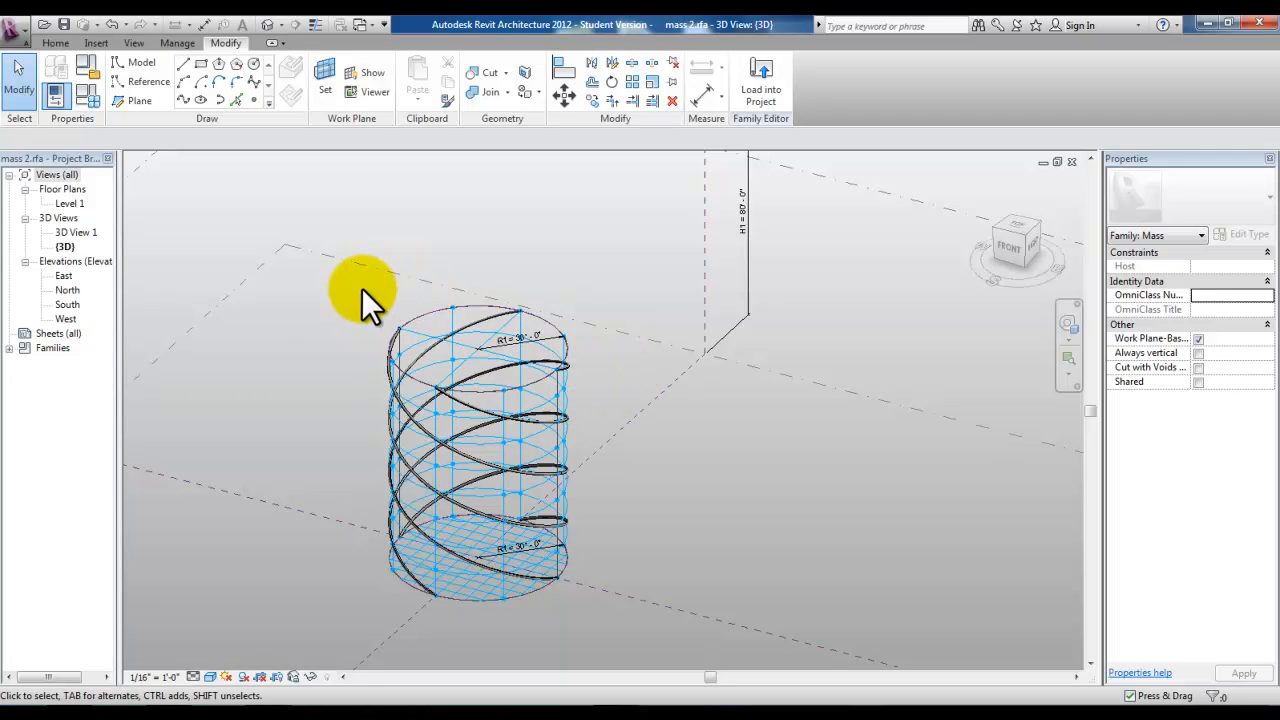
Set the radius parameter R1 to 5' in the family types and apply it to the mass
click(100, 93)
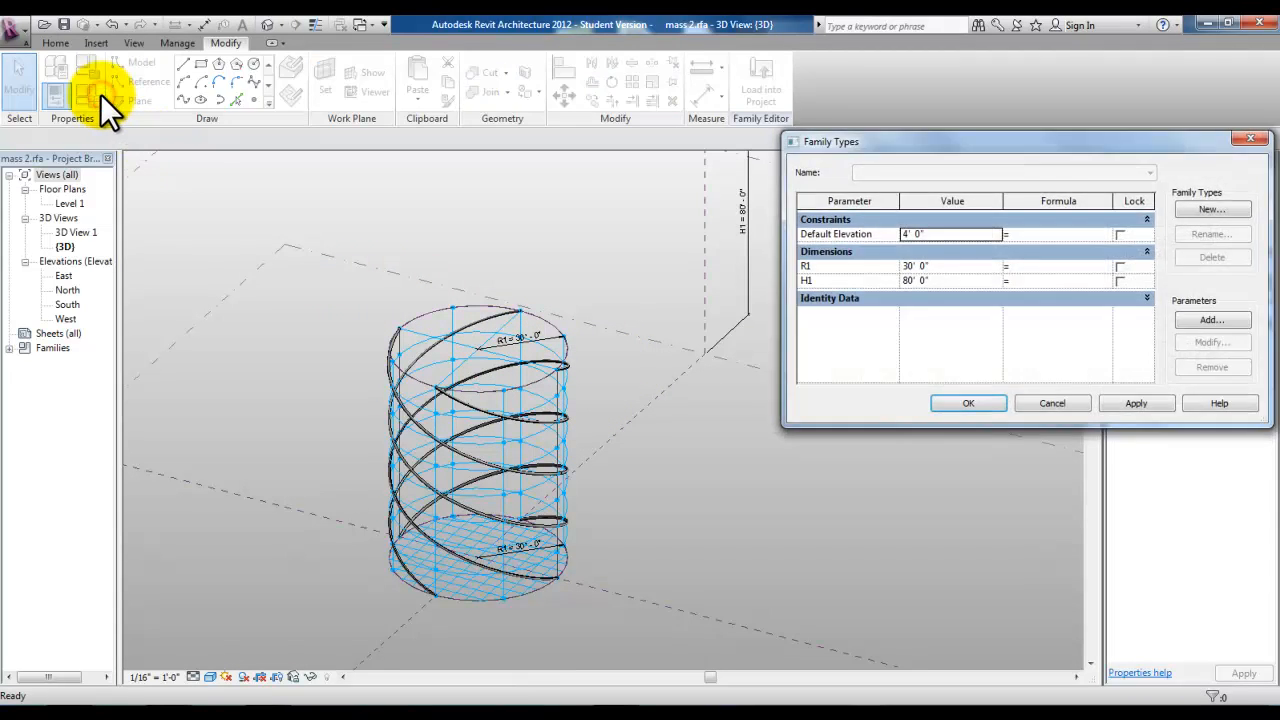
click(897, 266)
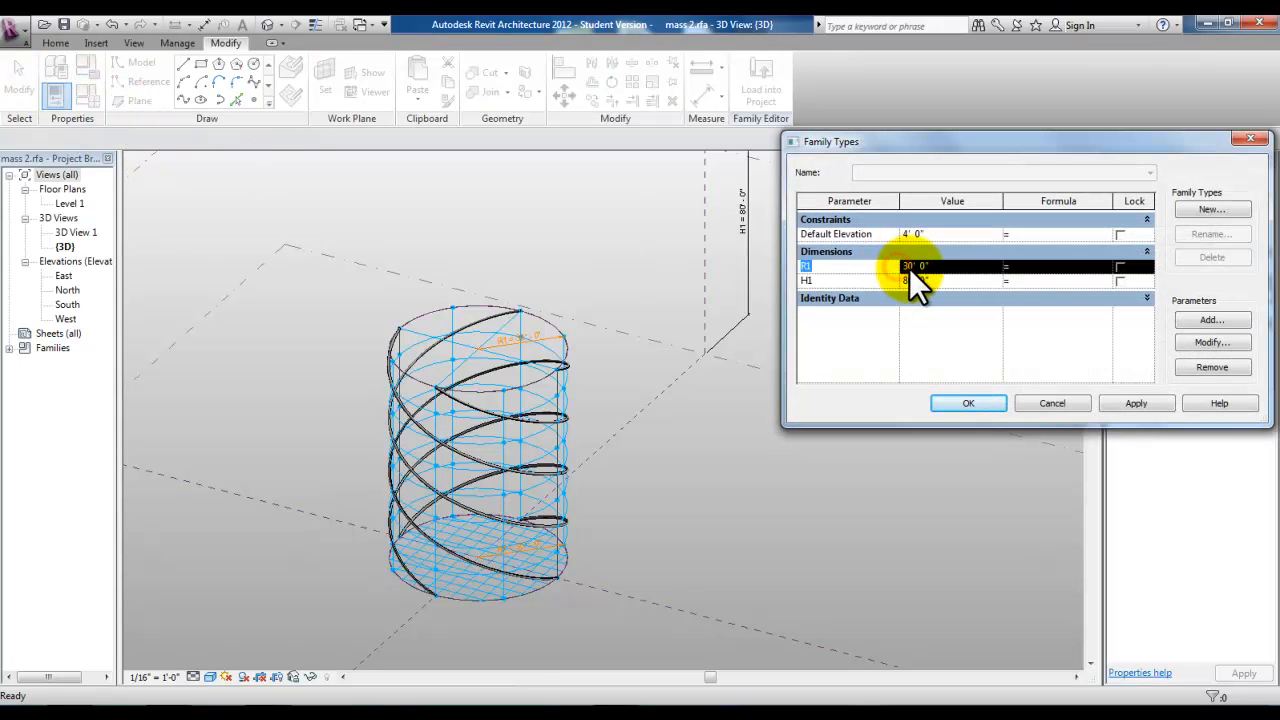
click(912, 267)
double_click(908, 266)
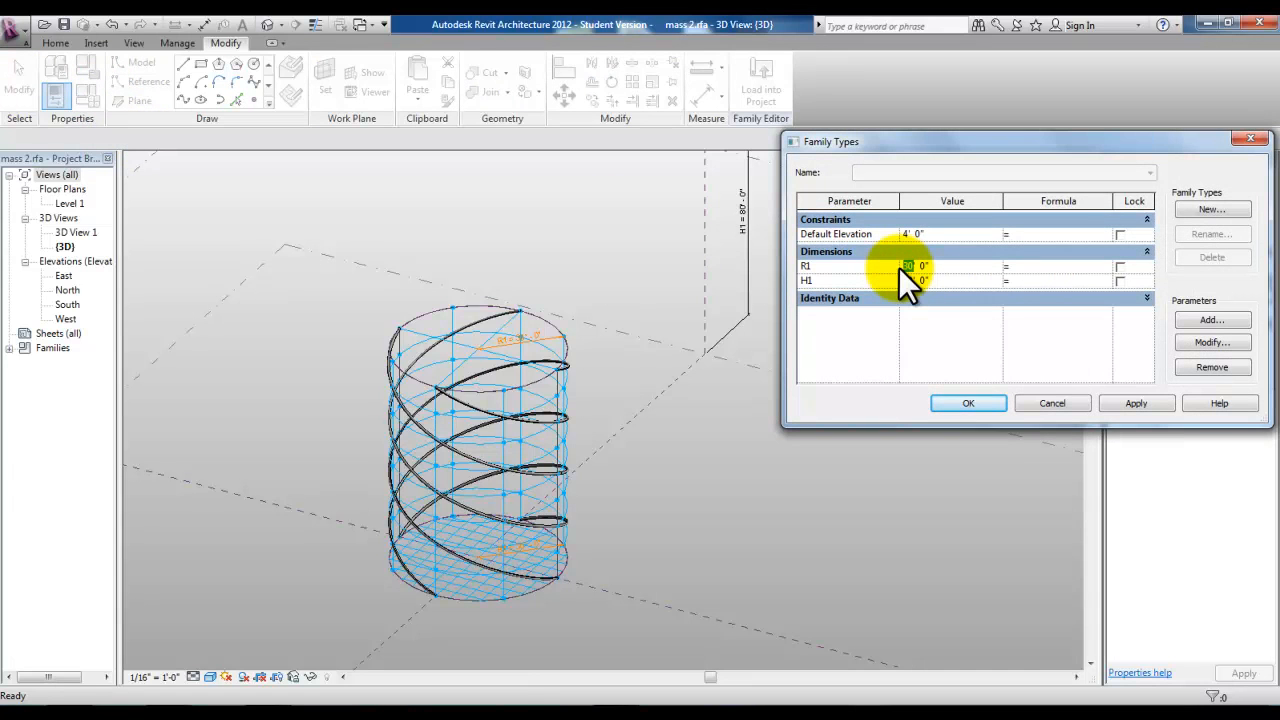
text(5)
click(1131, 400)
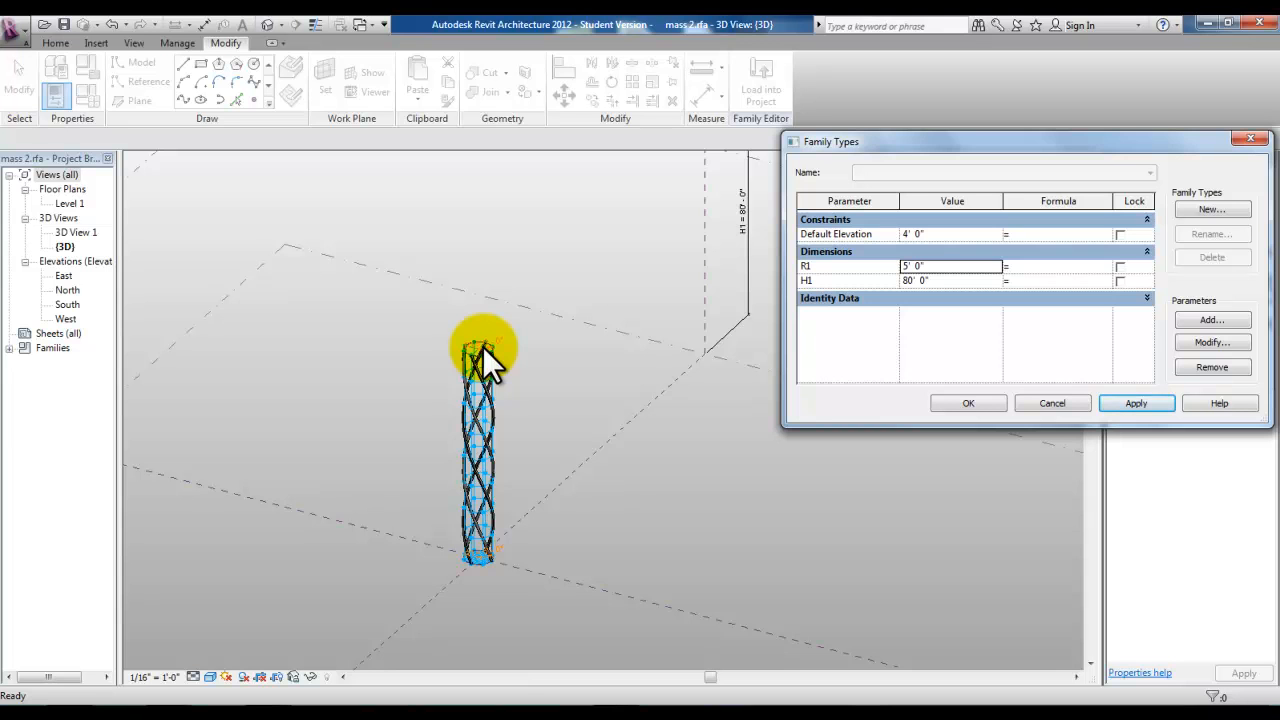
click(525, 378)
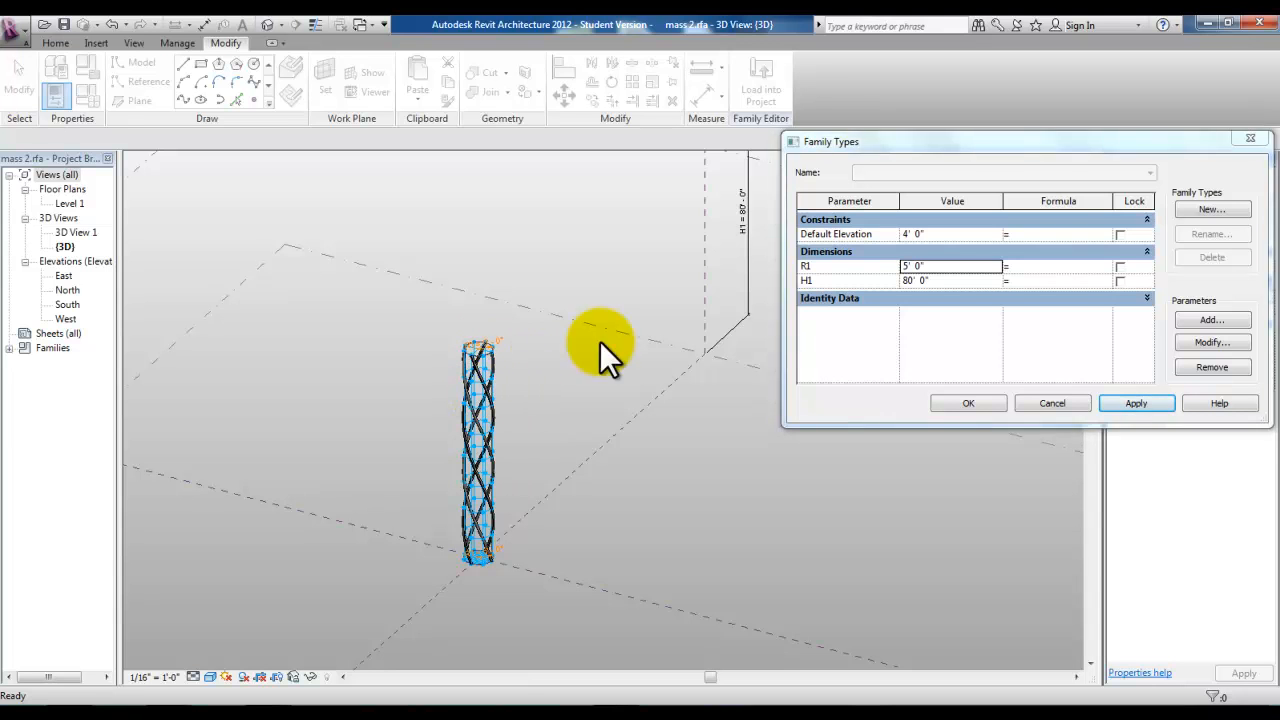
Set the height parameter H1 to 50' and apply it to the mass
click(911, 282)
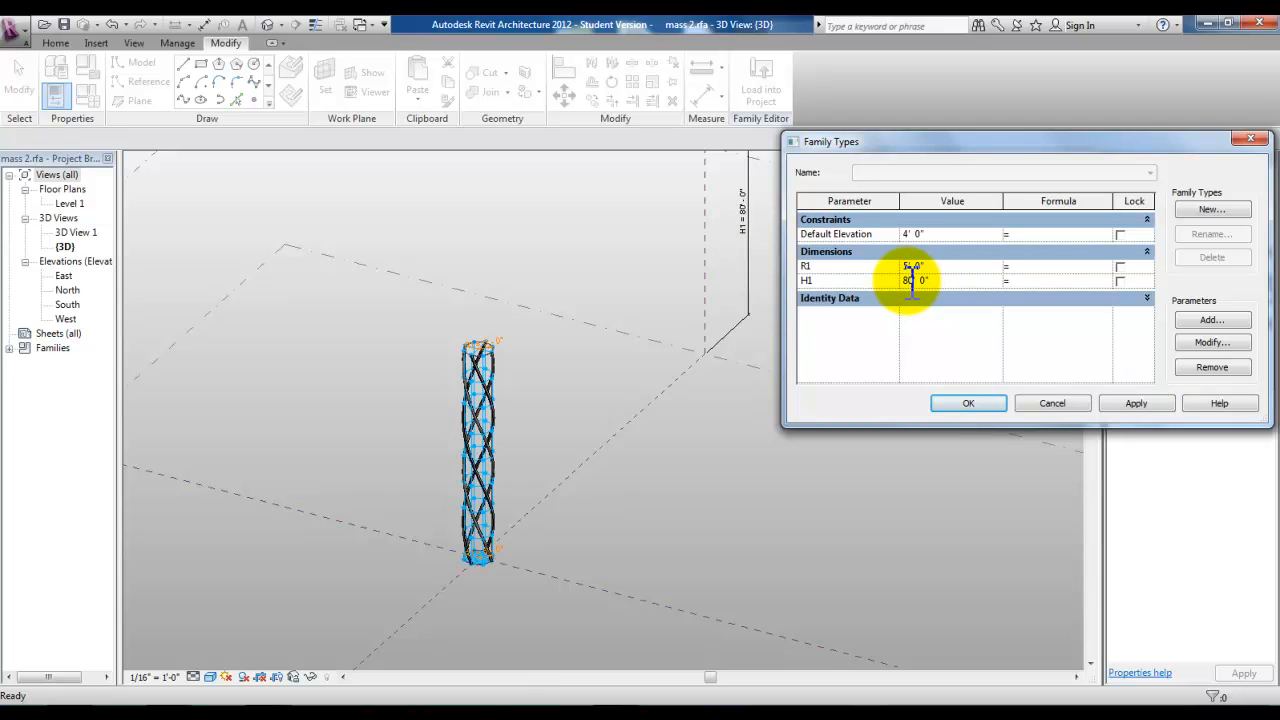
double_click(908, 280)
text(50)
click(1141, 402)
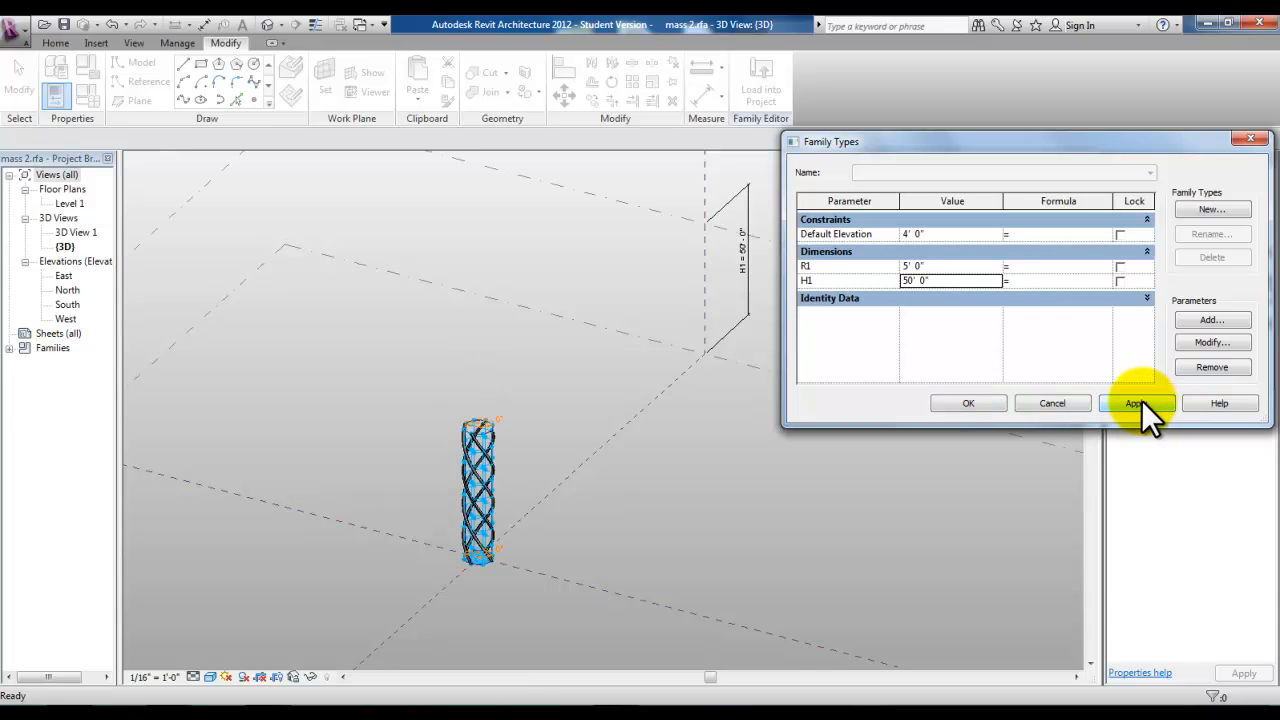
Re-enter the height parameter H1, apply it and accept the family types
double_click(908, 280)
text(5)
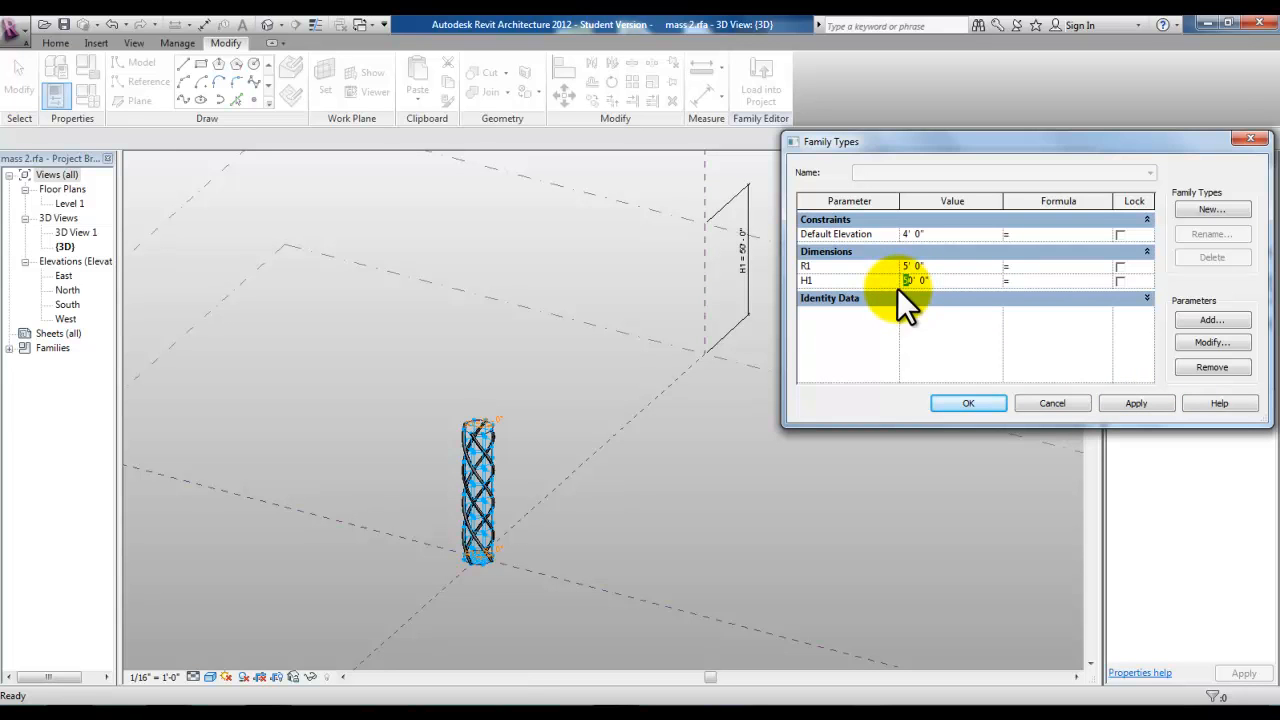
click(1136, 402)
click(981, 401)
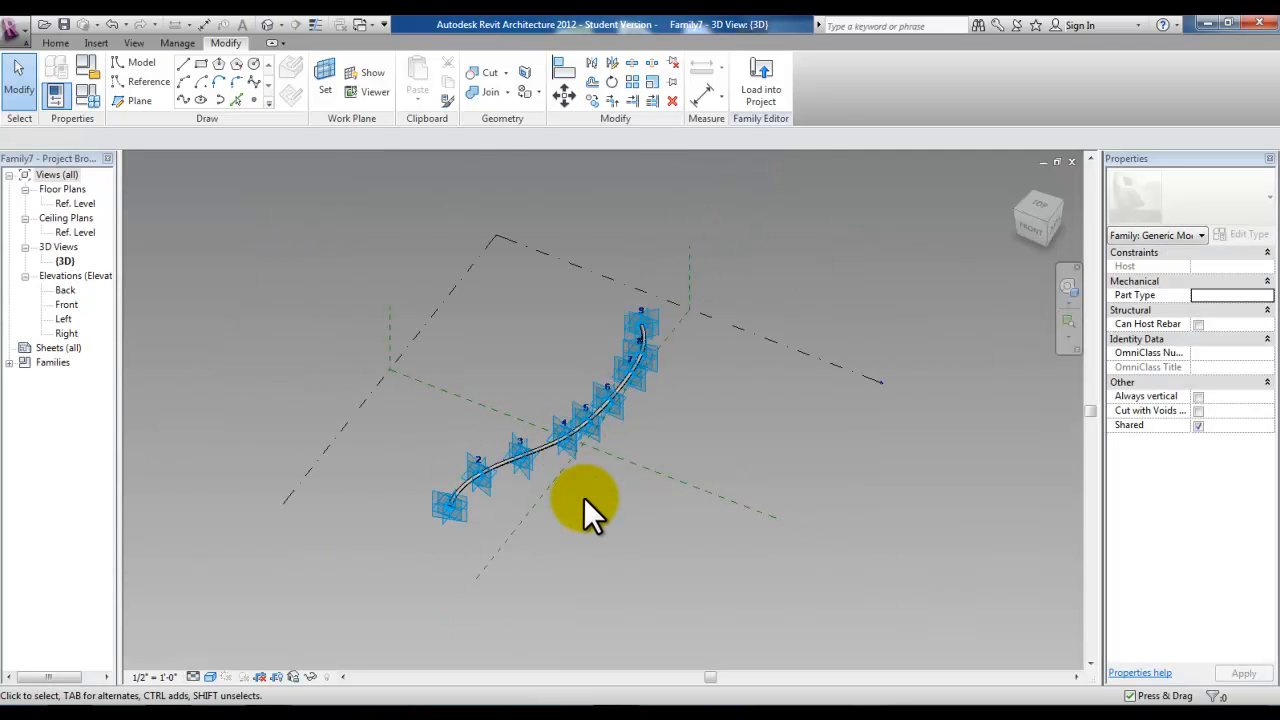
scroll(583, 496, up, 2)
scroll(583, 496, down, 2)
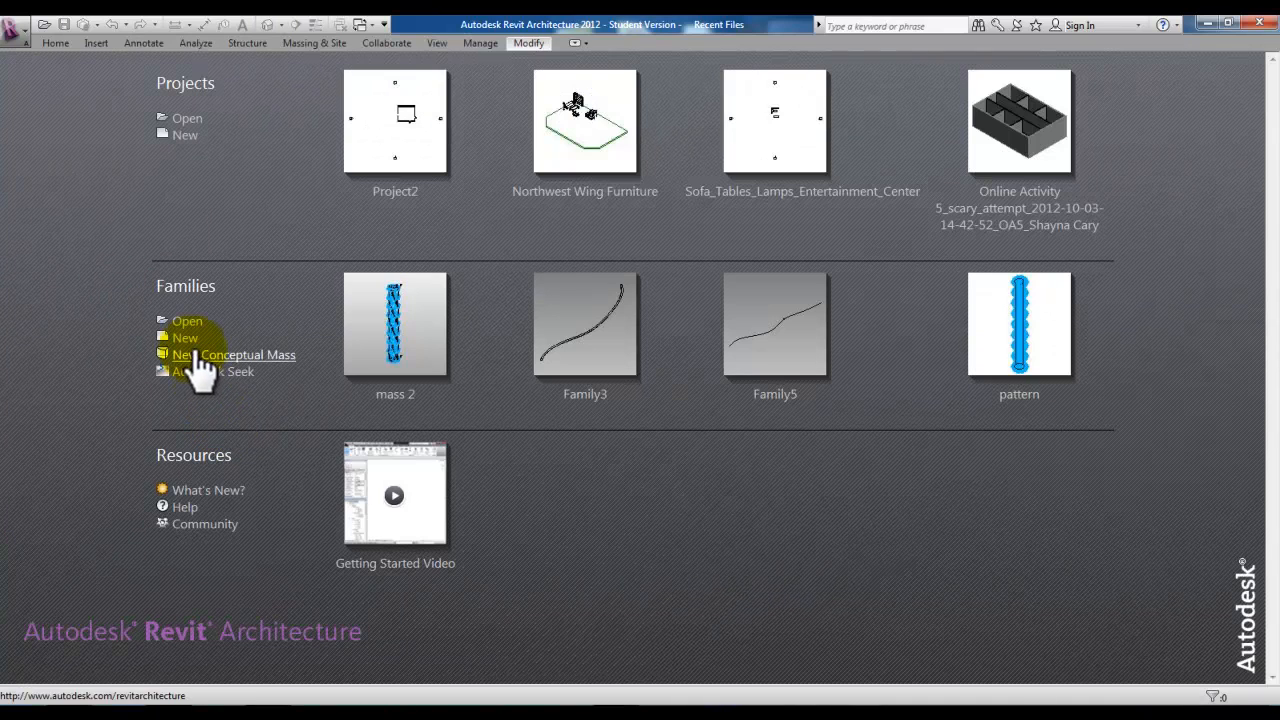
Create a new family from the mass template in the Conceptual Mass folder
click(186, 339)
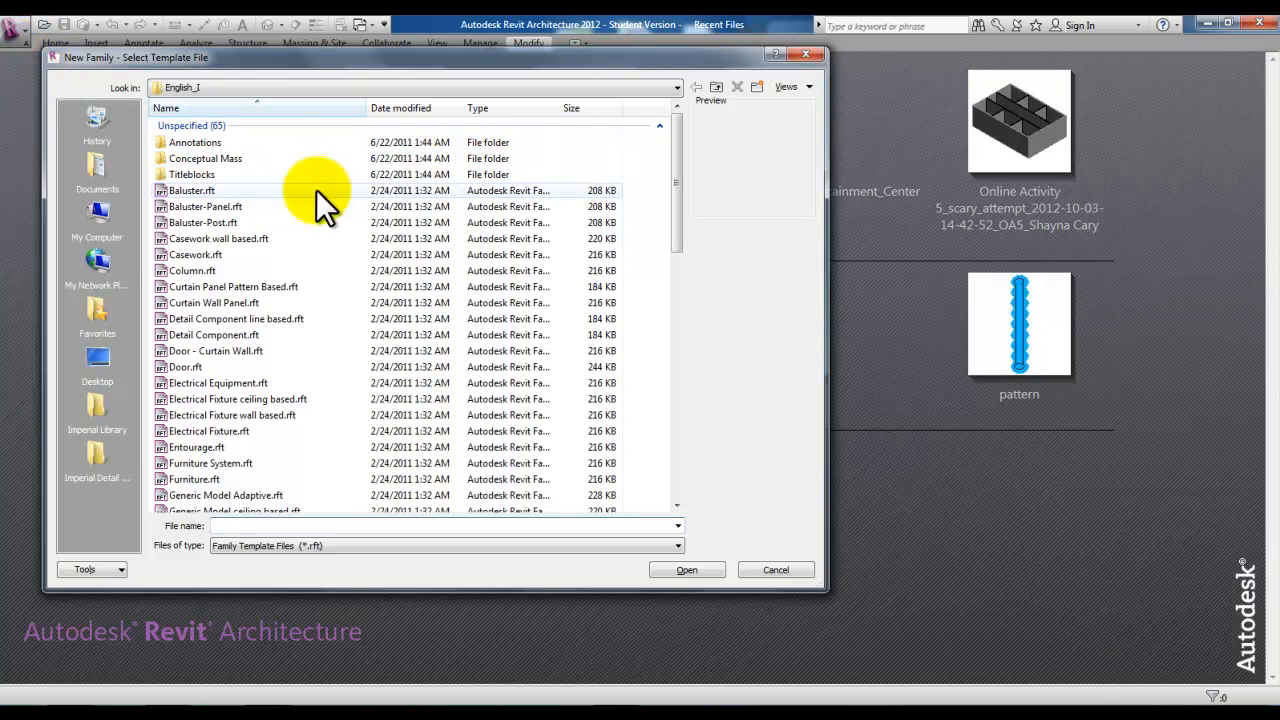
double_click(231, 156)
double_click(173, 139)
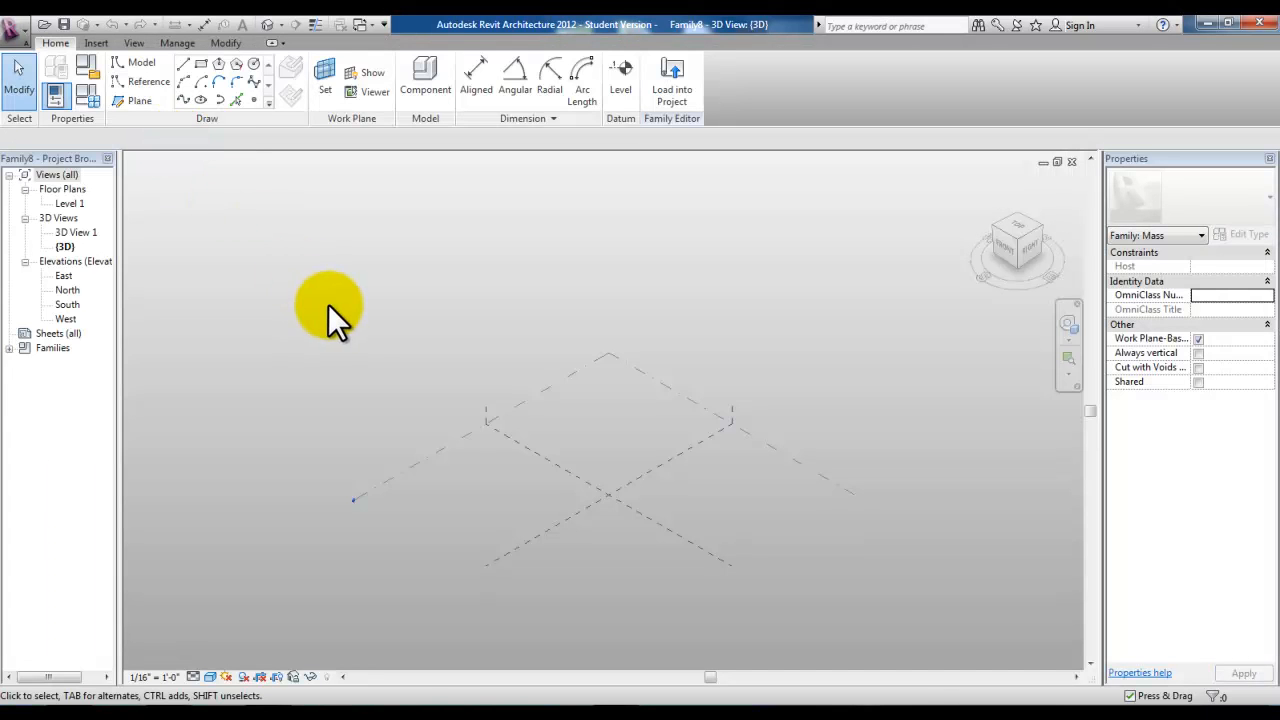
middle_drag(341, 306, 248, 265)
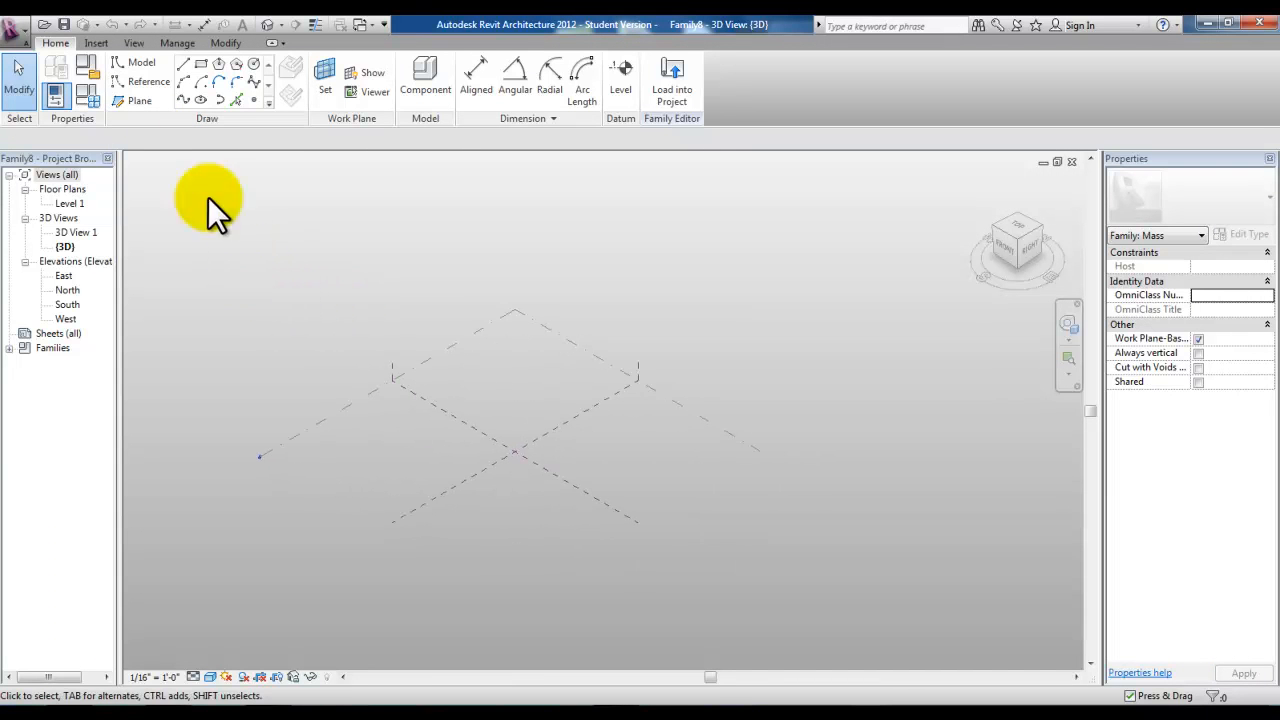
Save the new mass family as "mass 1" in the test helix folder
click(63, 24)
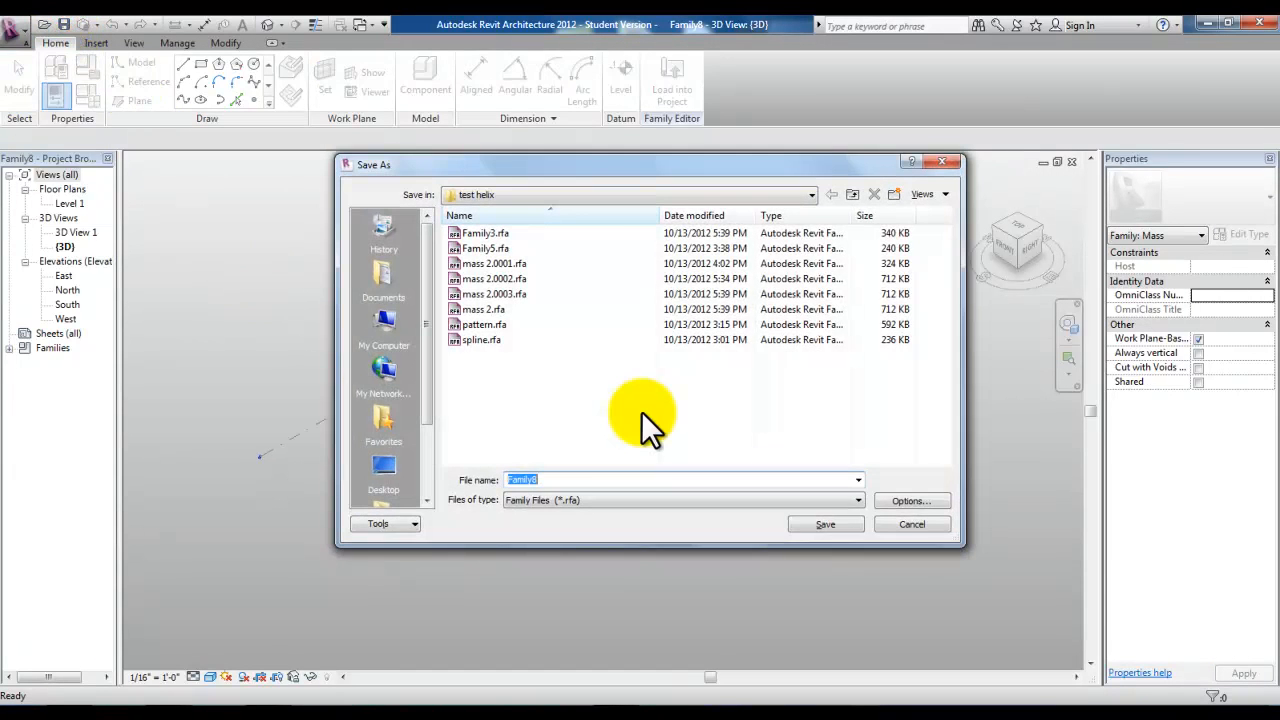
text(mass)
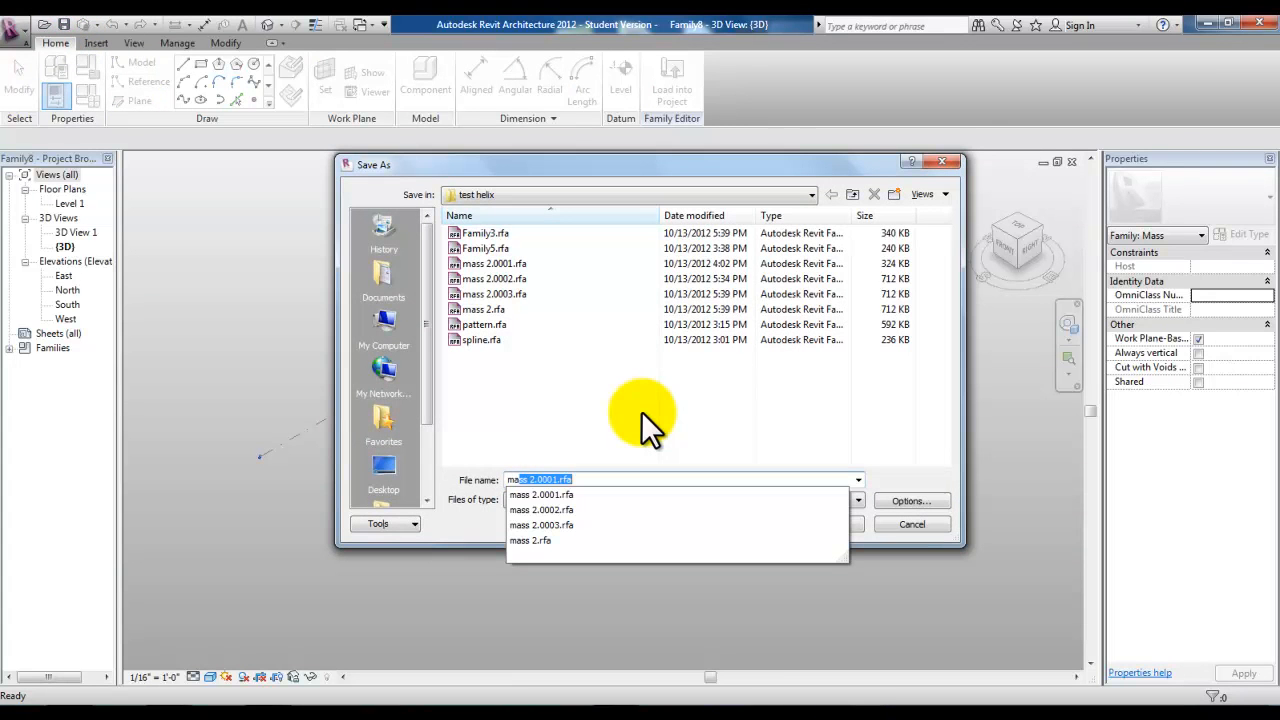
text( 1)
click(839, 523)
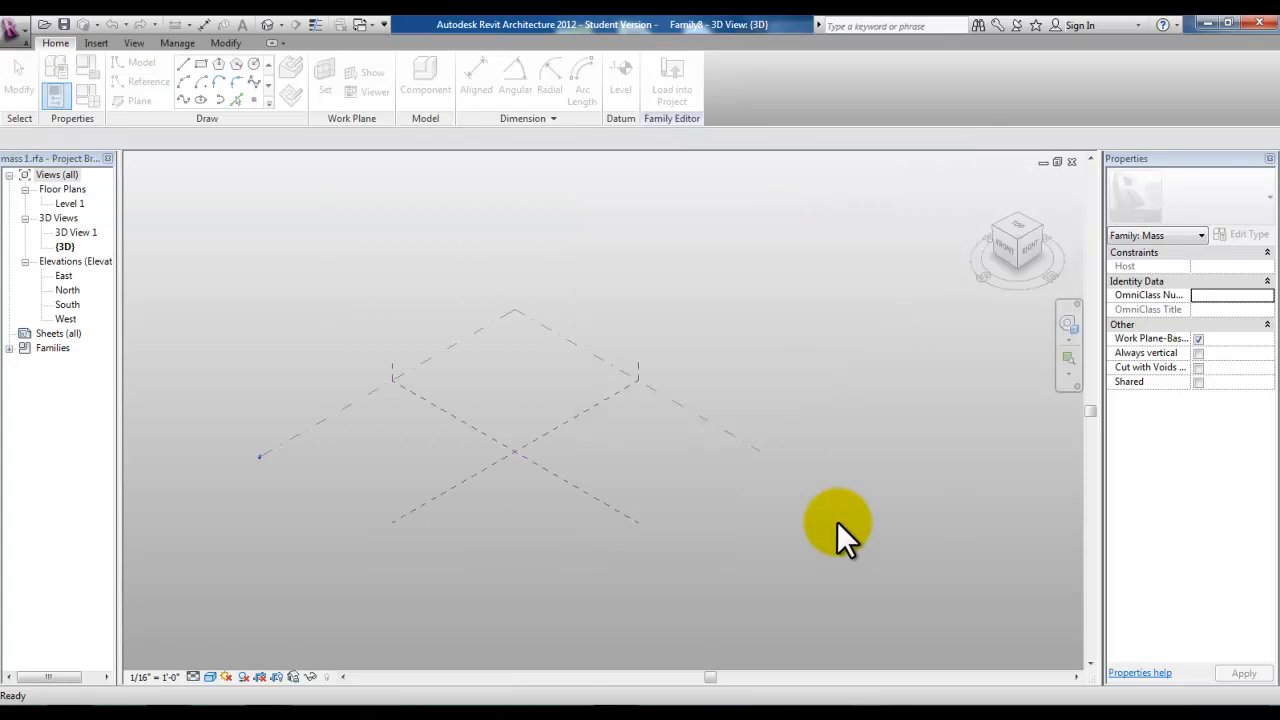
Copy Level 1 upward to create a second level about 41' 9" above it
scroll(509, 475, up, 4)
scroll(520, 462, down, 2)
middle_drag(520, 462, 486, 517)
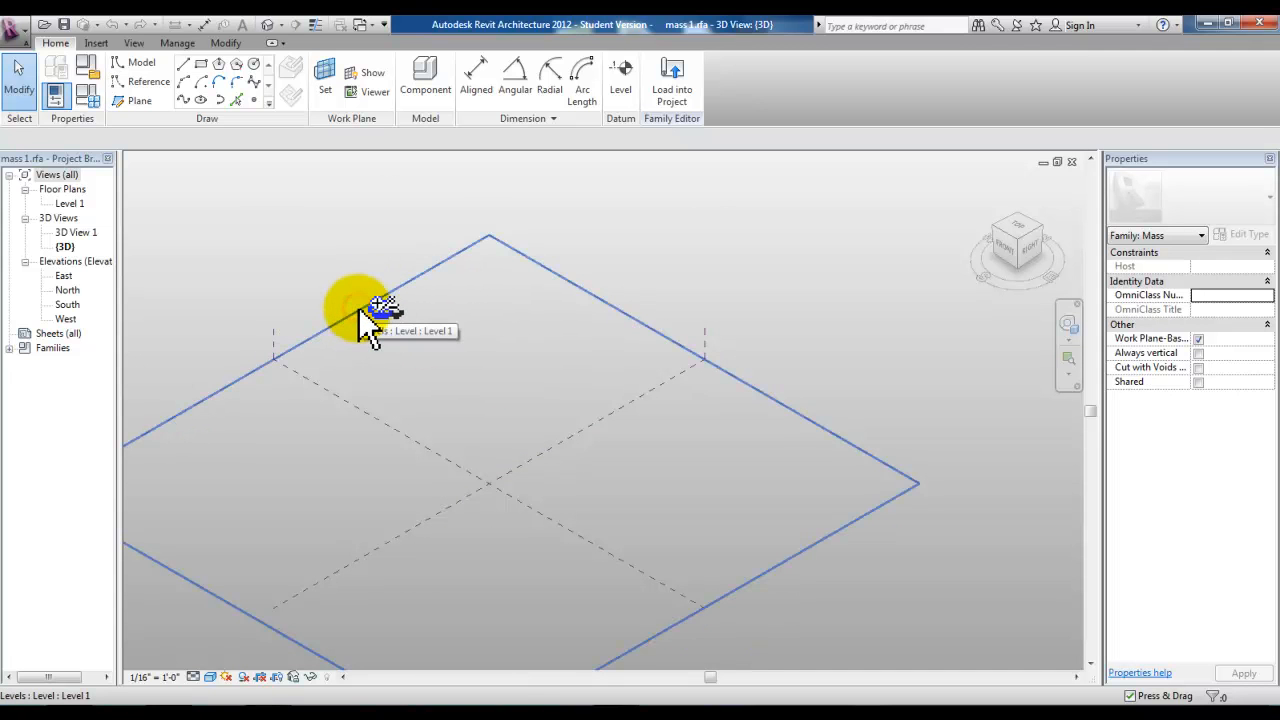
drag(358, 297, 363, 243)
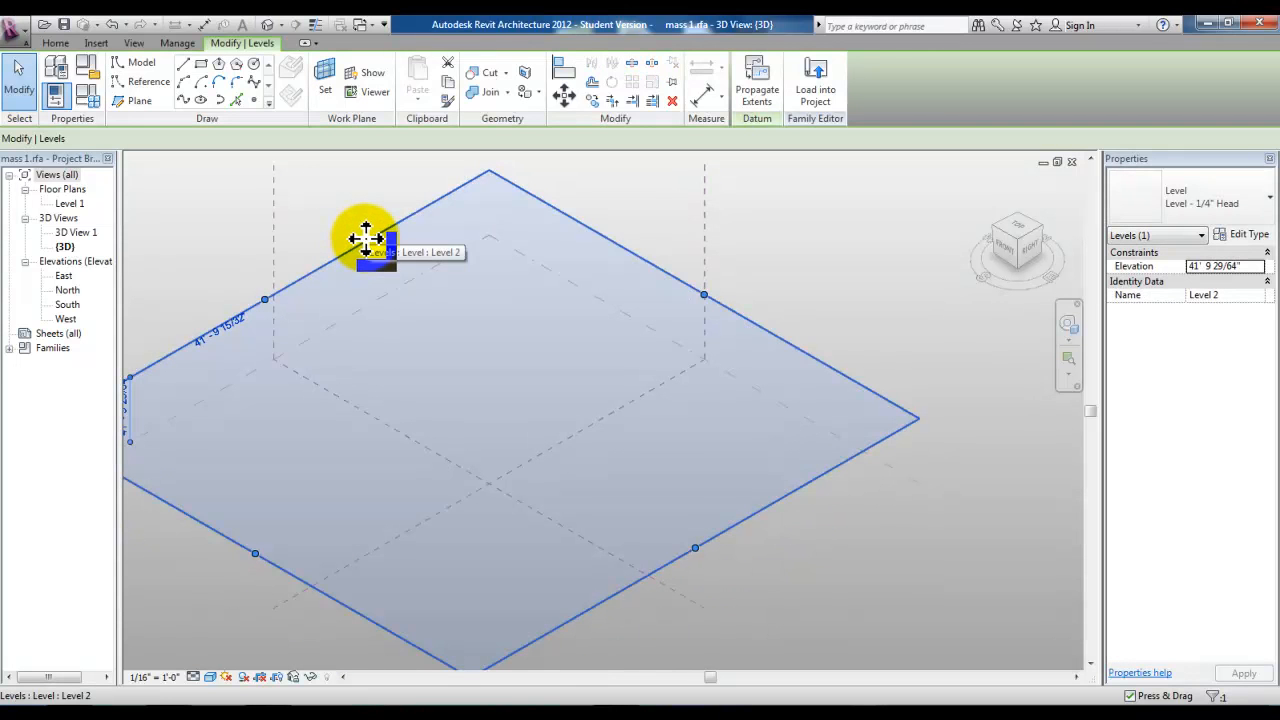
click(344, 223)
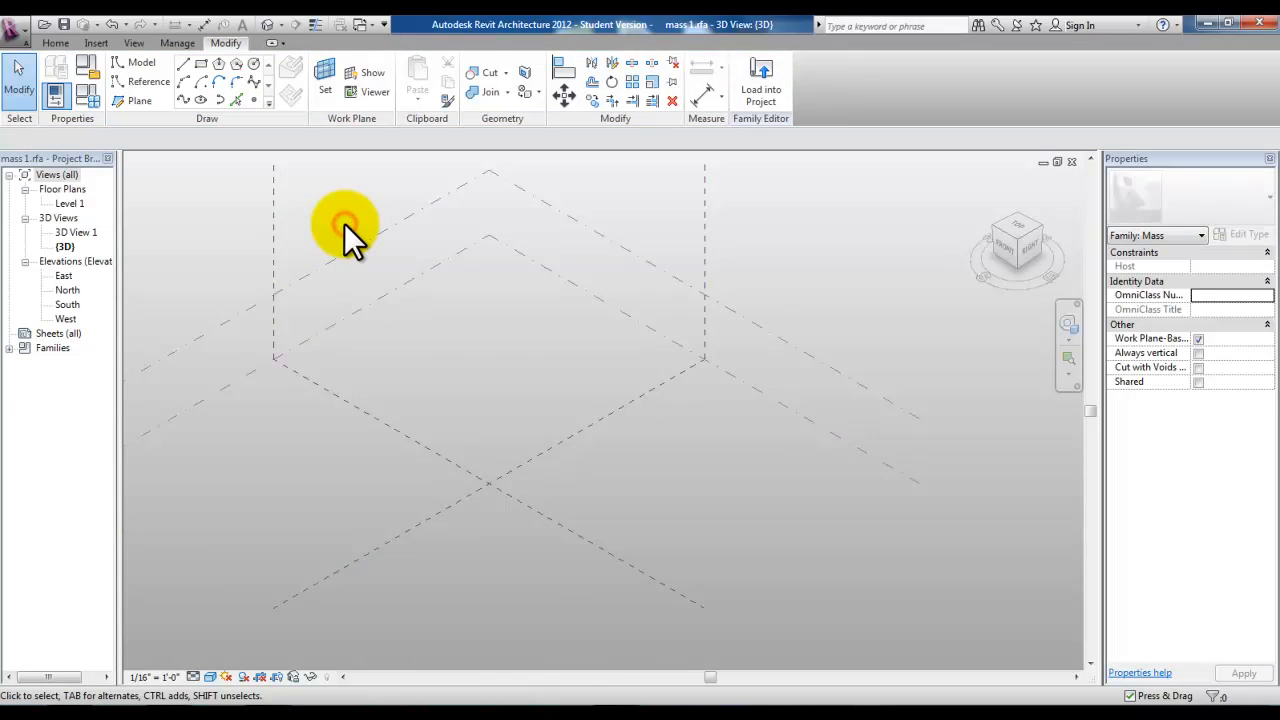
Draw a model-line circle of 16' radius on Level 1, centred on the intersection of the reference planes
click(347, 423)
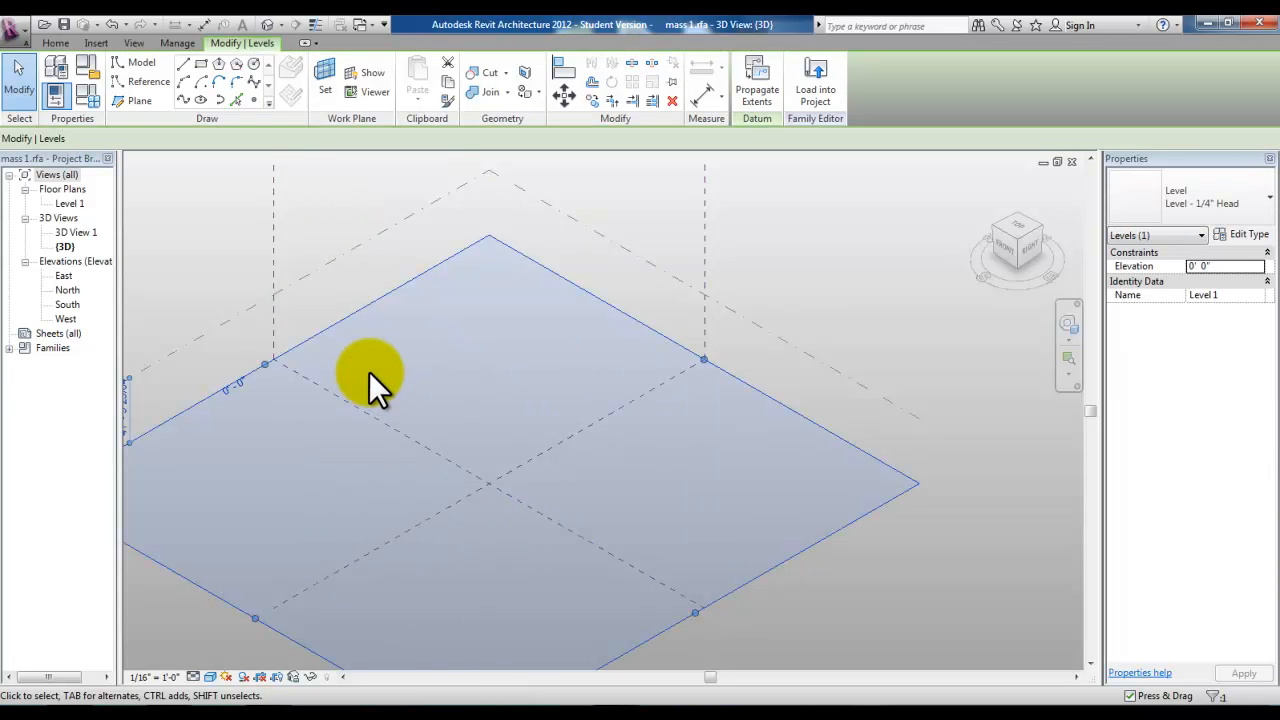
click(254, 63)
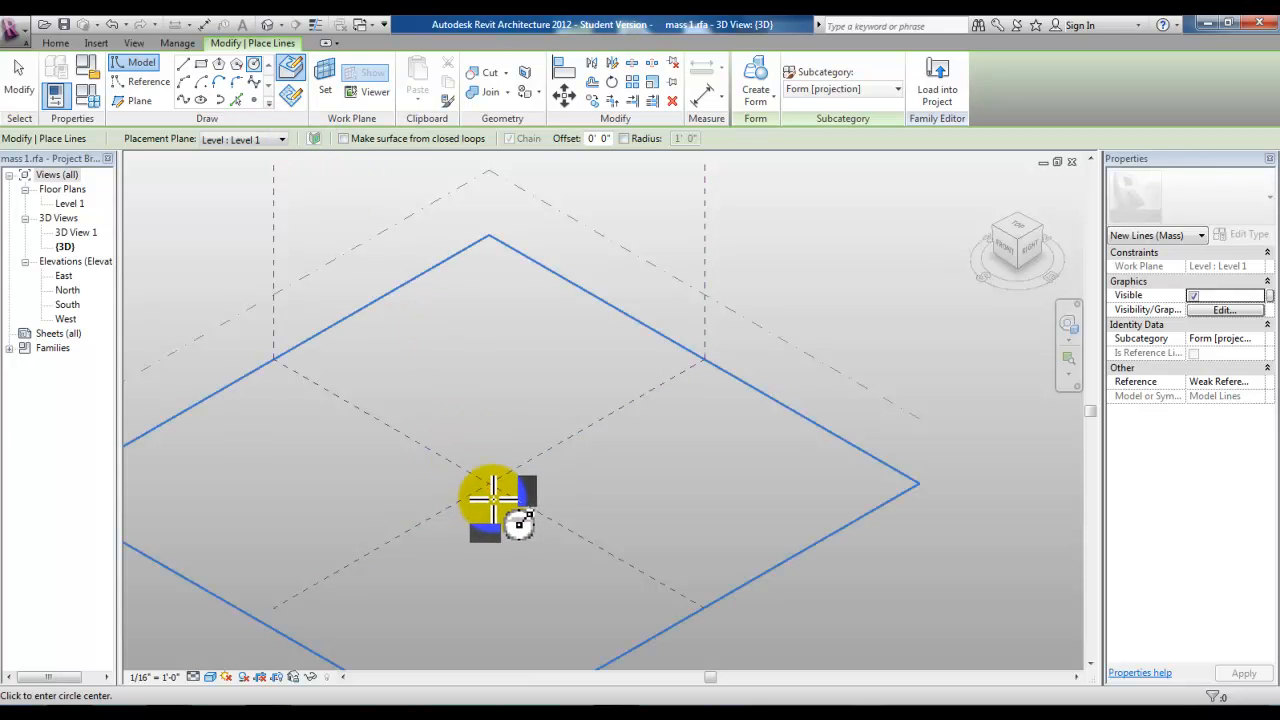
click(490, 485)
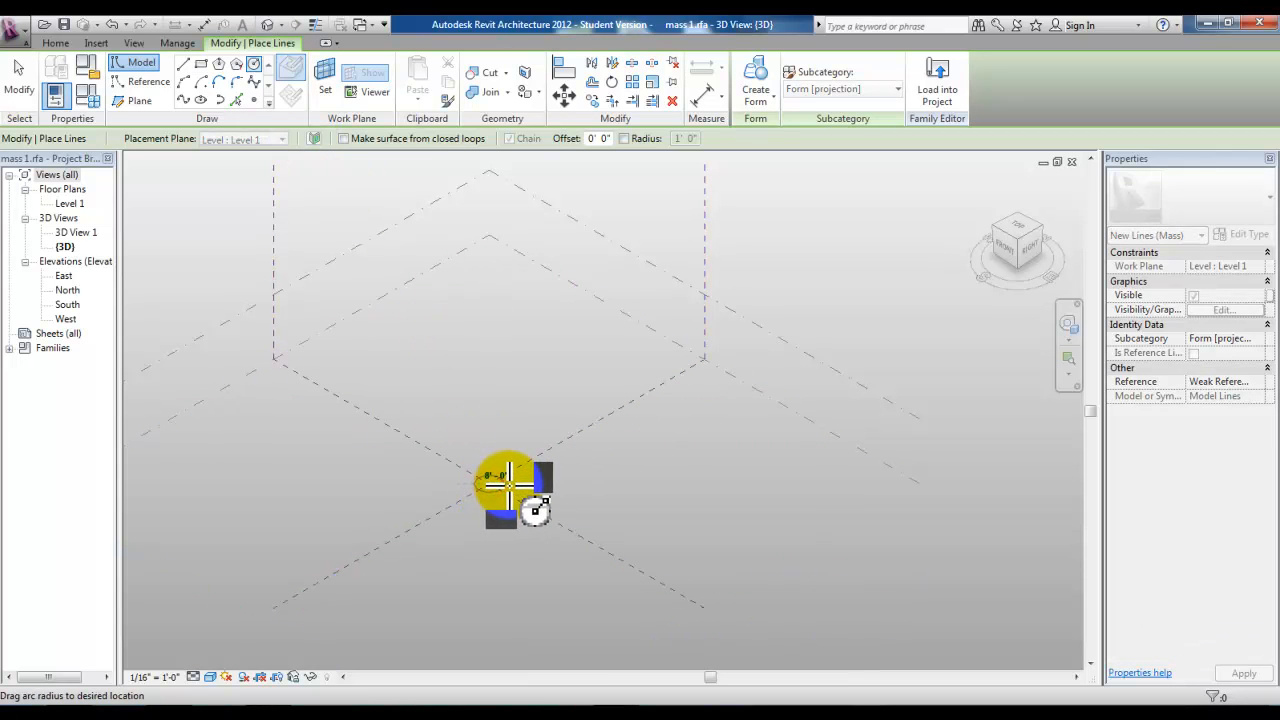
click(522, 486)
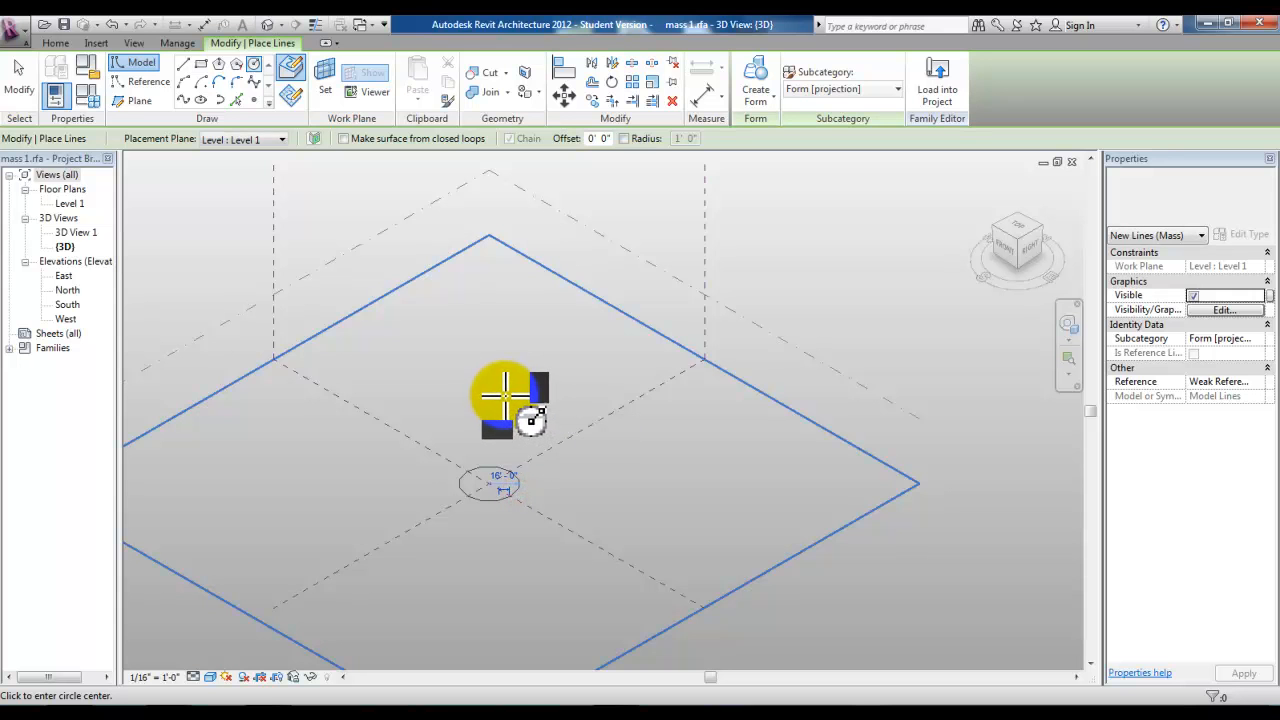
key(Escape)
key(Escape)
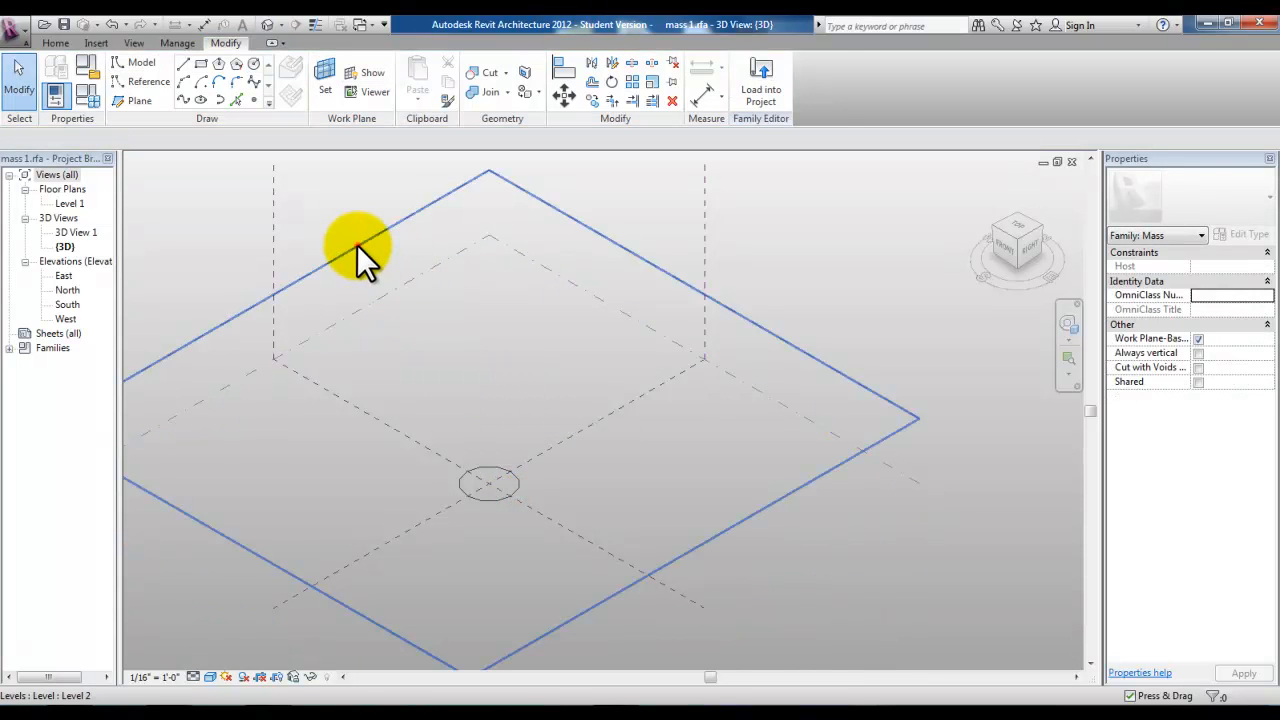
Draw a slightly larger model-line circle on Level 2, centred on the intersection of the reference planes
click(357, 245)
click(255, 72)
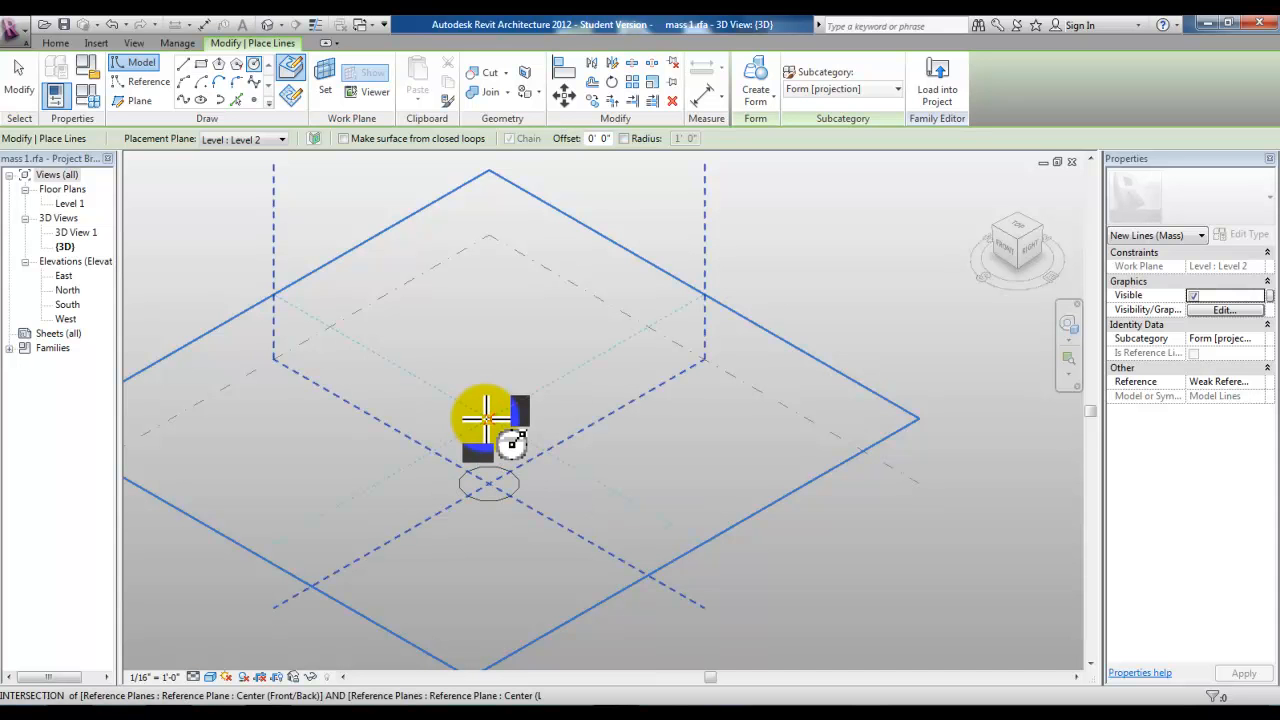
click(487, 418)
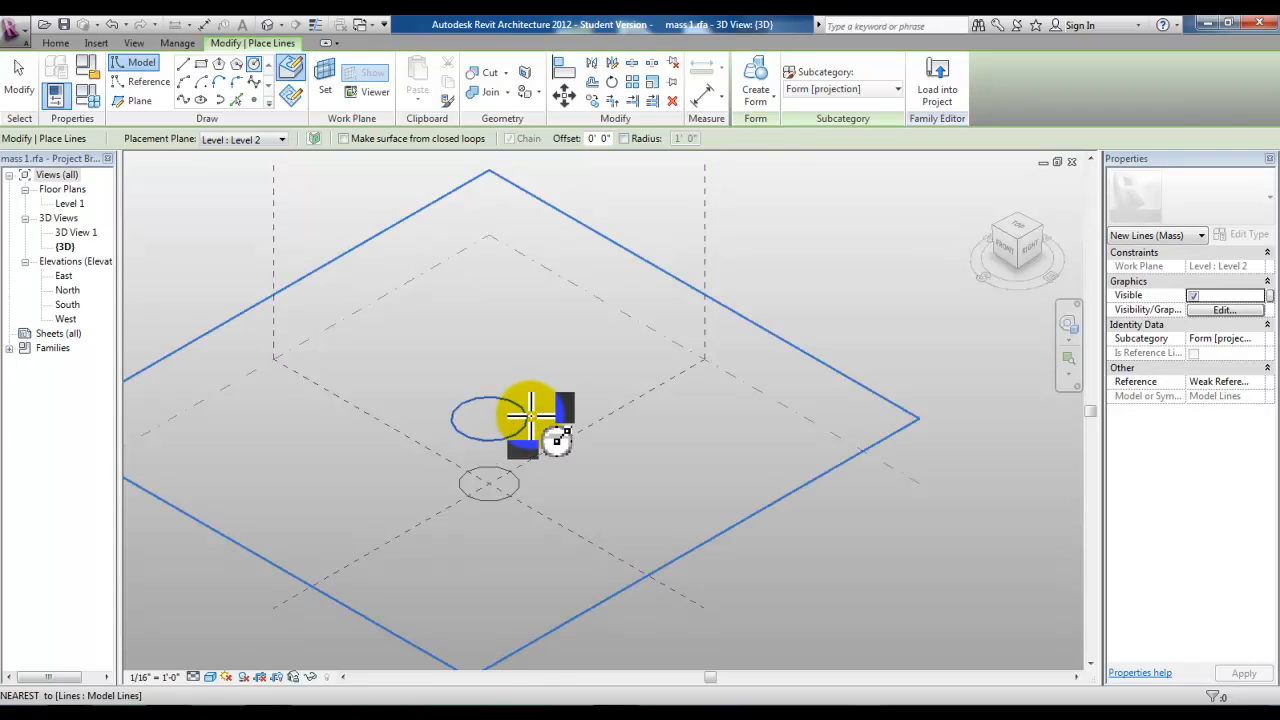
key(Escape)
key(Escape)
Make the temporary radius dimension of the Level 1 circle permanent
scroll(503, 417, up, 2)
middle_drag(529, 449, 555, 352)
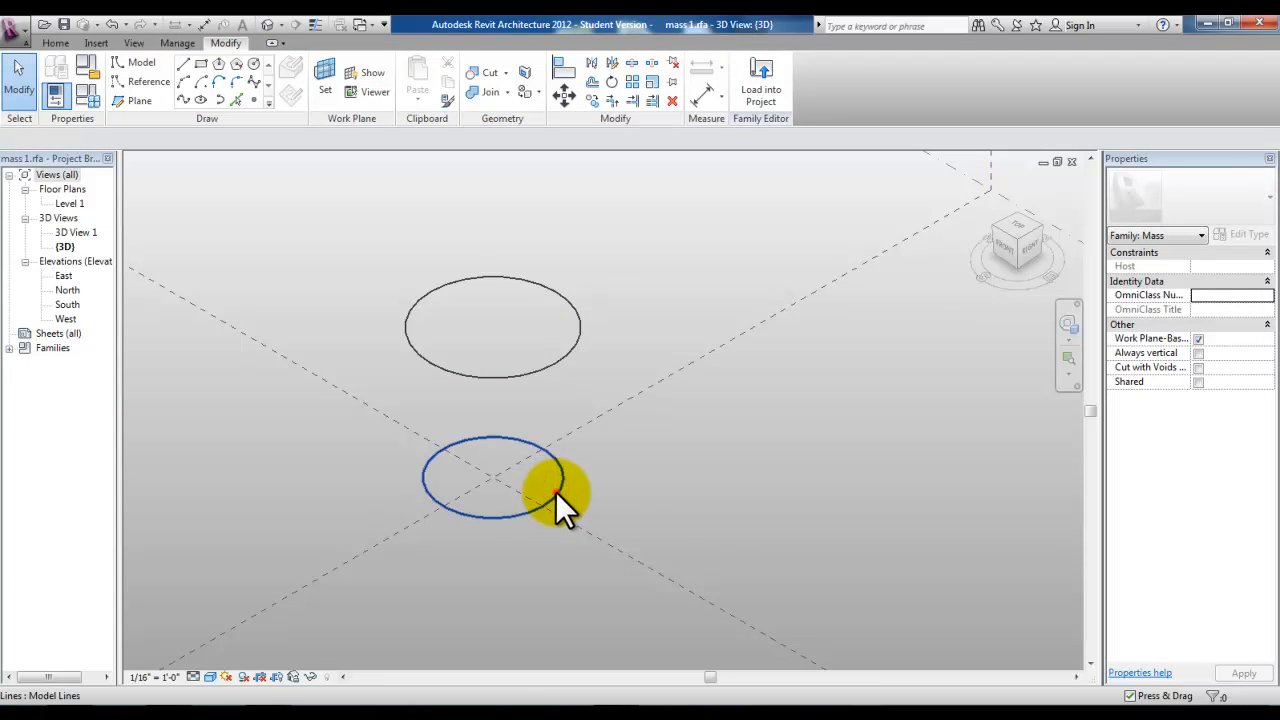
click(552, 491)
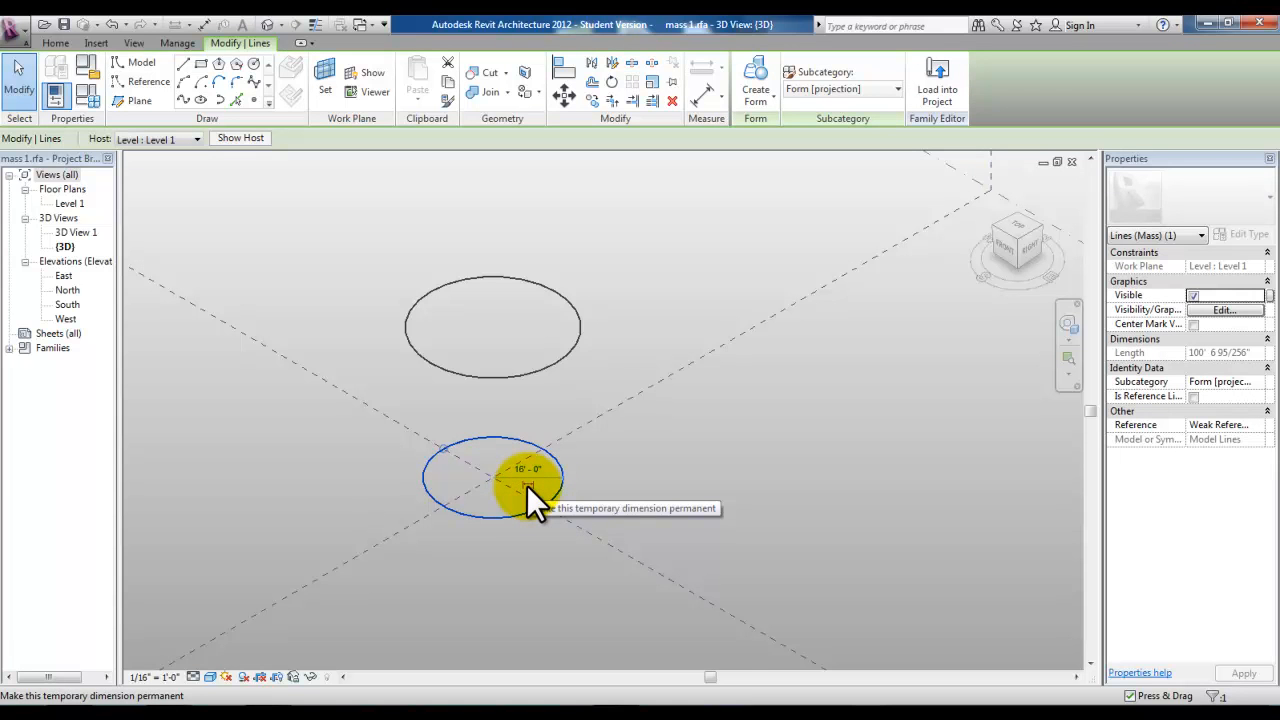
click(527, 485)
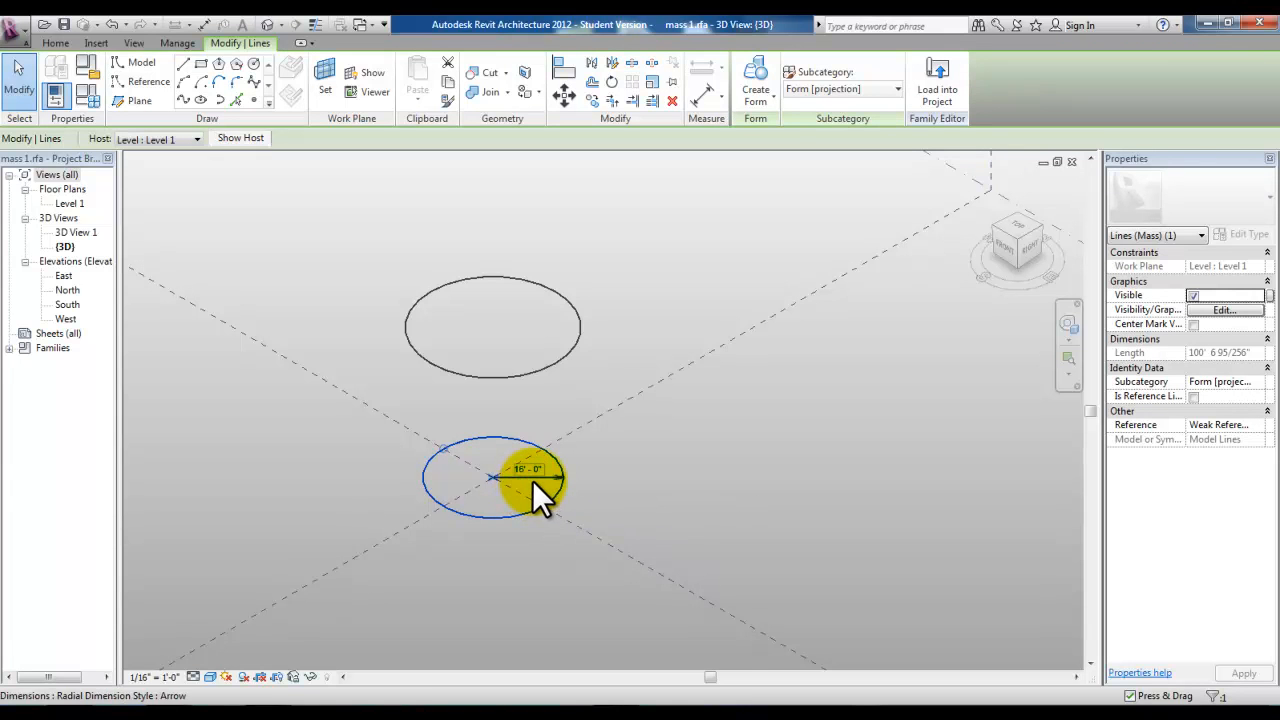
Label the Level 1 circle's radius dimension with a new family type parameter named R1
click(549, 476)
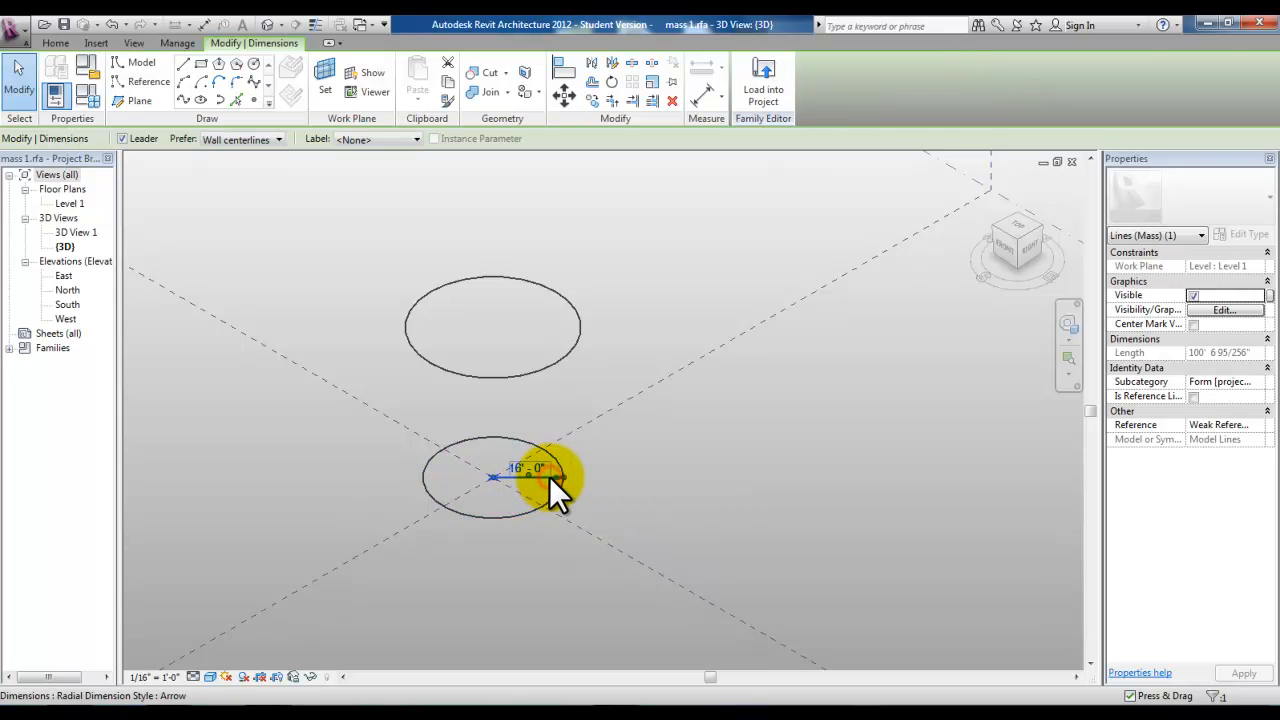
click(410, 139)
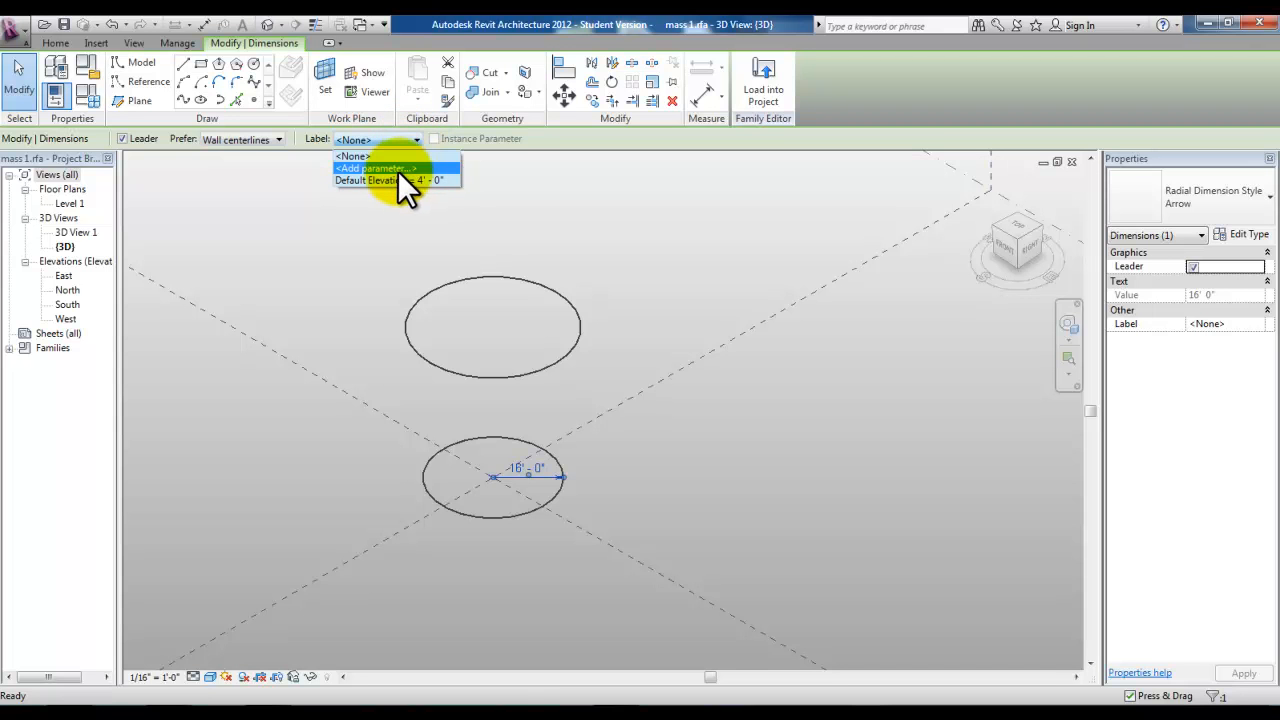
click(398, 167)
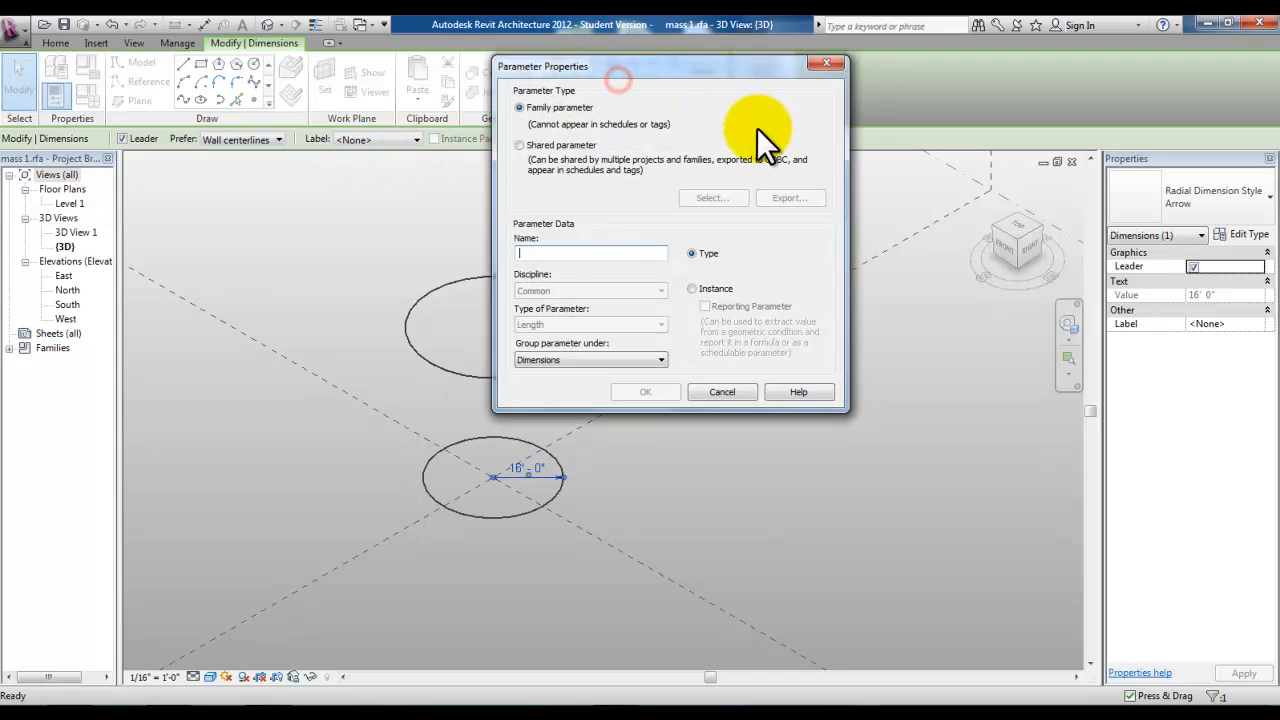
click(535, 253)
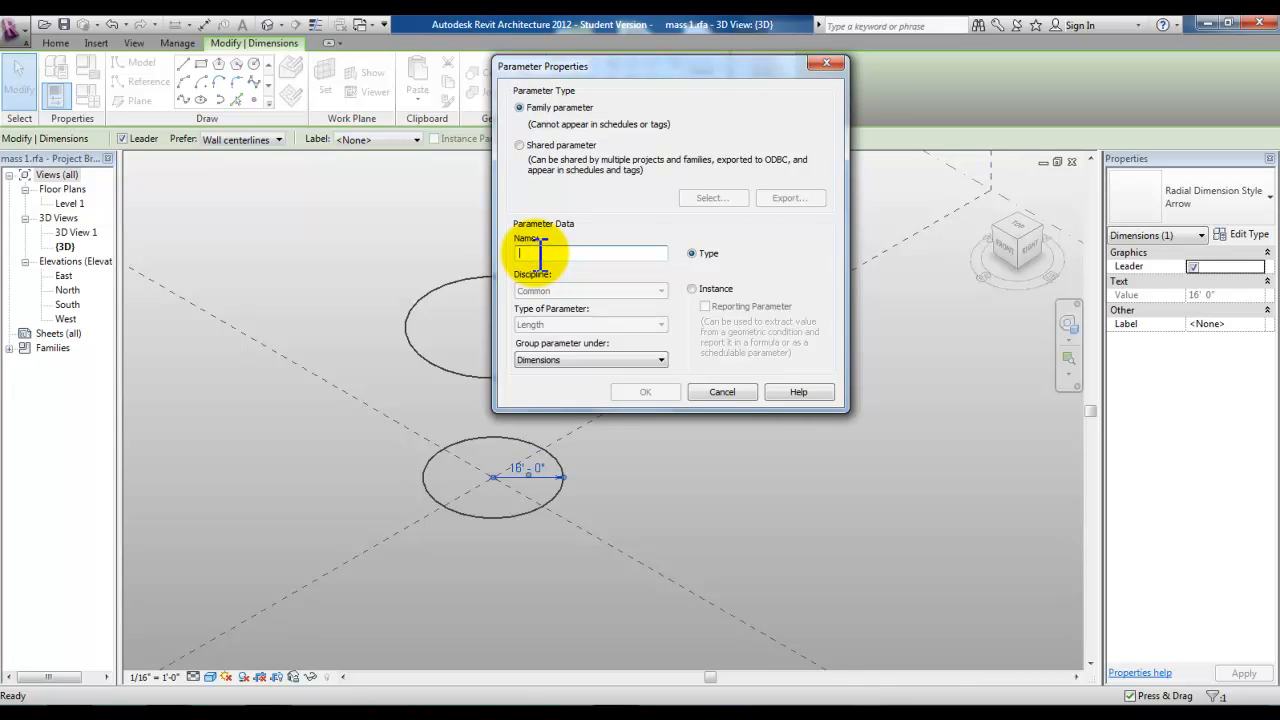
text(R1)
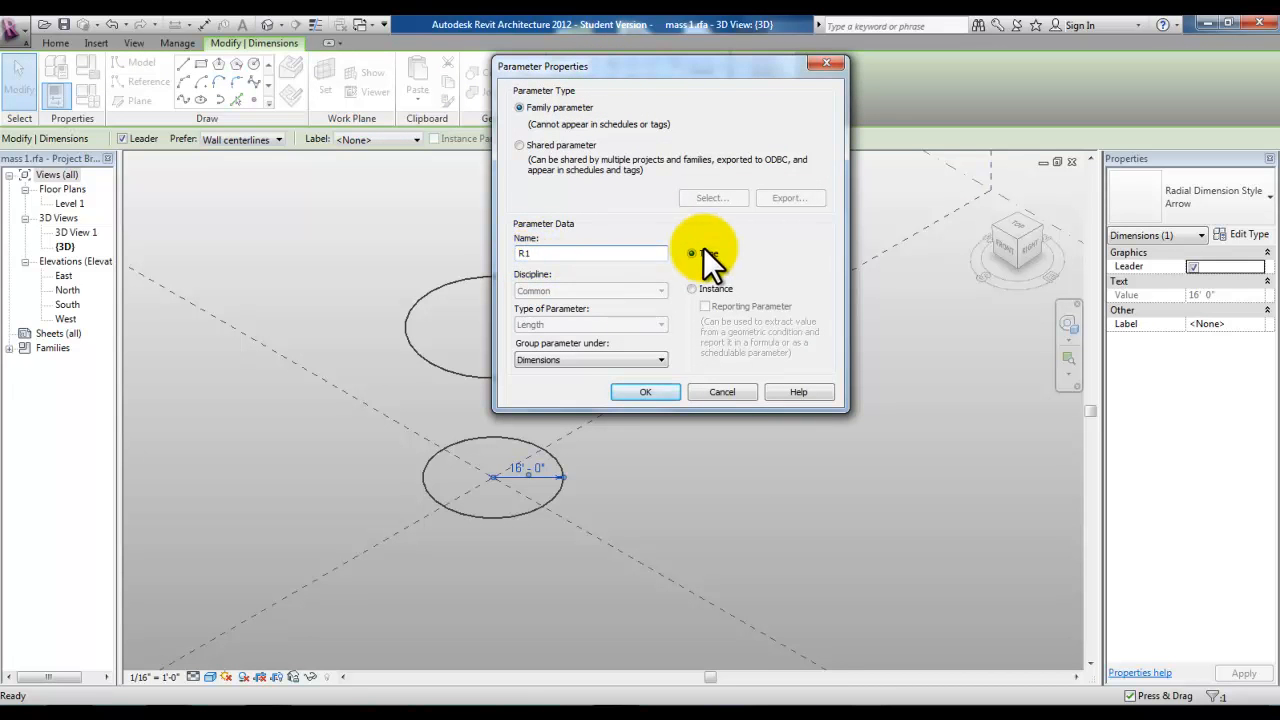
click(636, 389)
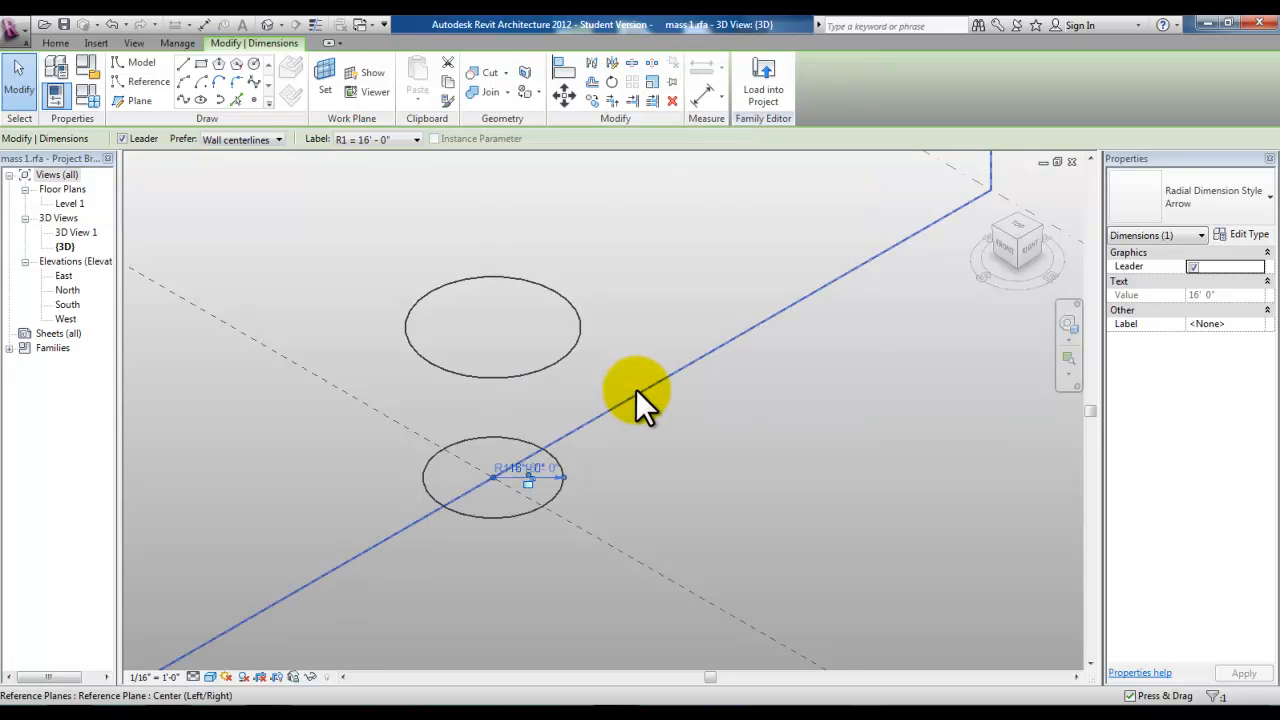
Make the Level 2 circle's temporary radius dimension permanent and label it with the existing parameter R1
click(566, 357)
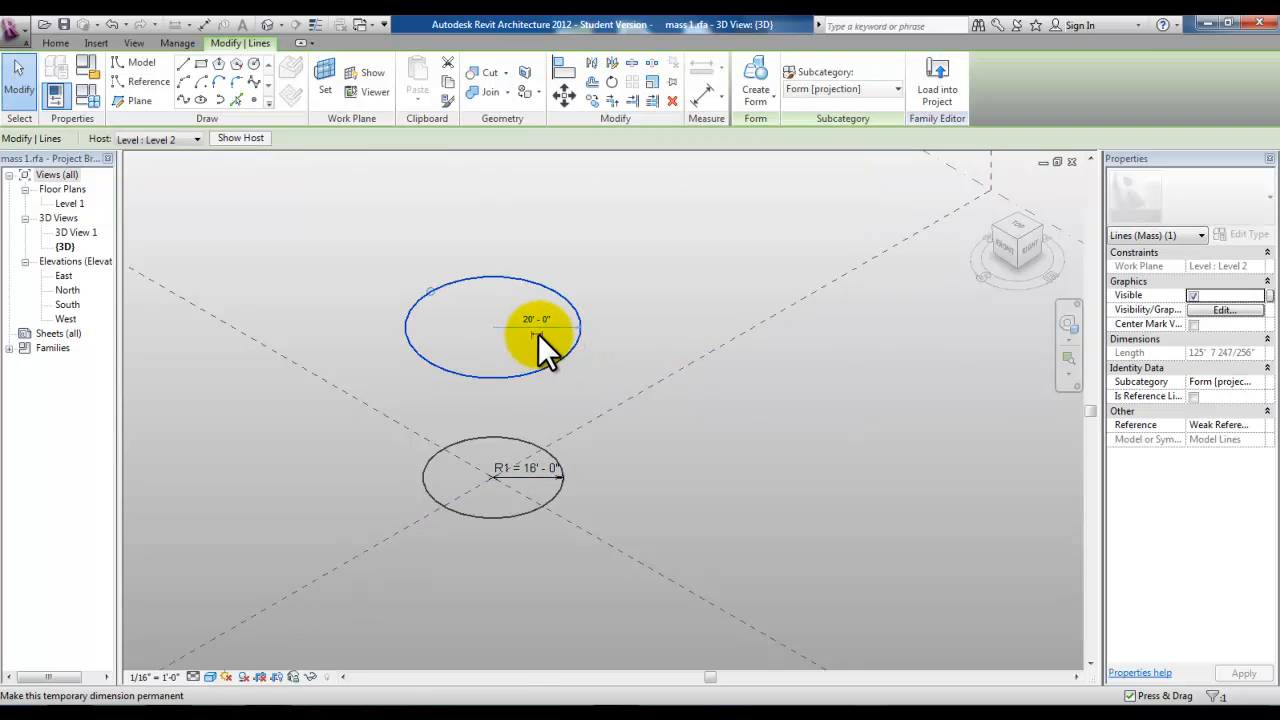
click(538, 334)
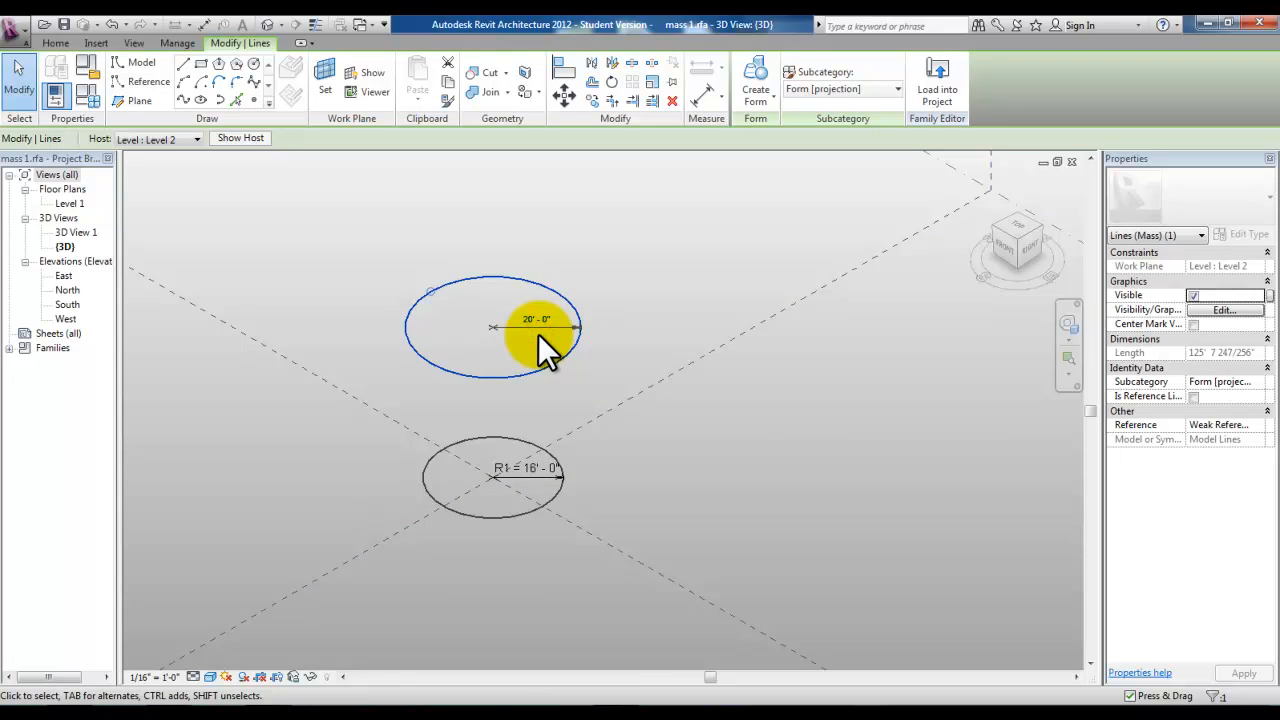
click(560, 326)
click(398, 138)
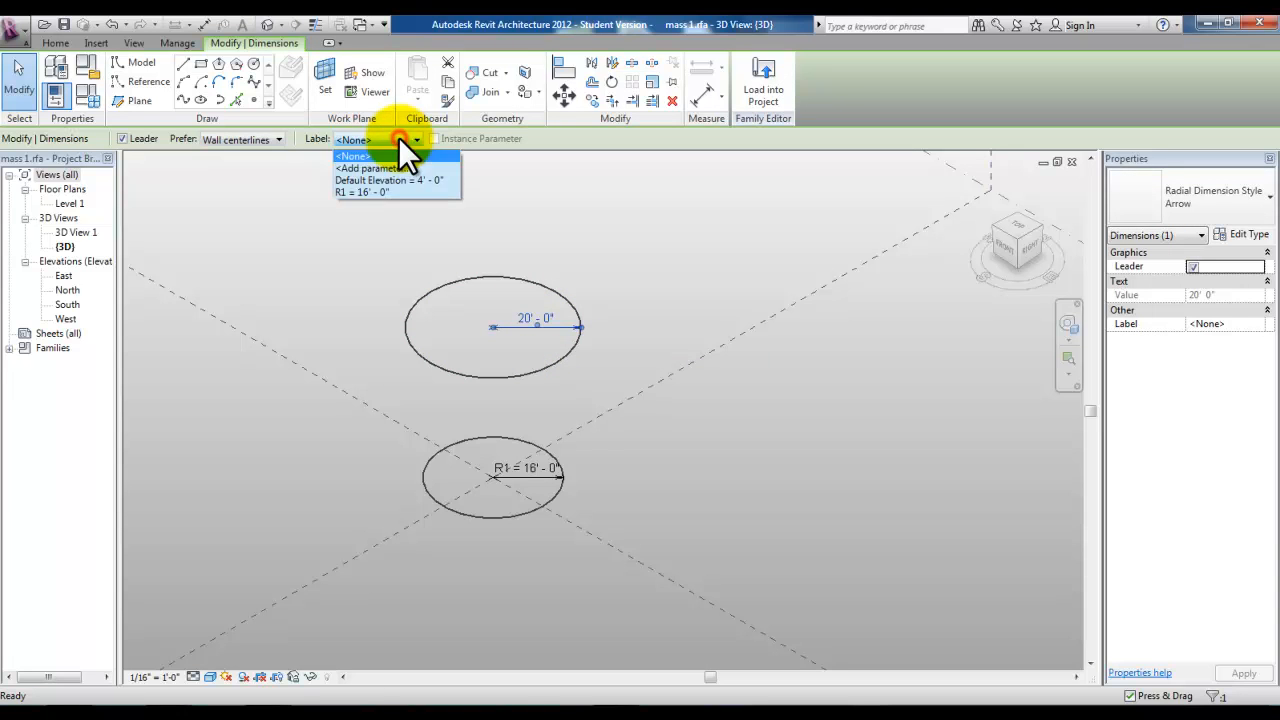
click(367, 192)
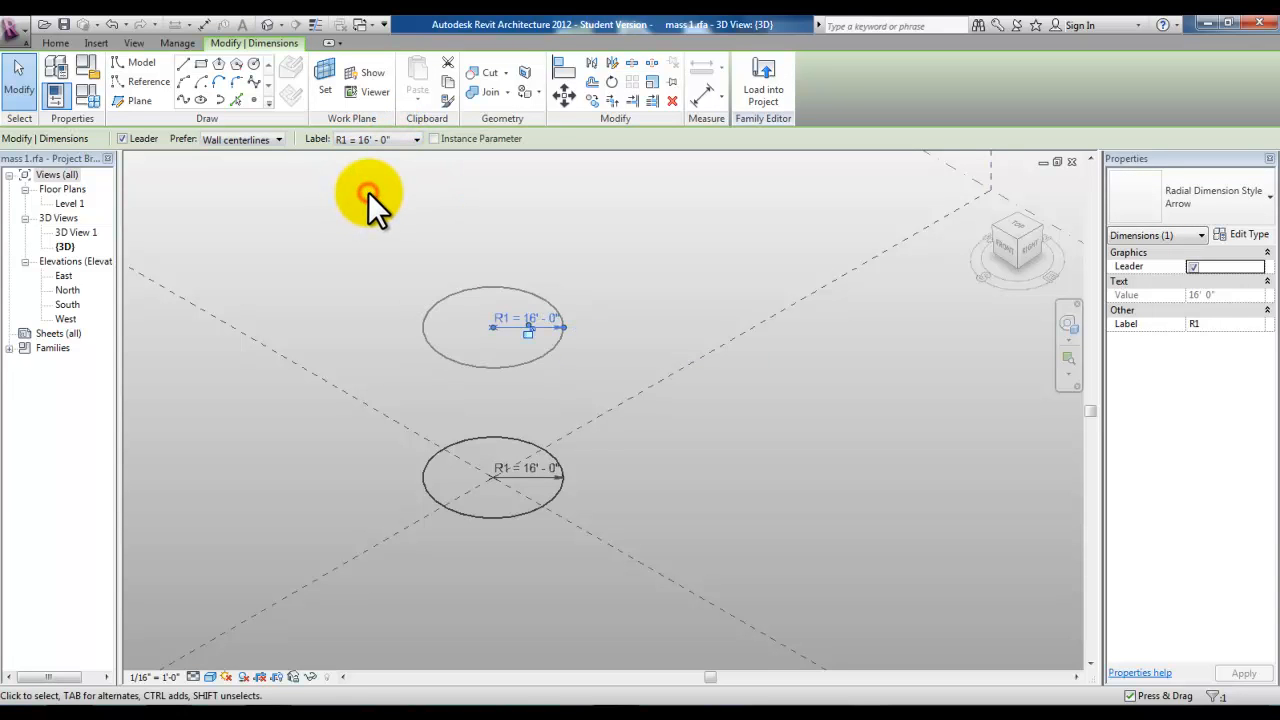
click(642, 333)
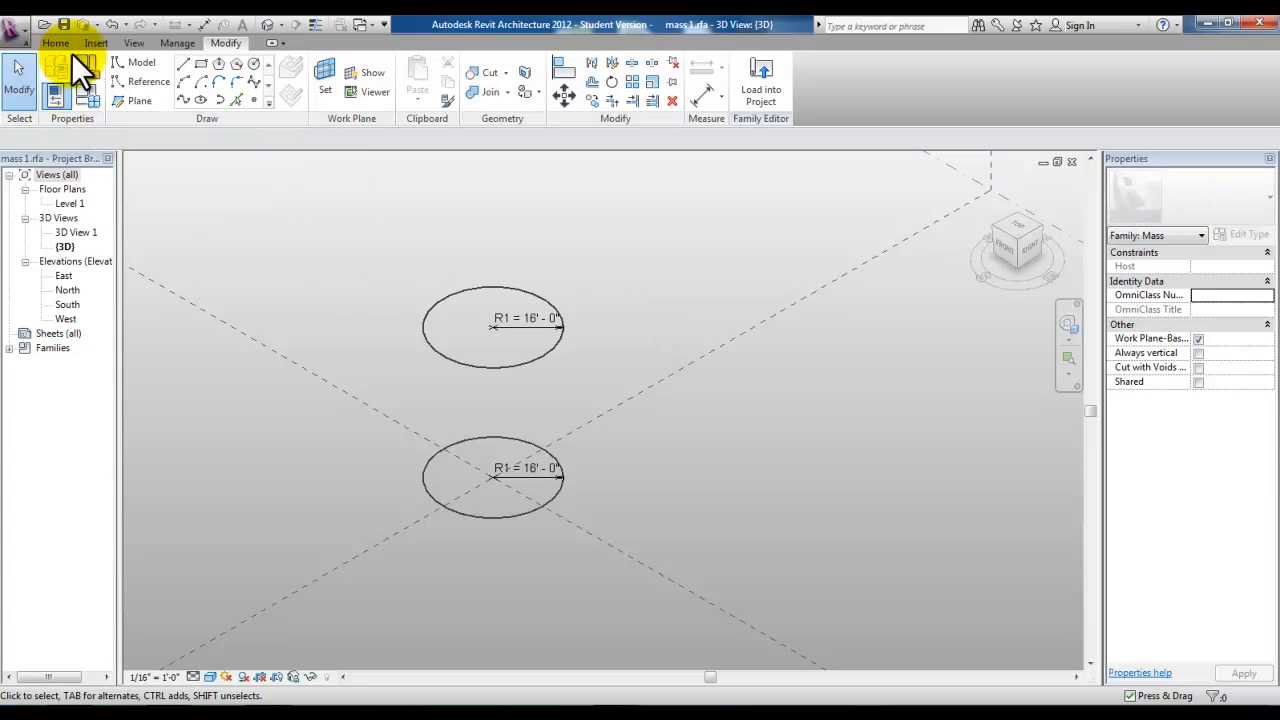
Set the family type parameter R1 to 20' and apply it to both circles
click(84, 92)
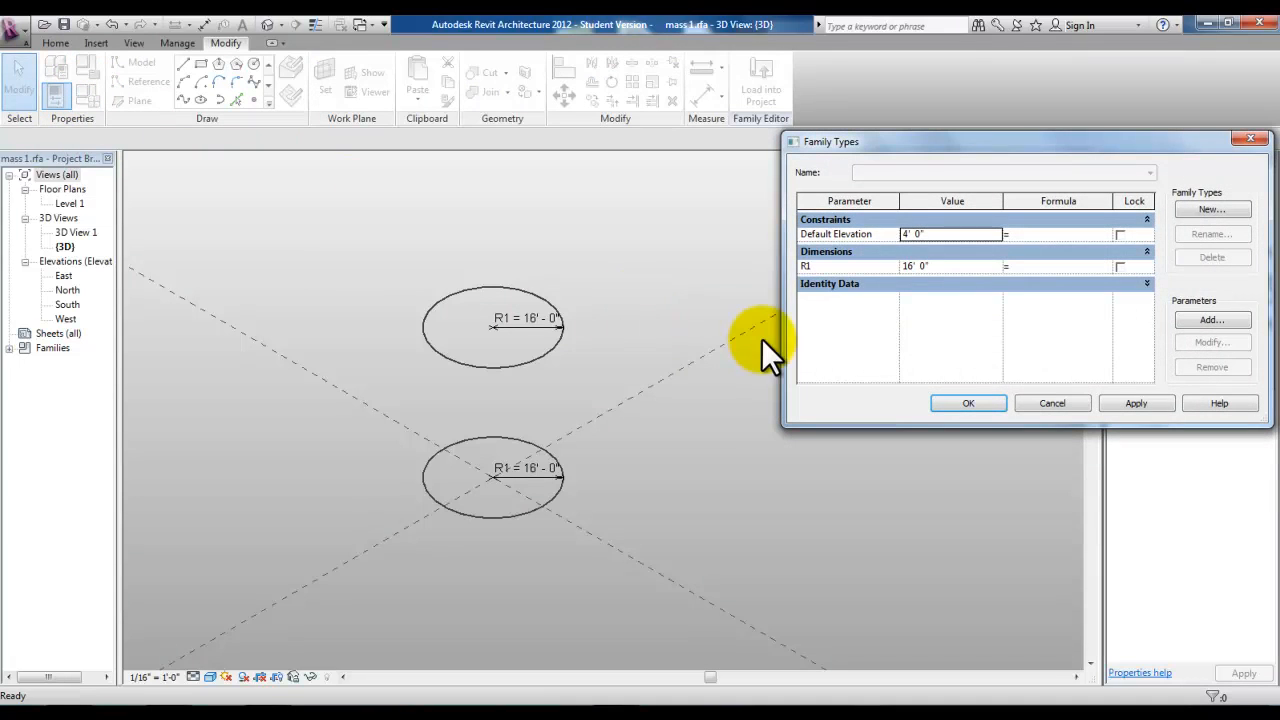
click(910, 265)
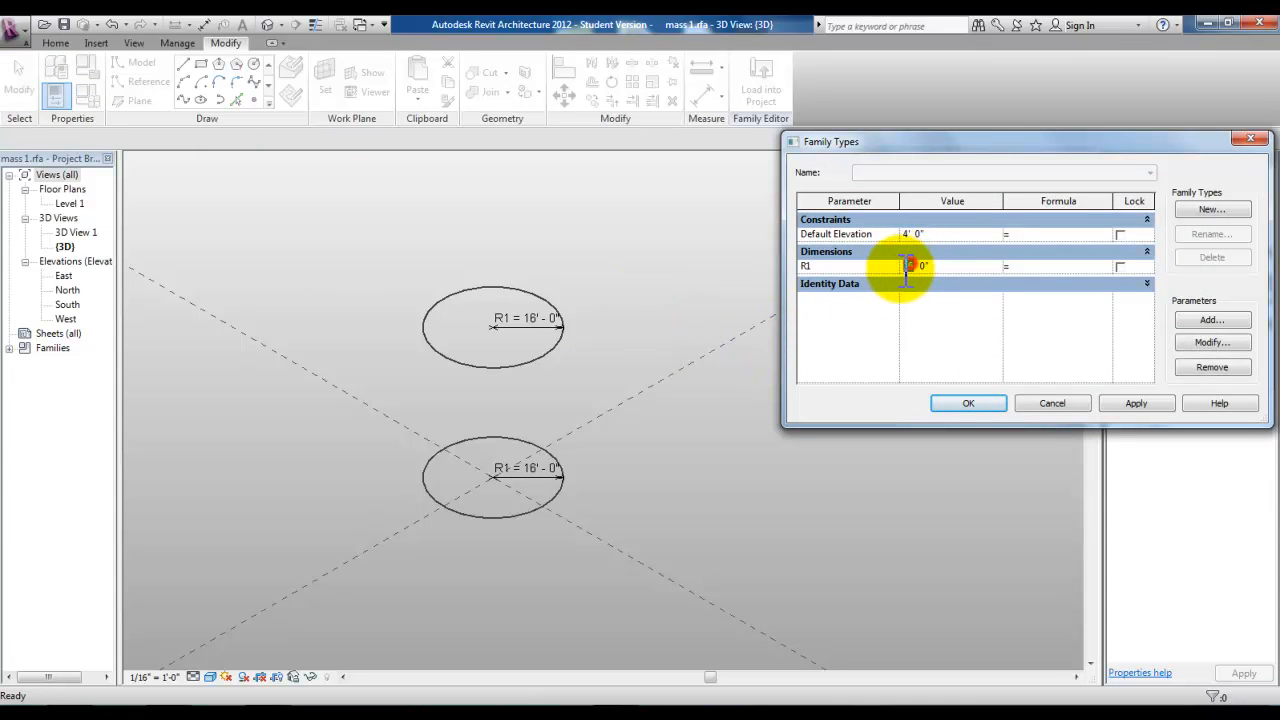
double_click(912, 265)
click(1137, 400)
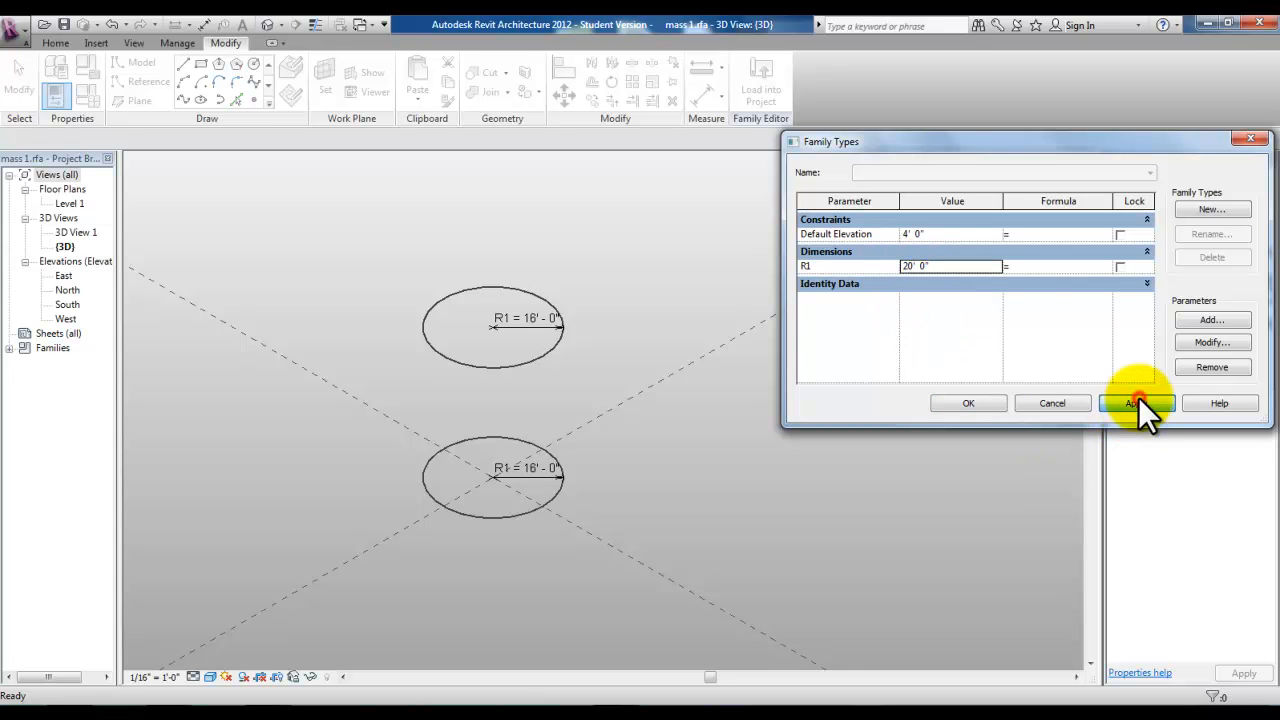
click(966, 403)
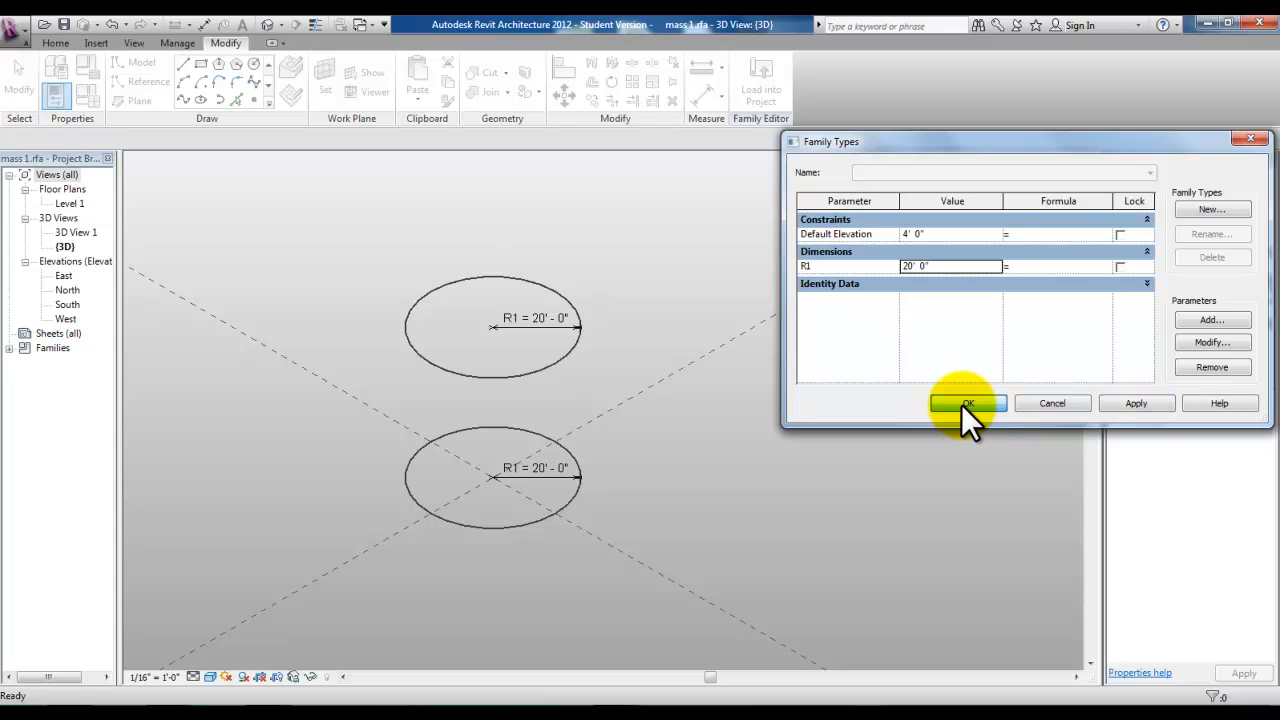
Place an aligned dimension between Level 1 and Level 2 beside the end of the Center (Left/Right) reference plane
middle_drag(929, 386, 691, 435)
scroll(769, 413, down, 1)
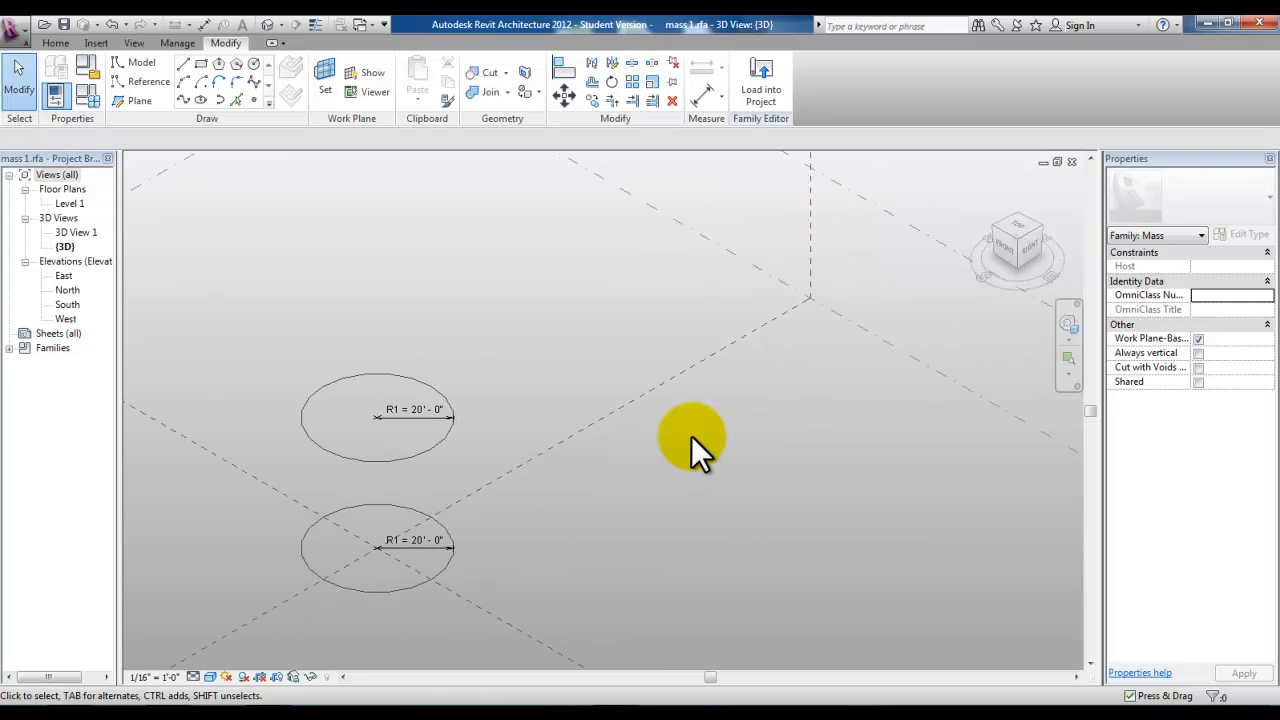
click(559, 443)
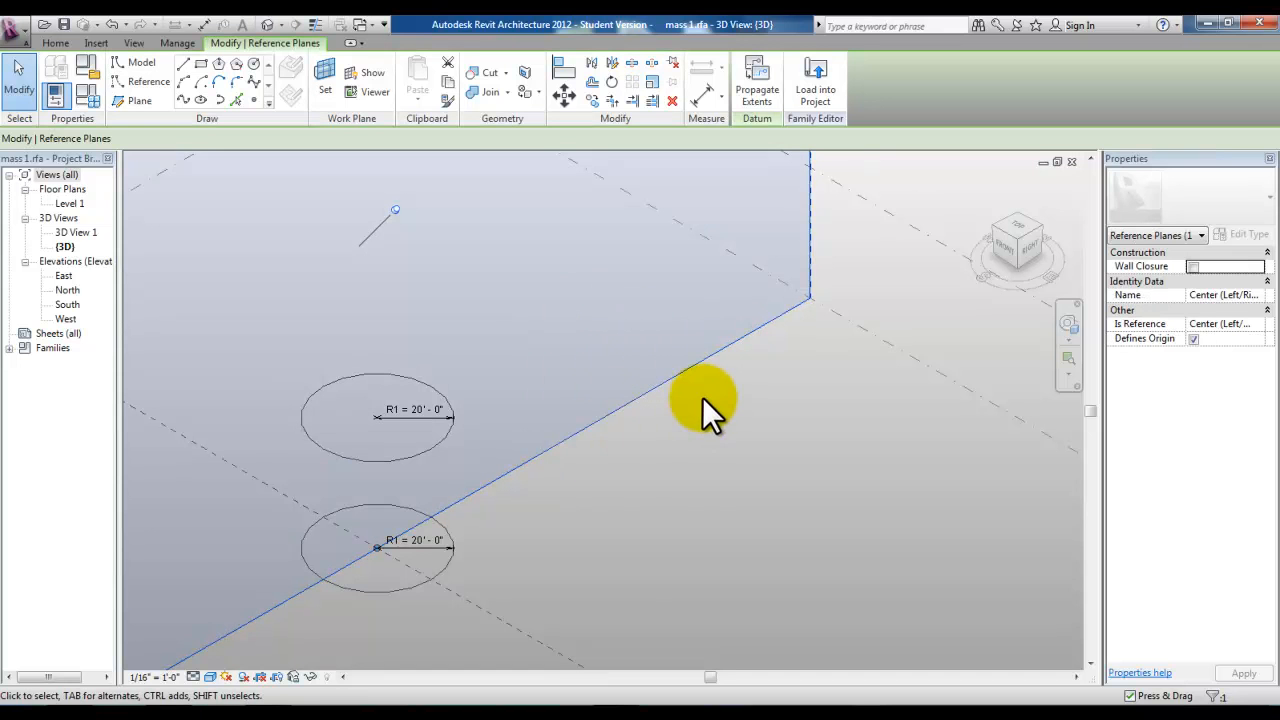
middle_drag(720, 385, 663, 449)
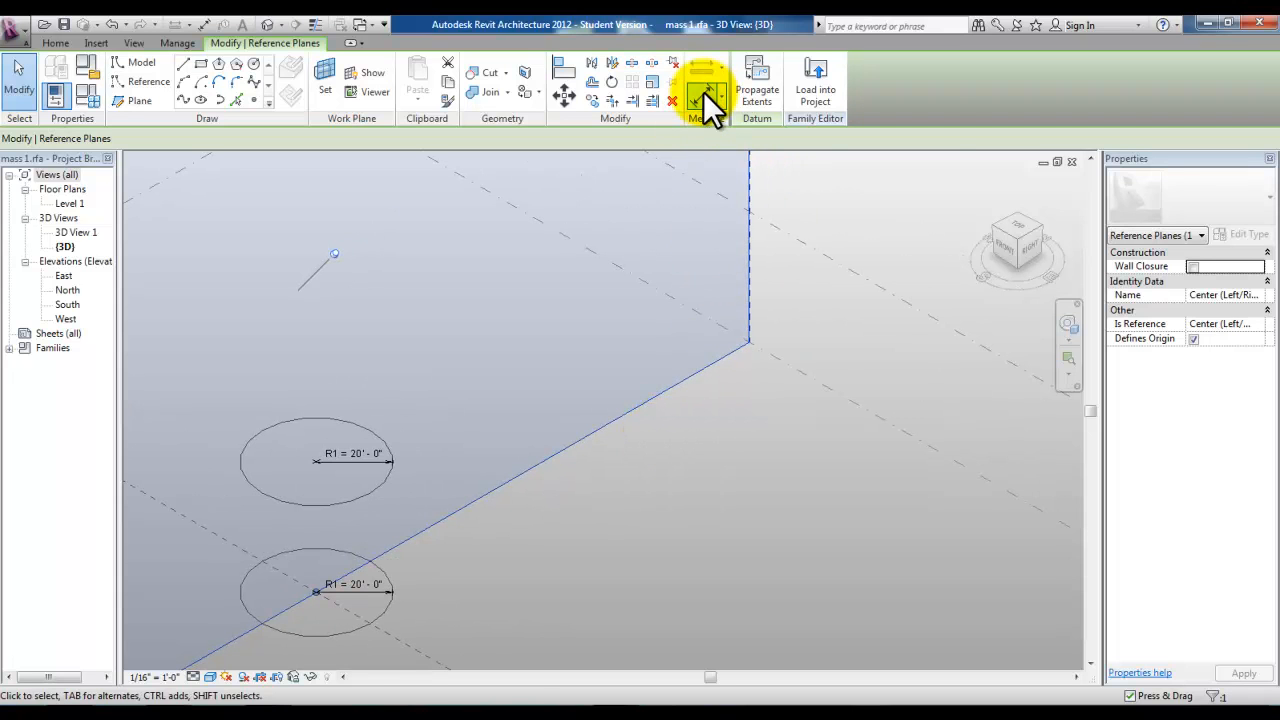
click(703, 91)
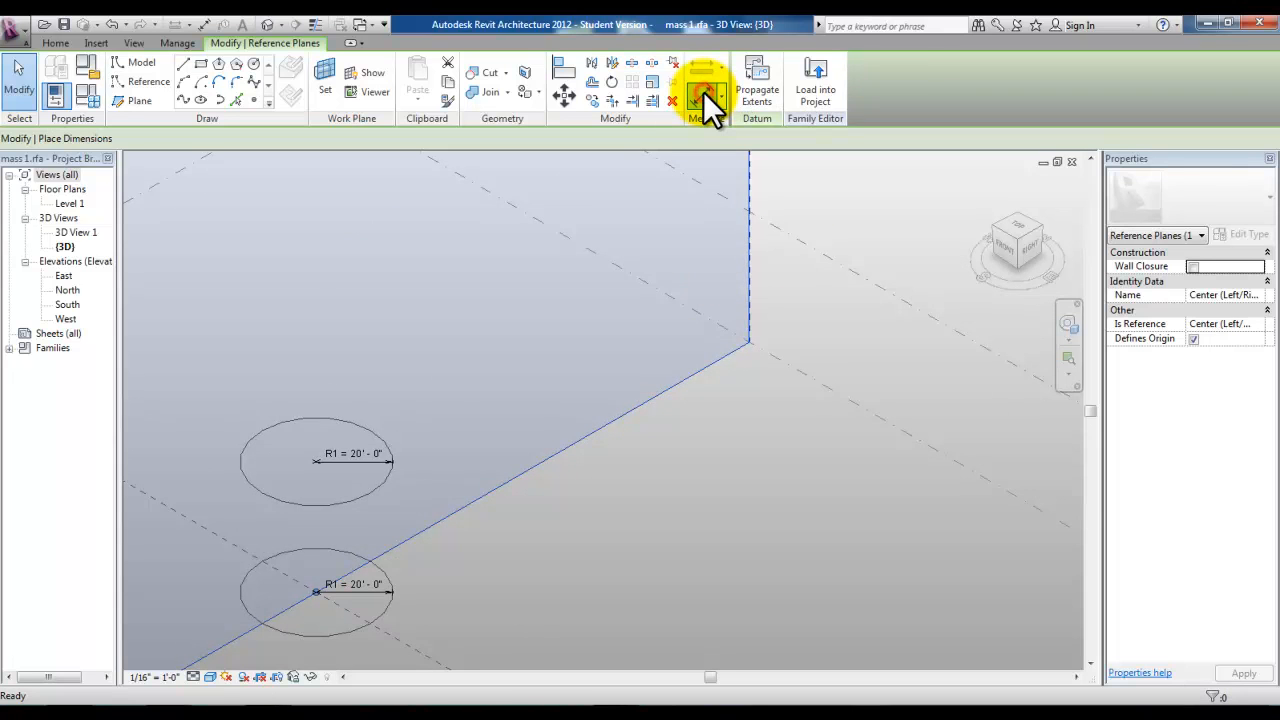
click(751, 346)
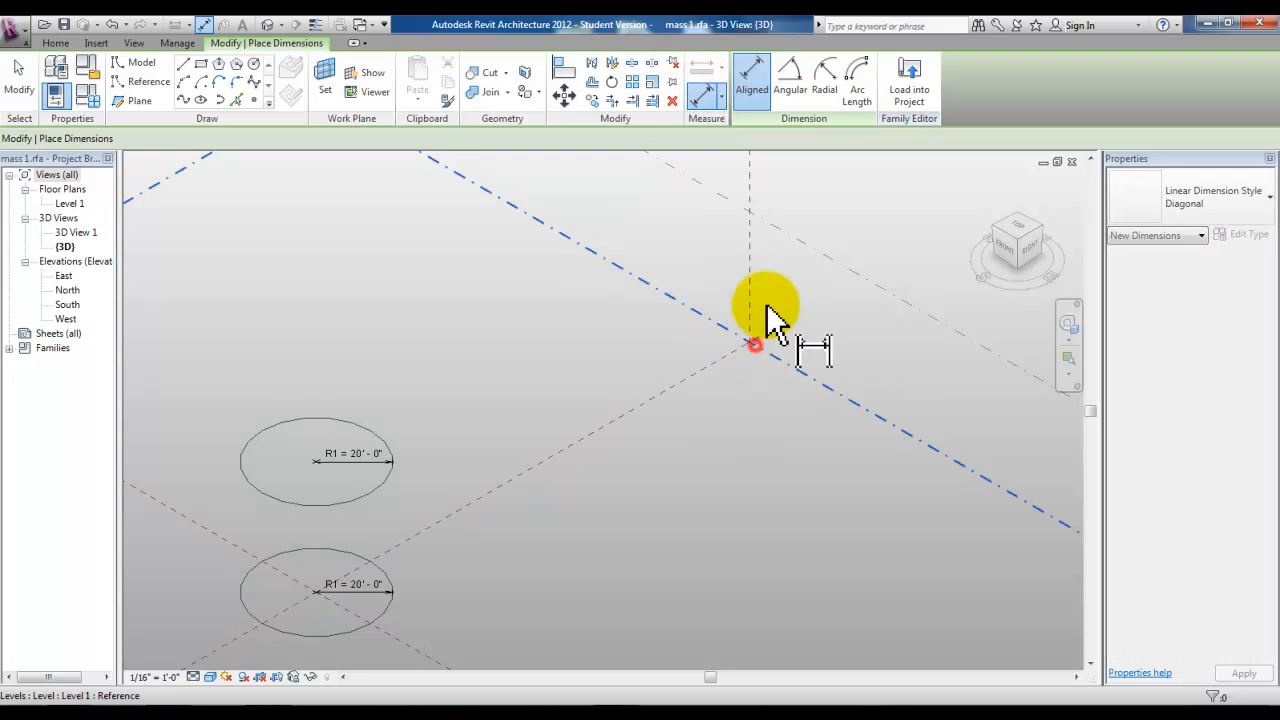
click(787, 228)
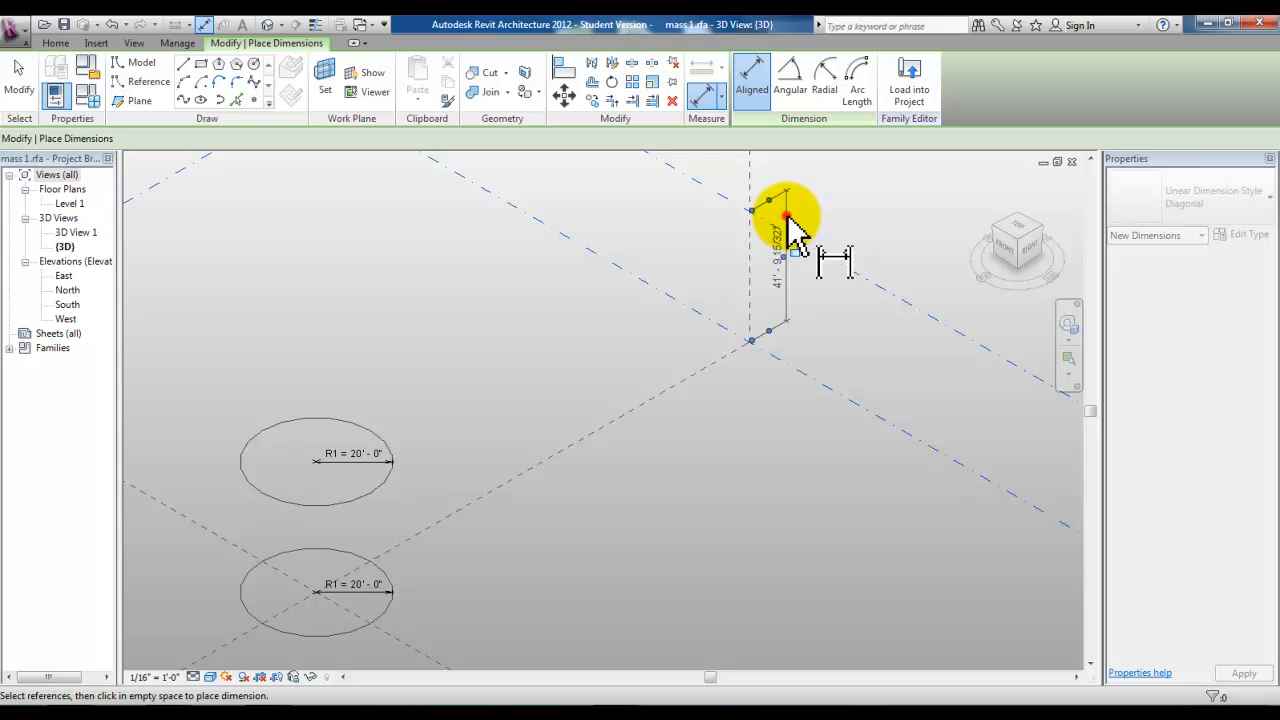
click(788, 220)
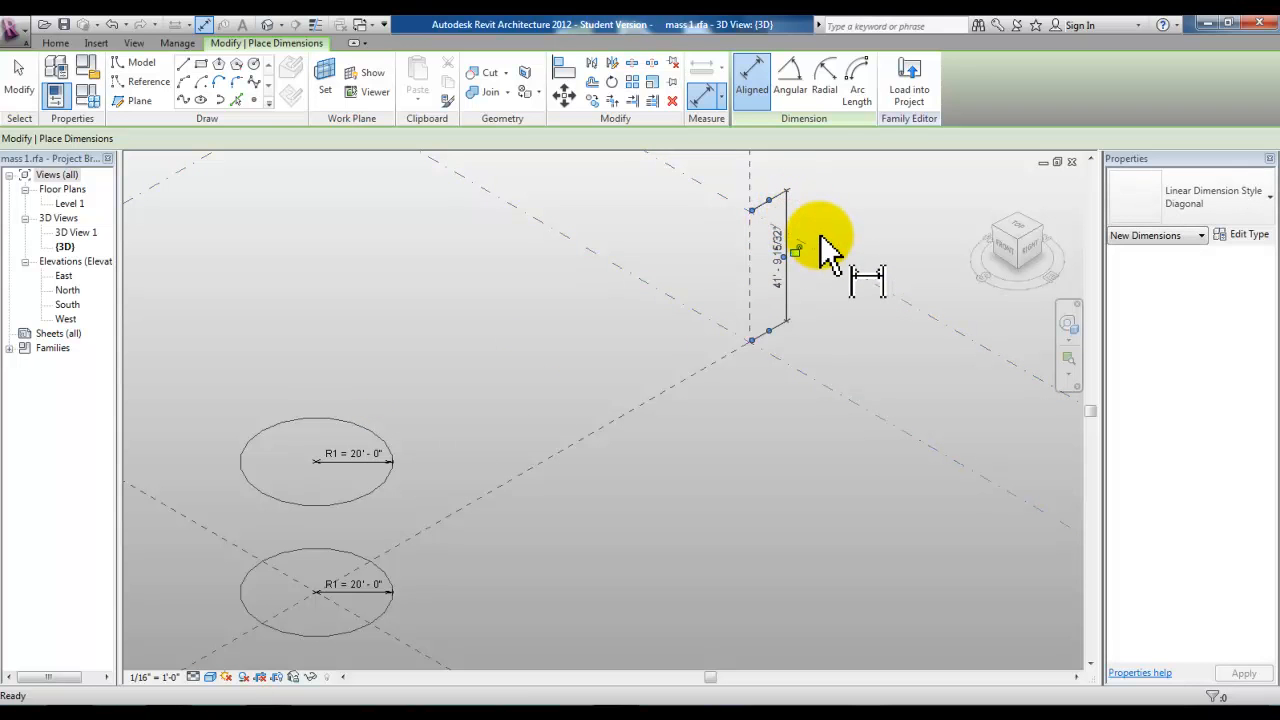
key(Escape)
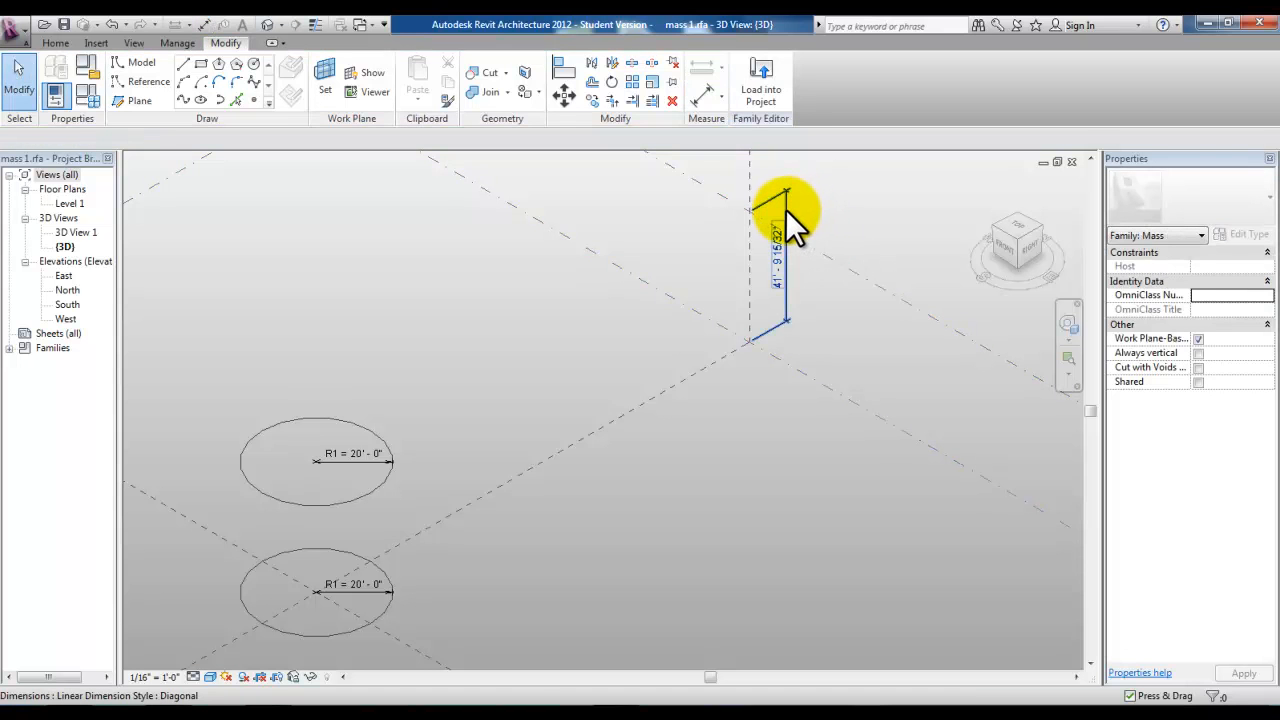
Label the dimension between the two levels with a new family type parameter named H1
click(785, 207)
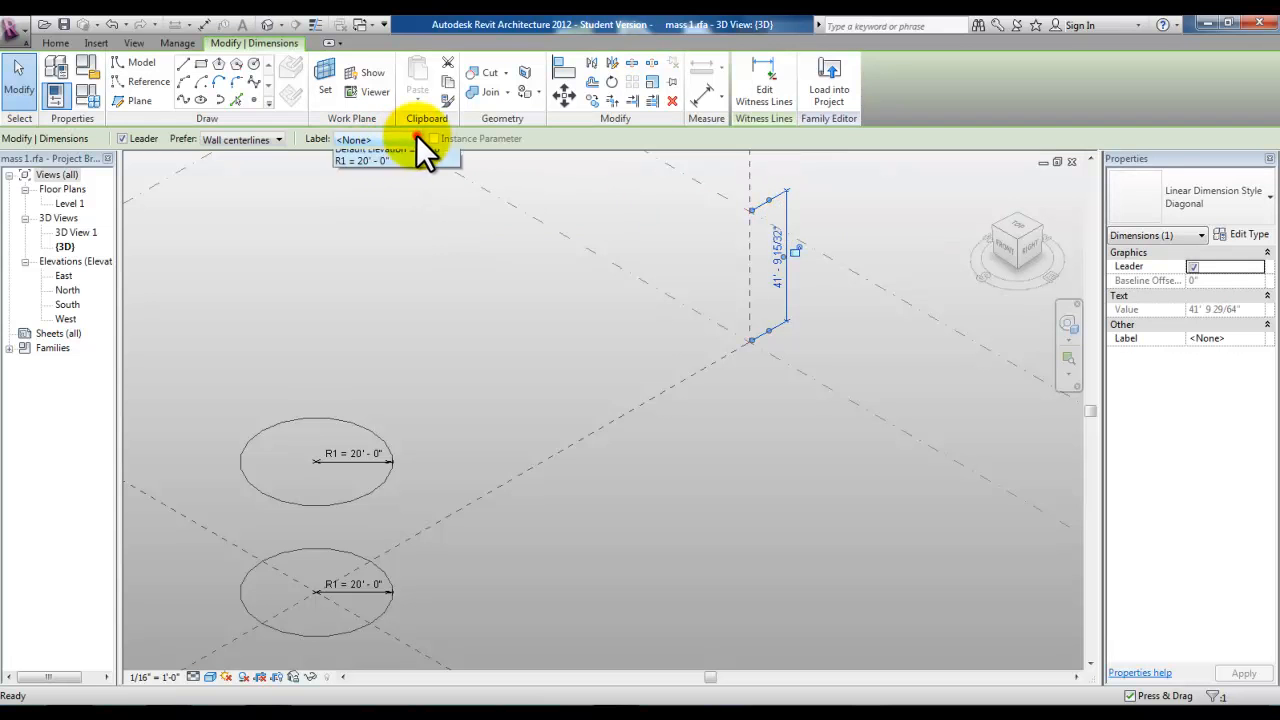
click(415, 139)
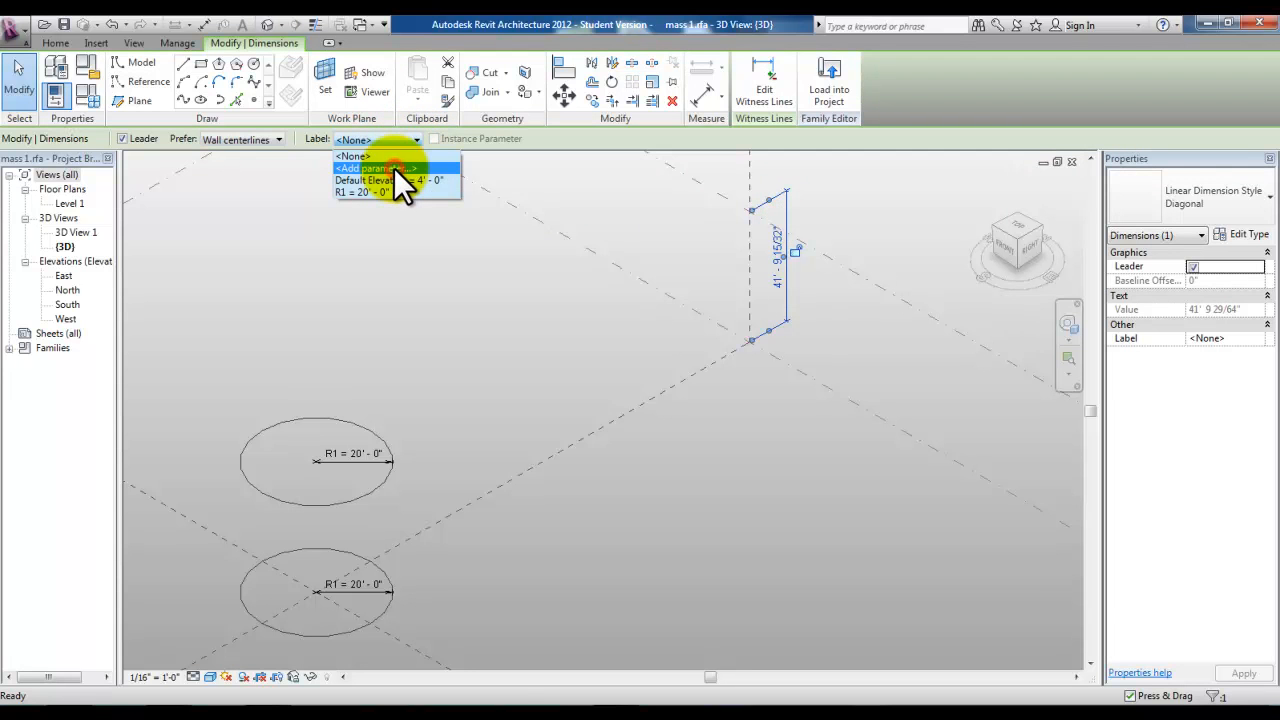
click(394, 168)
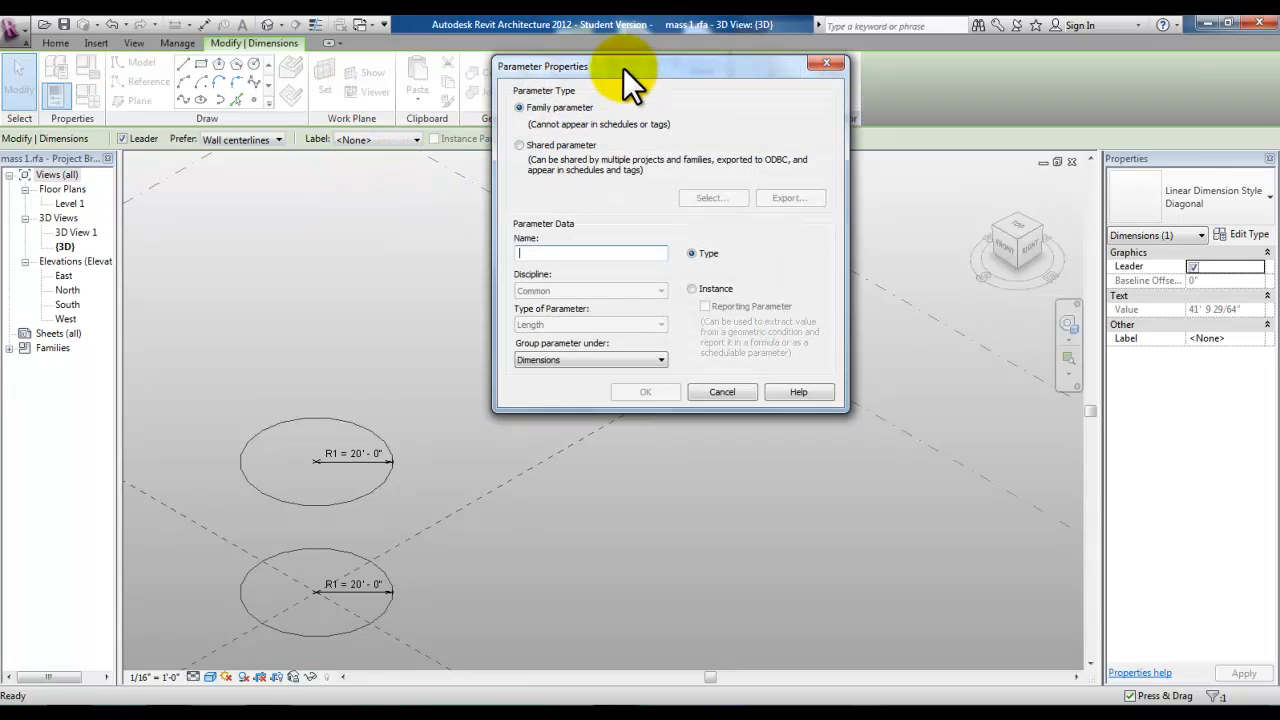
text(H1)
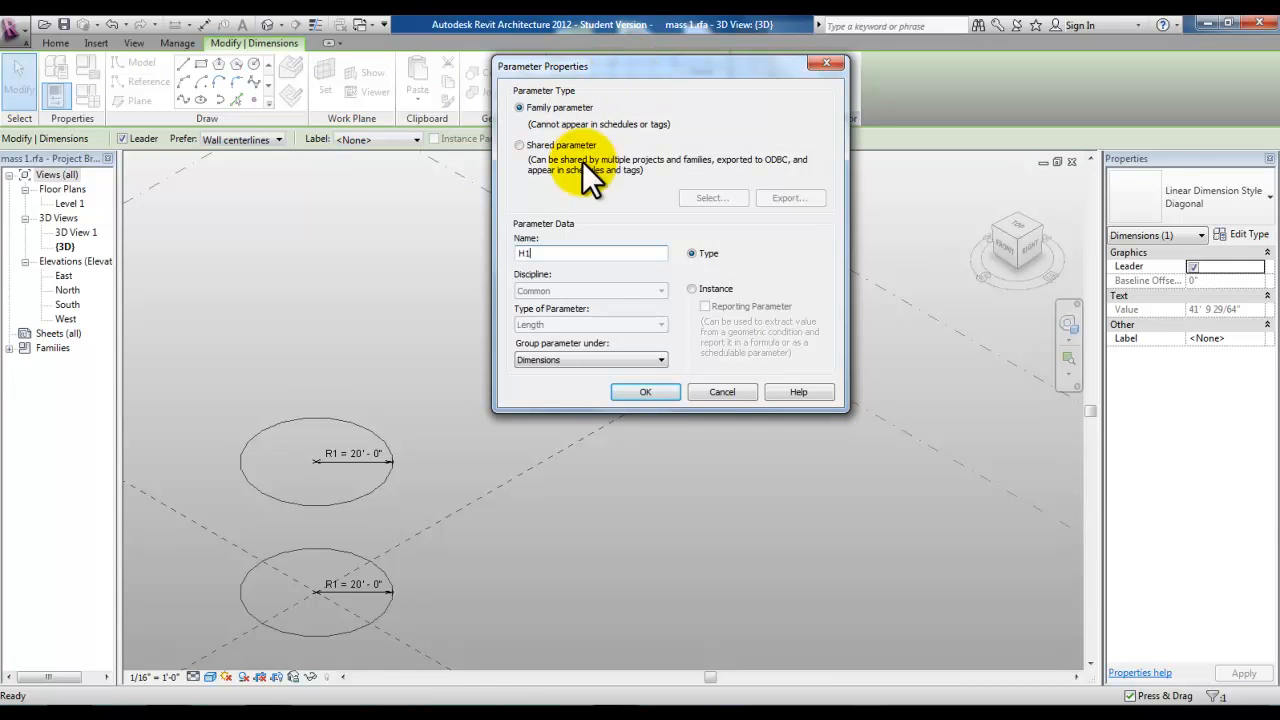
click(629, 394)
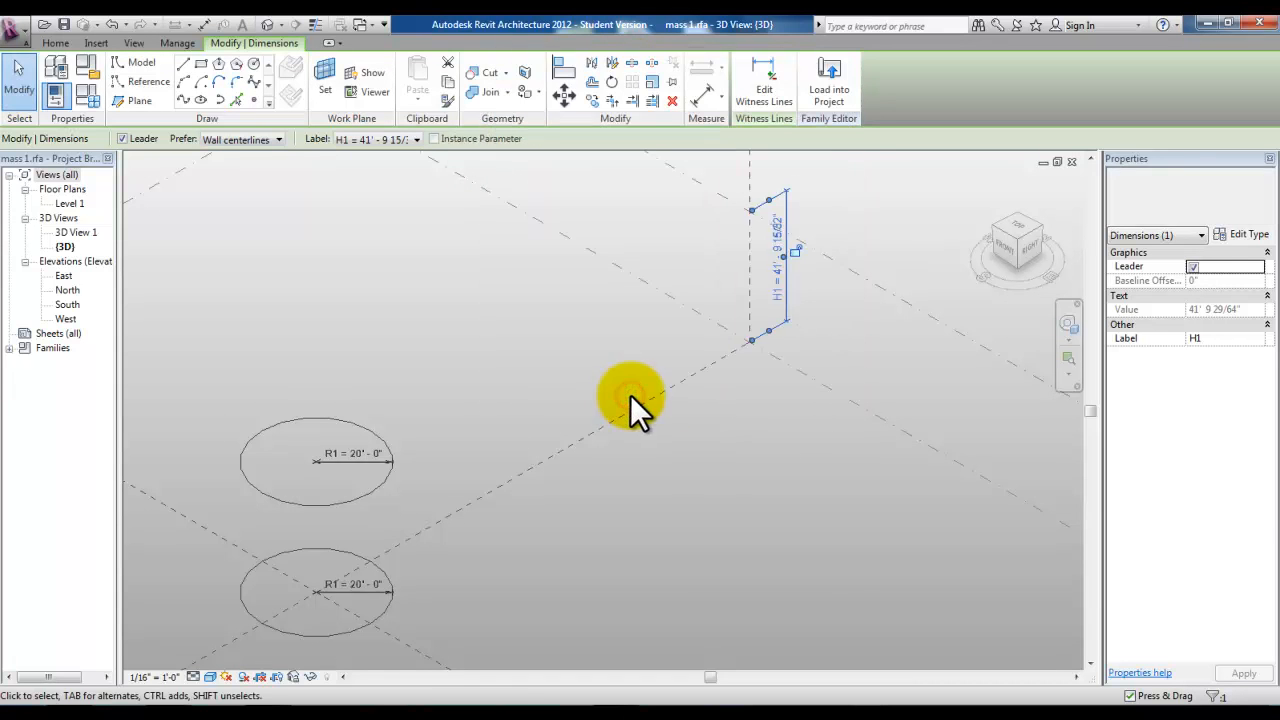
click(723, 456)
Set the family type parameter H1 to 50' and apply it to the level spacing
scroll(732, 460, down, 1)
middle_drag(732, 460, 651, 457)
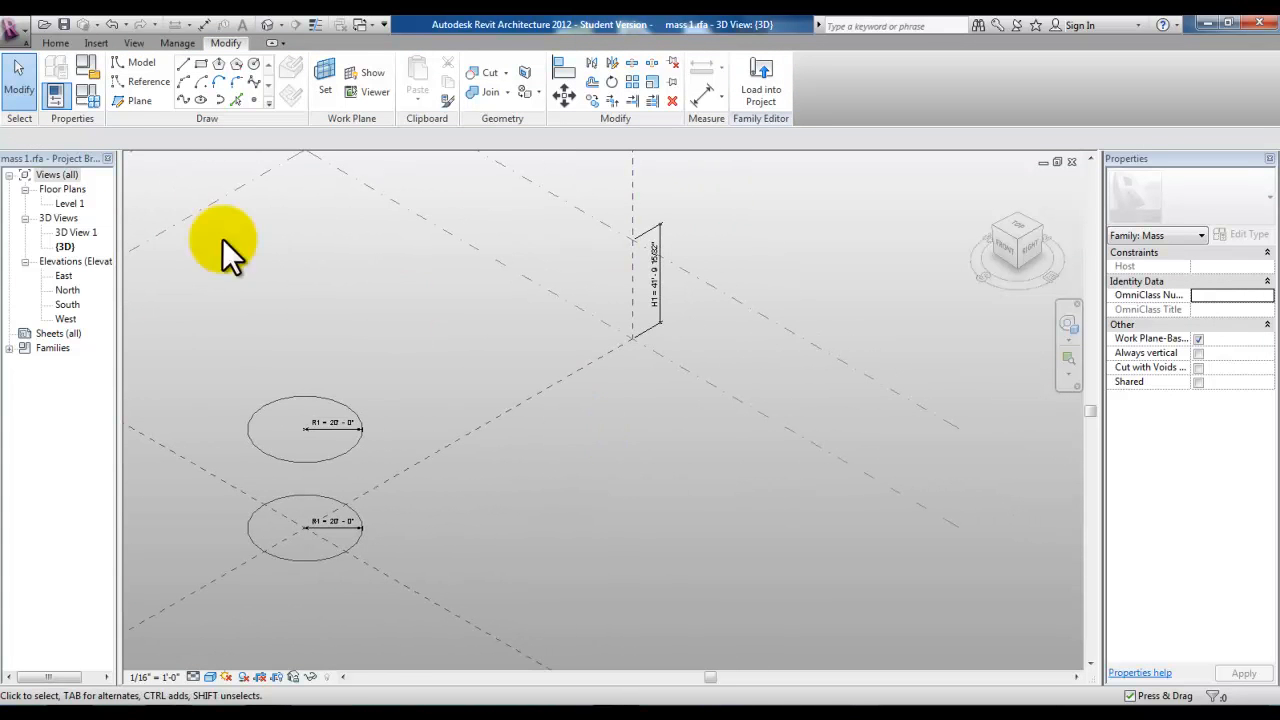
click(87, 99)
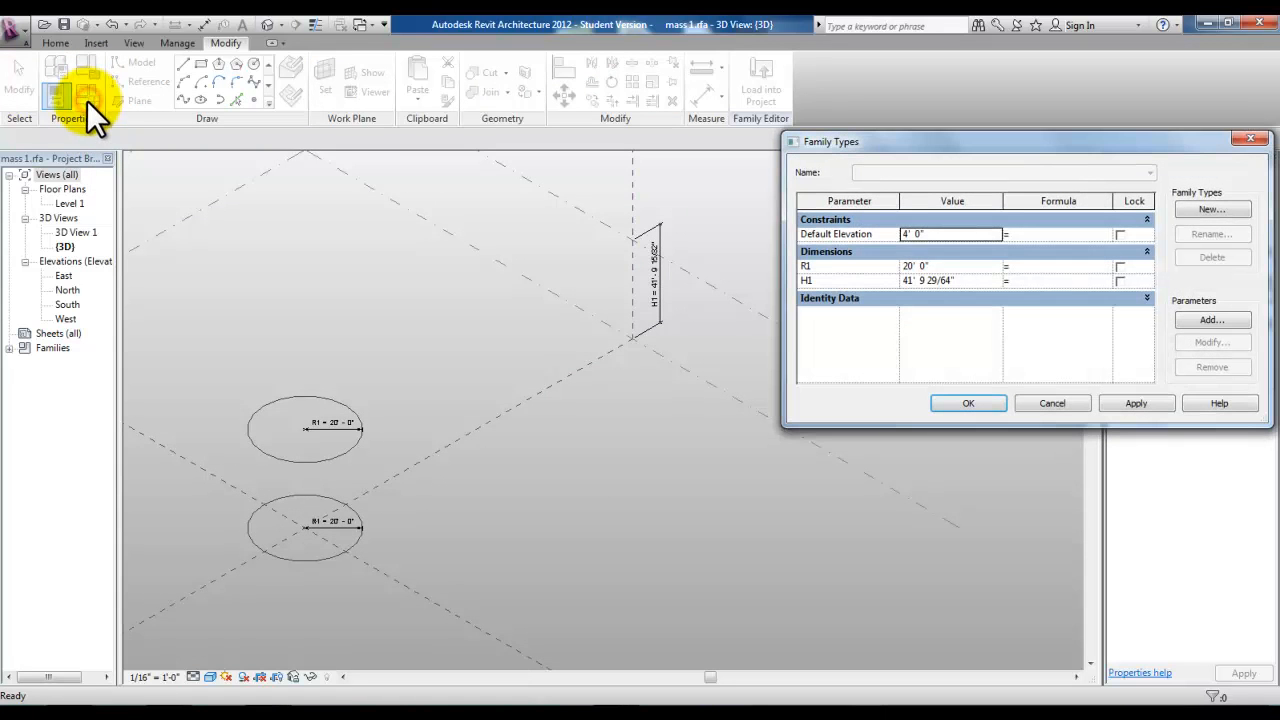
click(918, 282)
drag(970, 281, 895, 281)
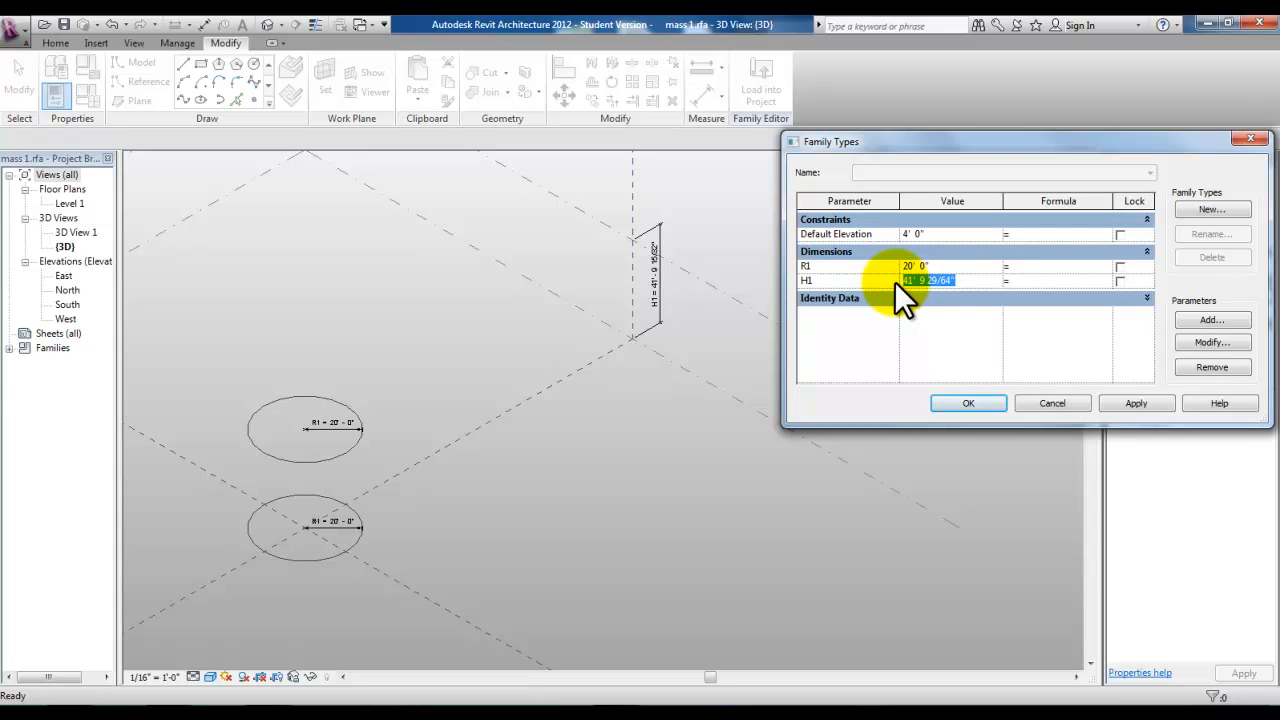
text(50)
click(1137, 405)
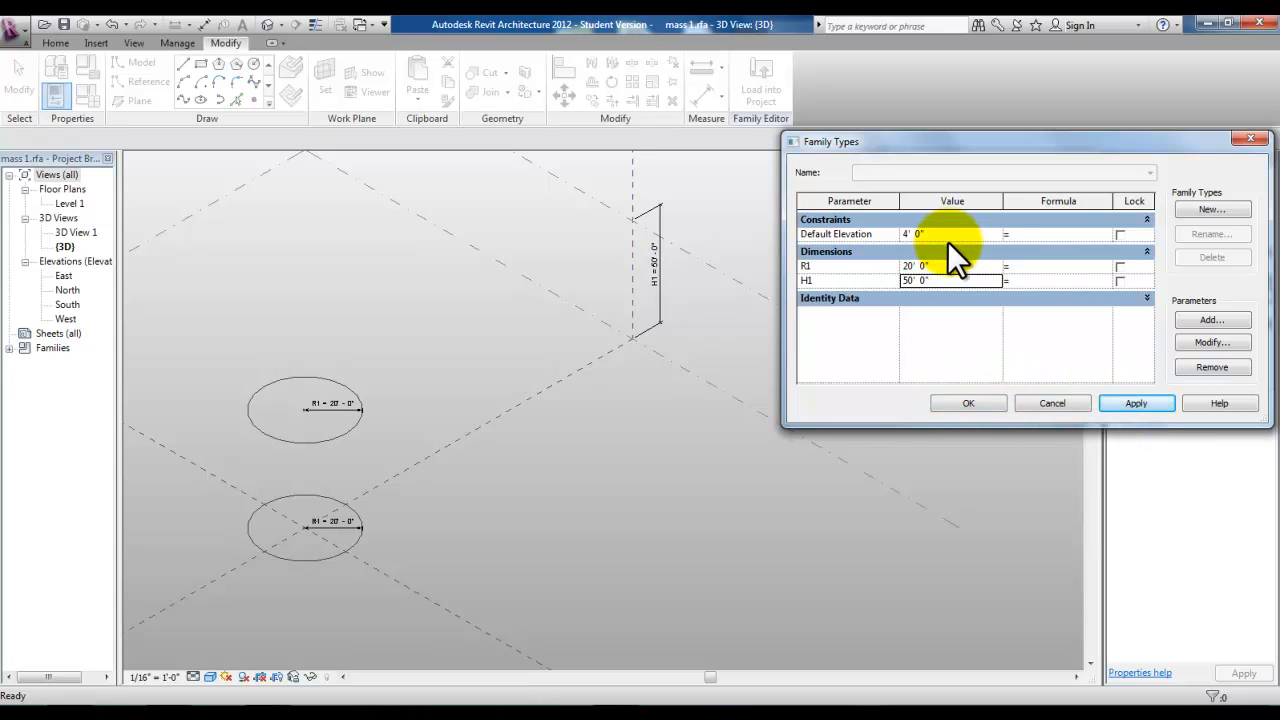
click(955, 404)
Create a solid form from the Level 1 and Level 2 circles
middle_drag(637, 442, 808, 409)
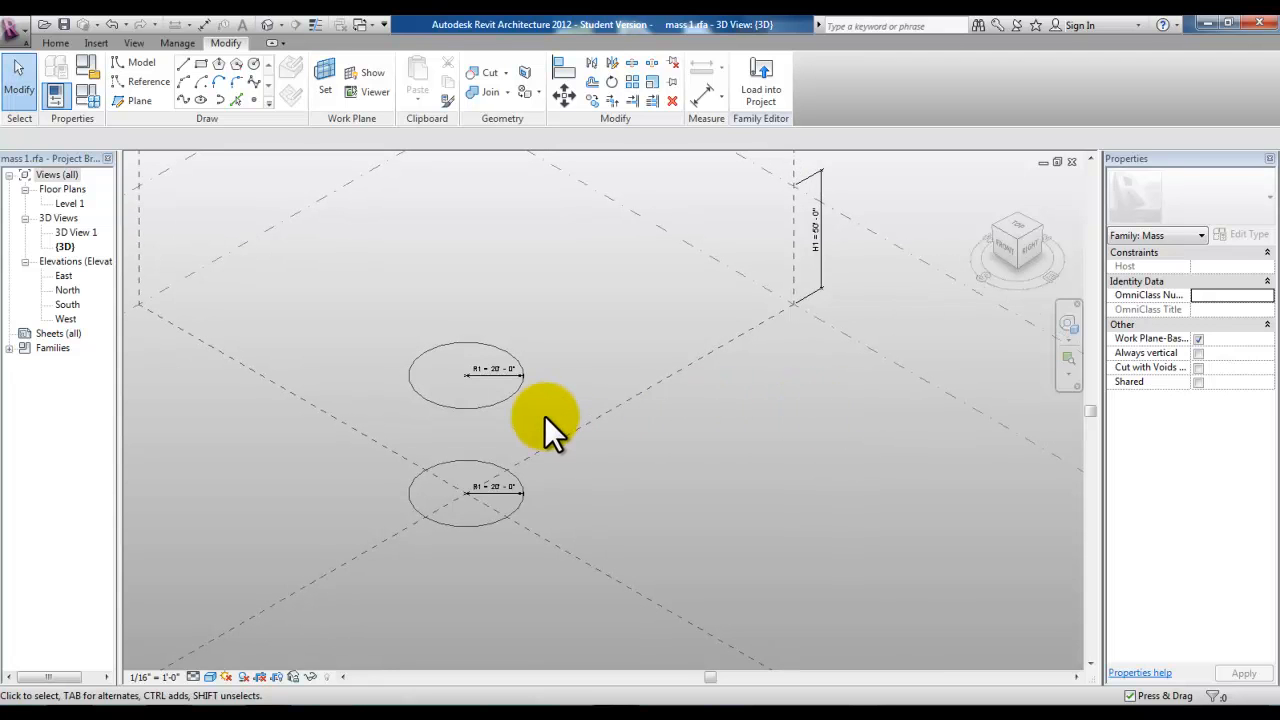
click(504, 400)
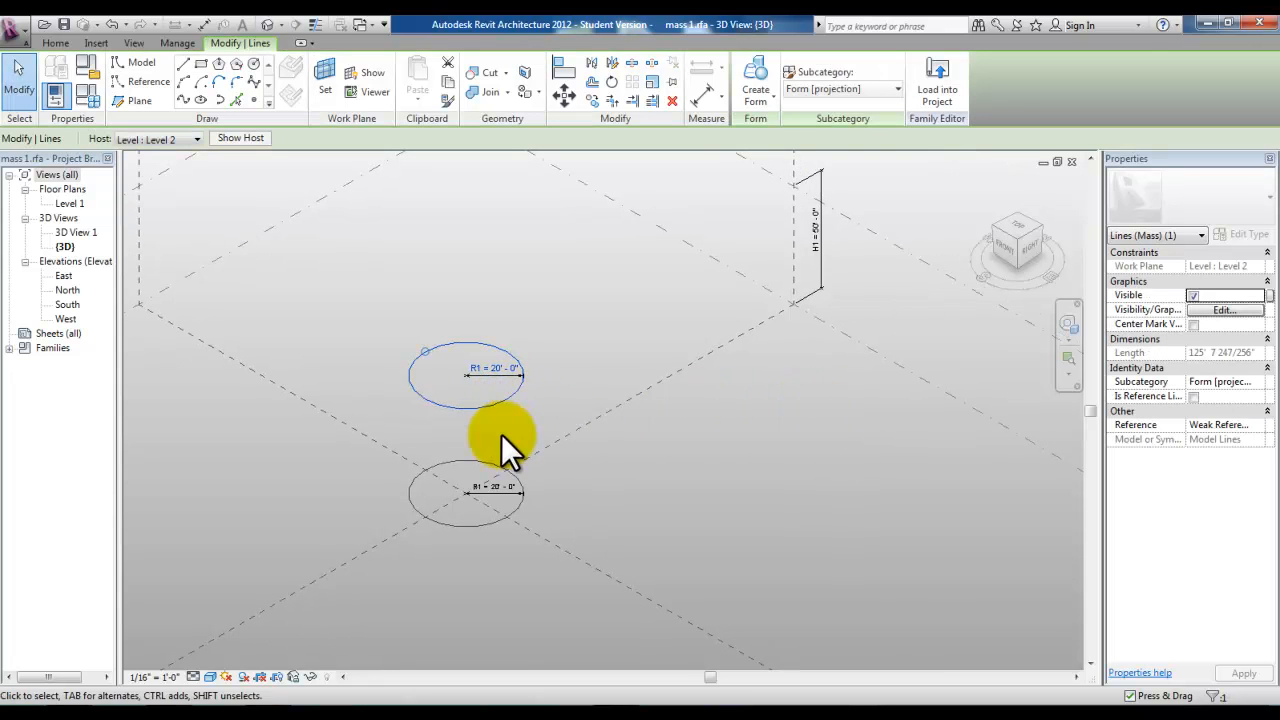
ctrl+click(480, 525)
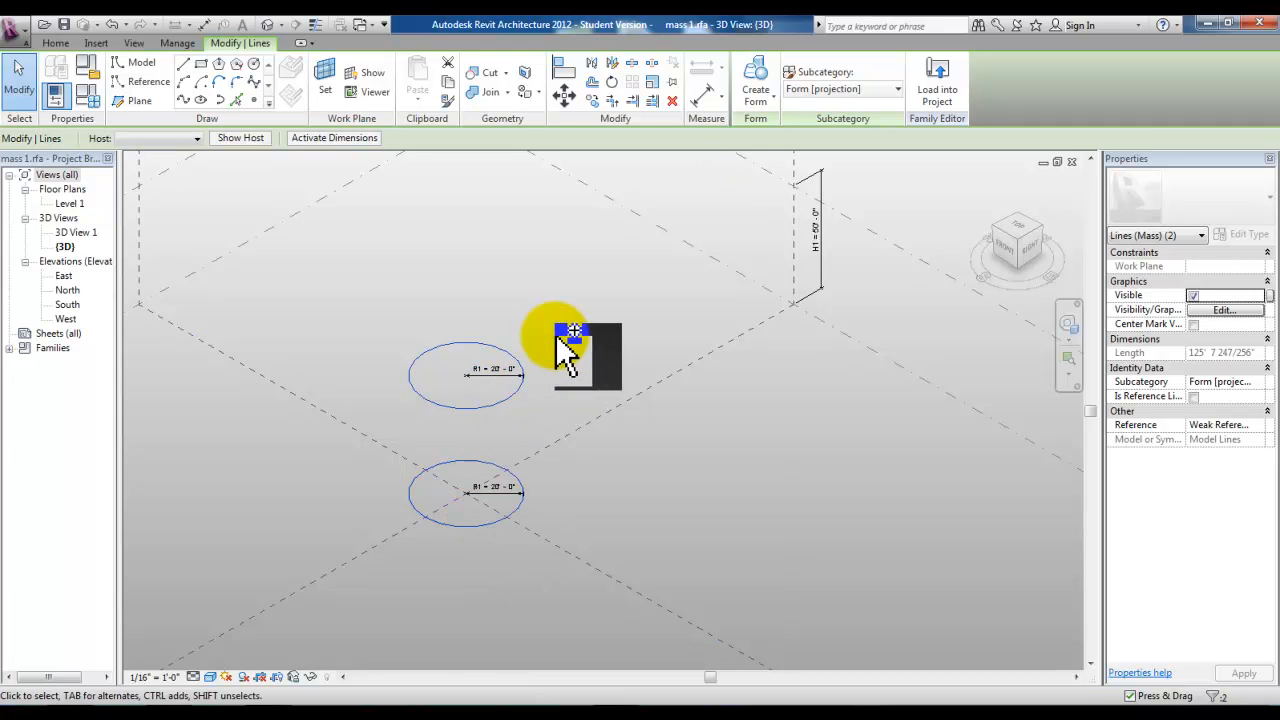
click(751, 102)
click(758, 126)
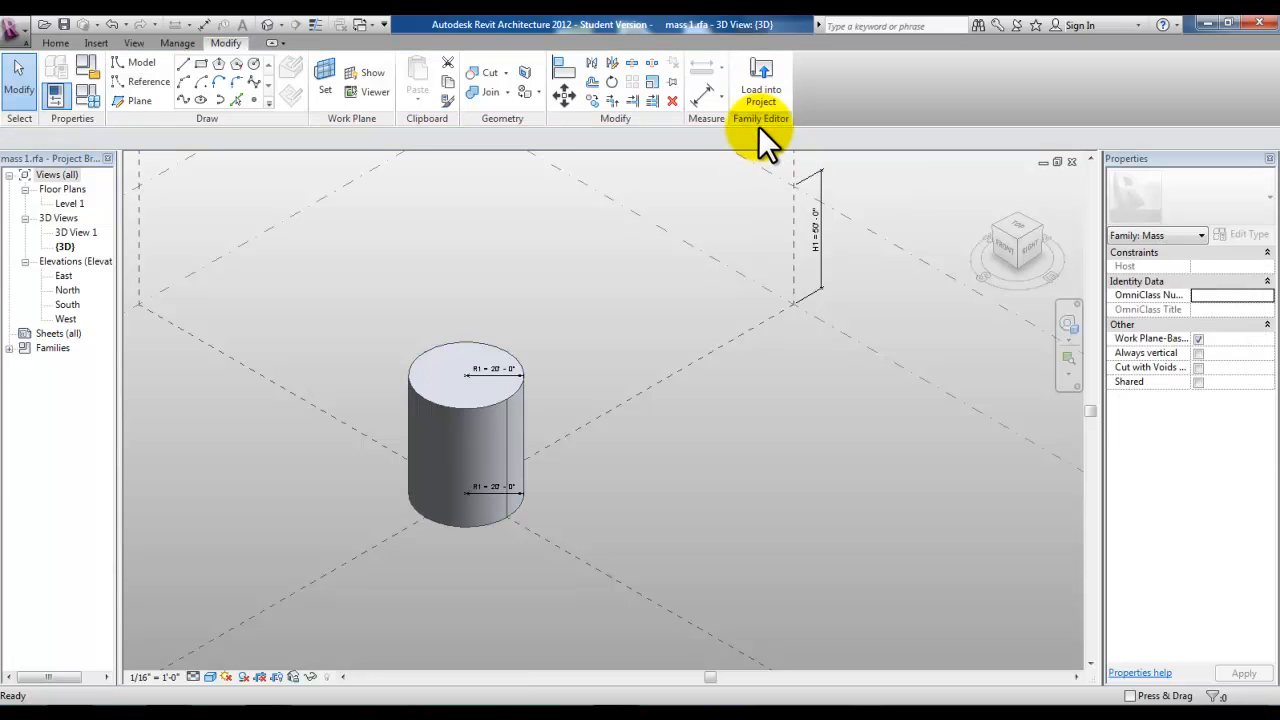
Divide the cylinder's top surface with a U grid number of 2 and a V grid number of 2
scroll(360, 380, up, 4)
middle_drag(390, 405, 332, 342)
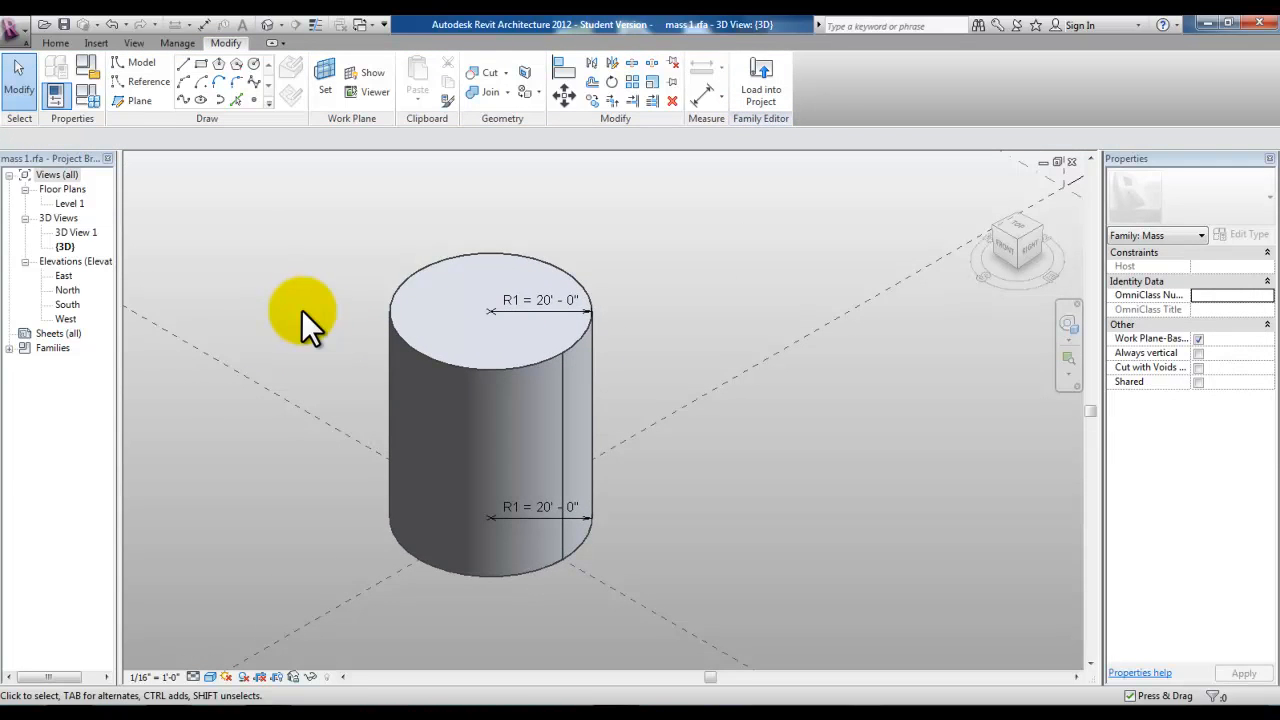
click(433, 270)
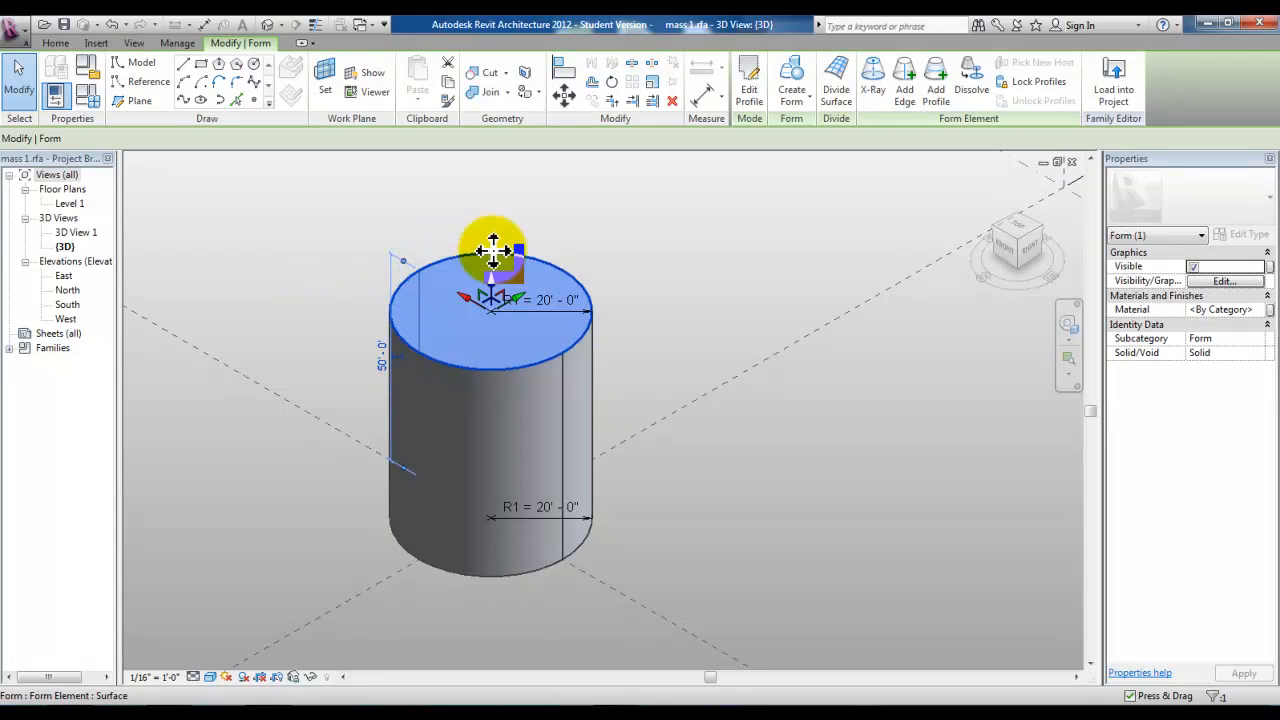
click(841, 90)
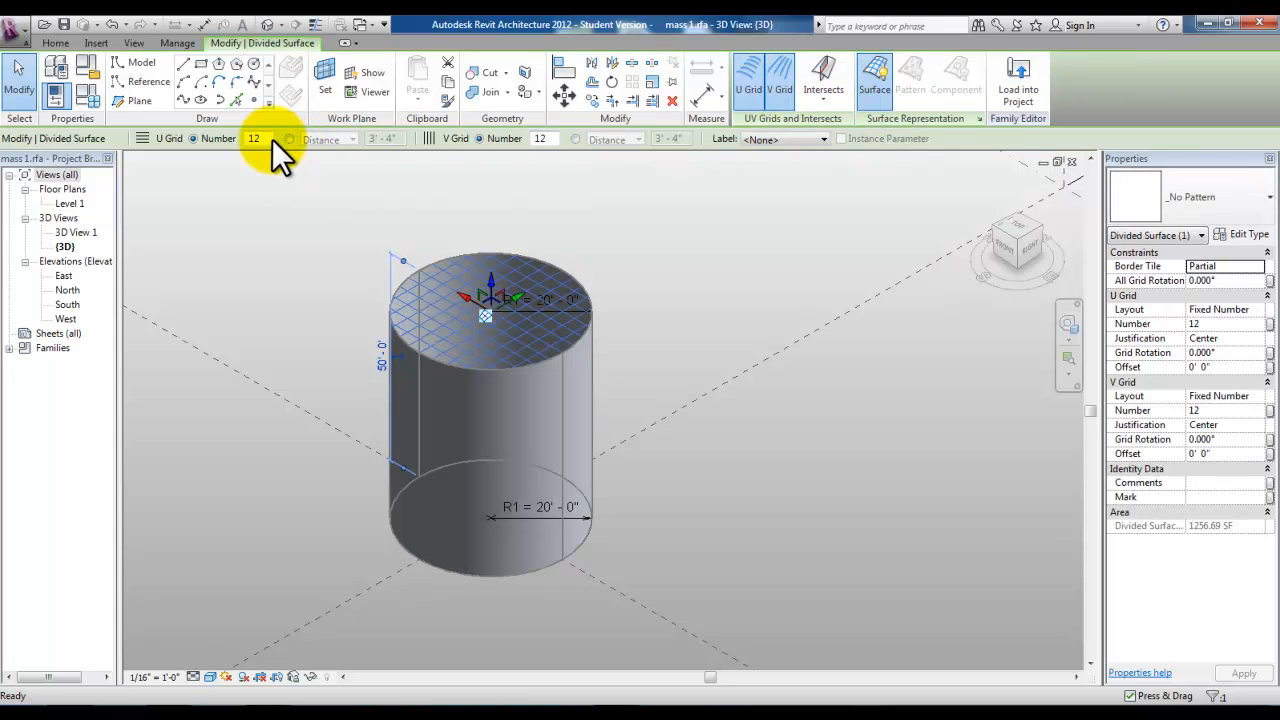
double_click(240, 140)
text(2)
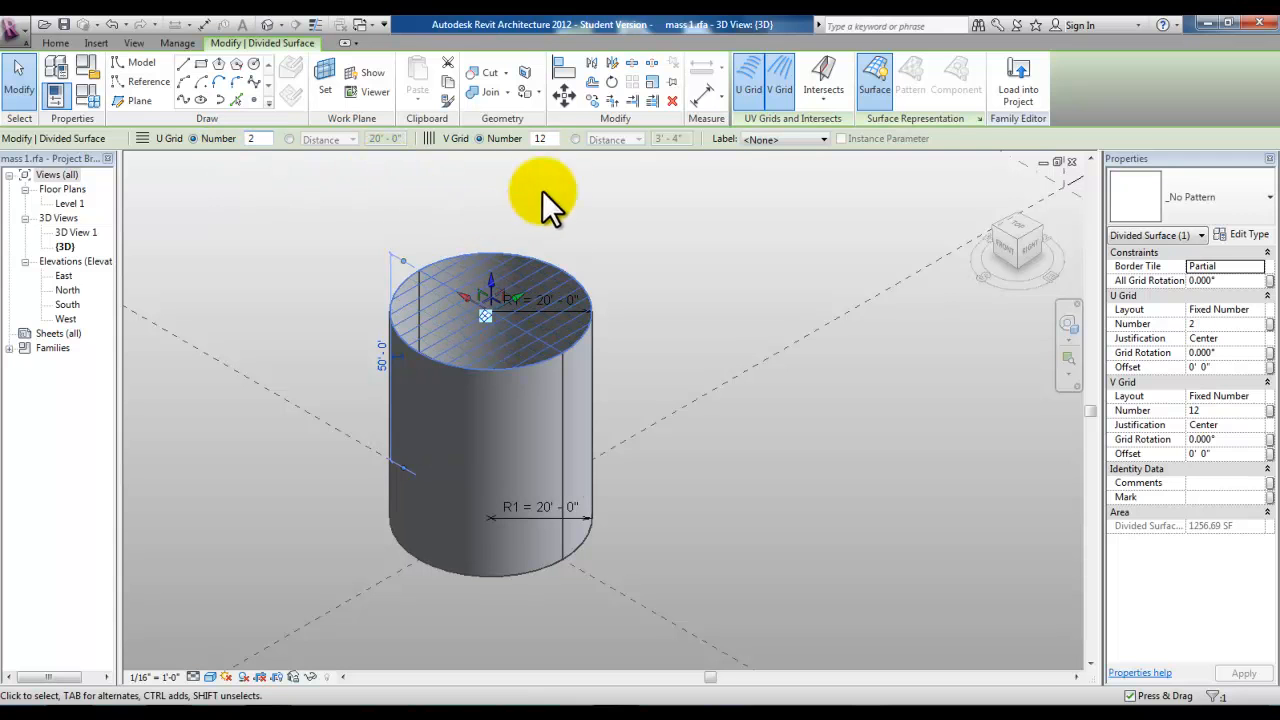
double_click(550, 138)
text(2)
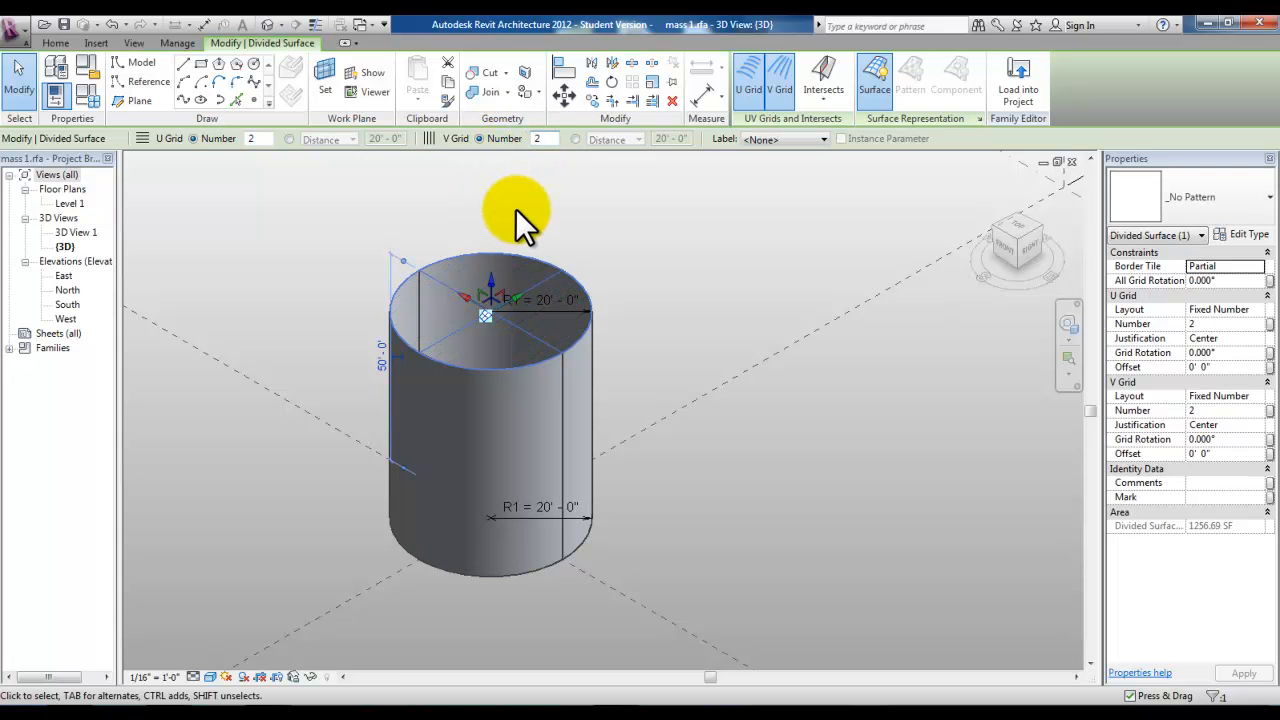
Divide the front half of the cylinder's side surface with a U grid number of 8 and a V grid number of 4
click(639, 241)
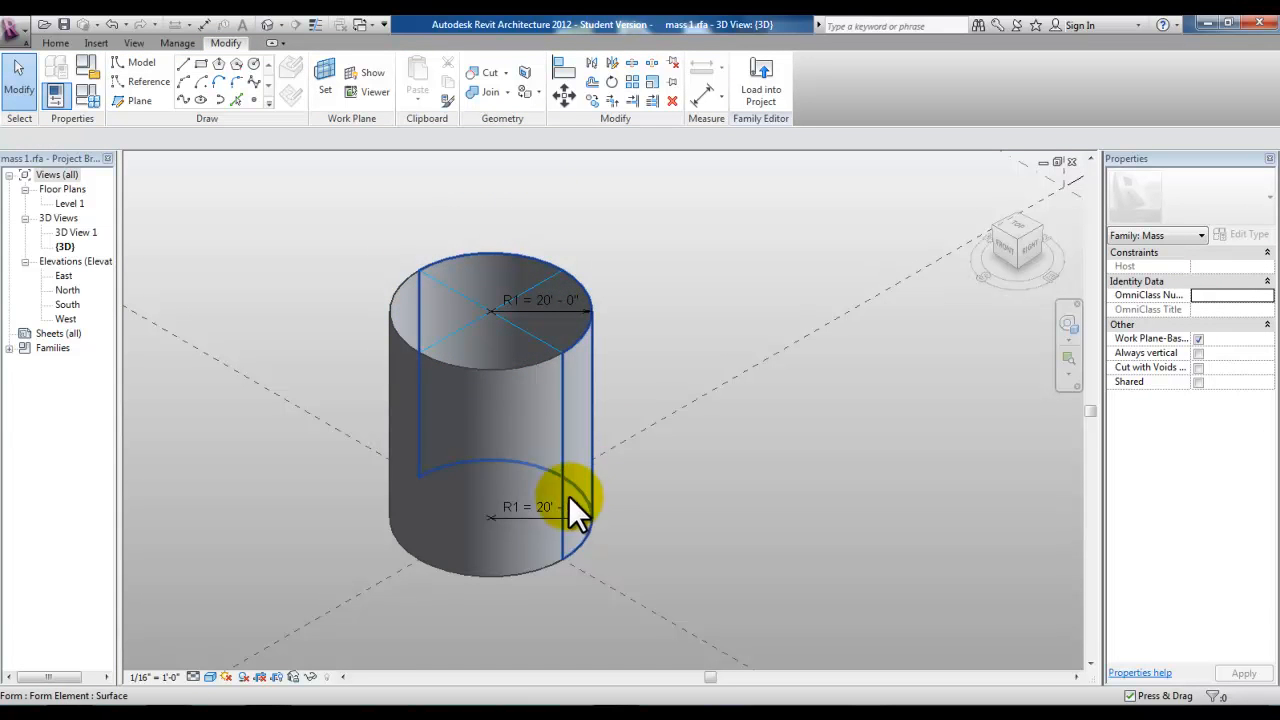
click(476, 381)
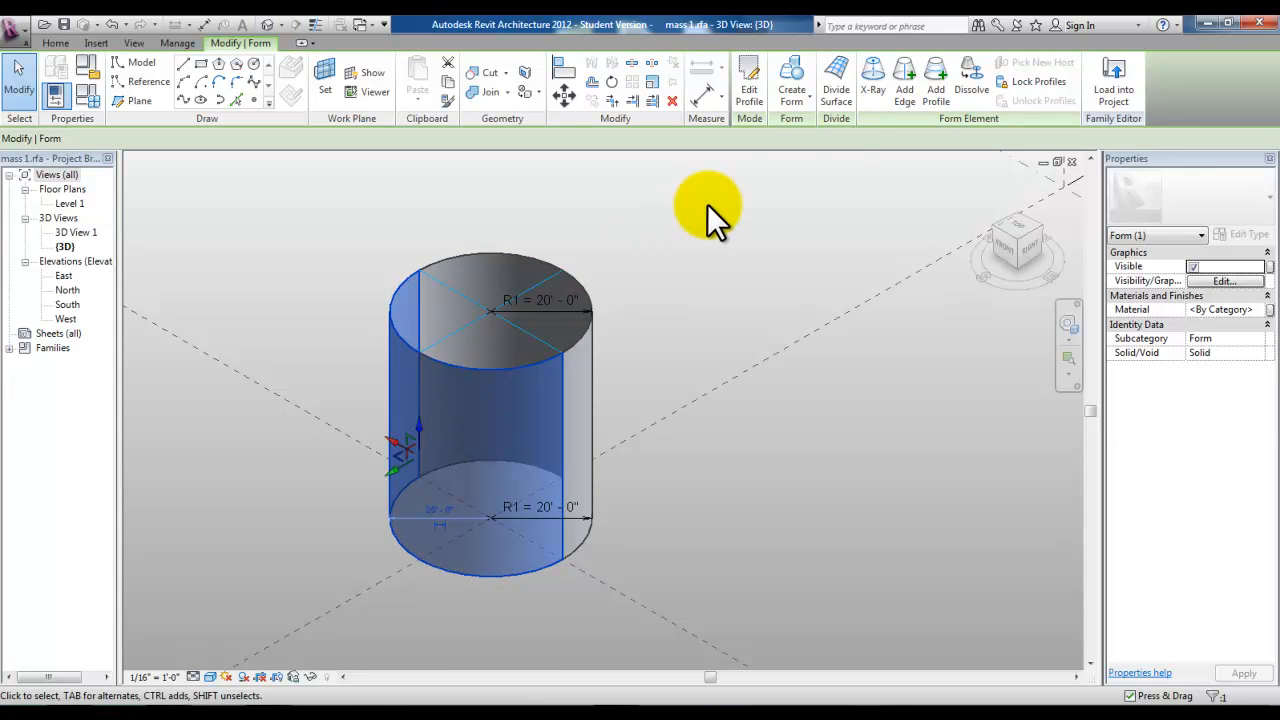
click(843, 86)
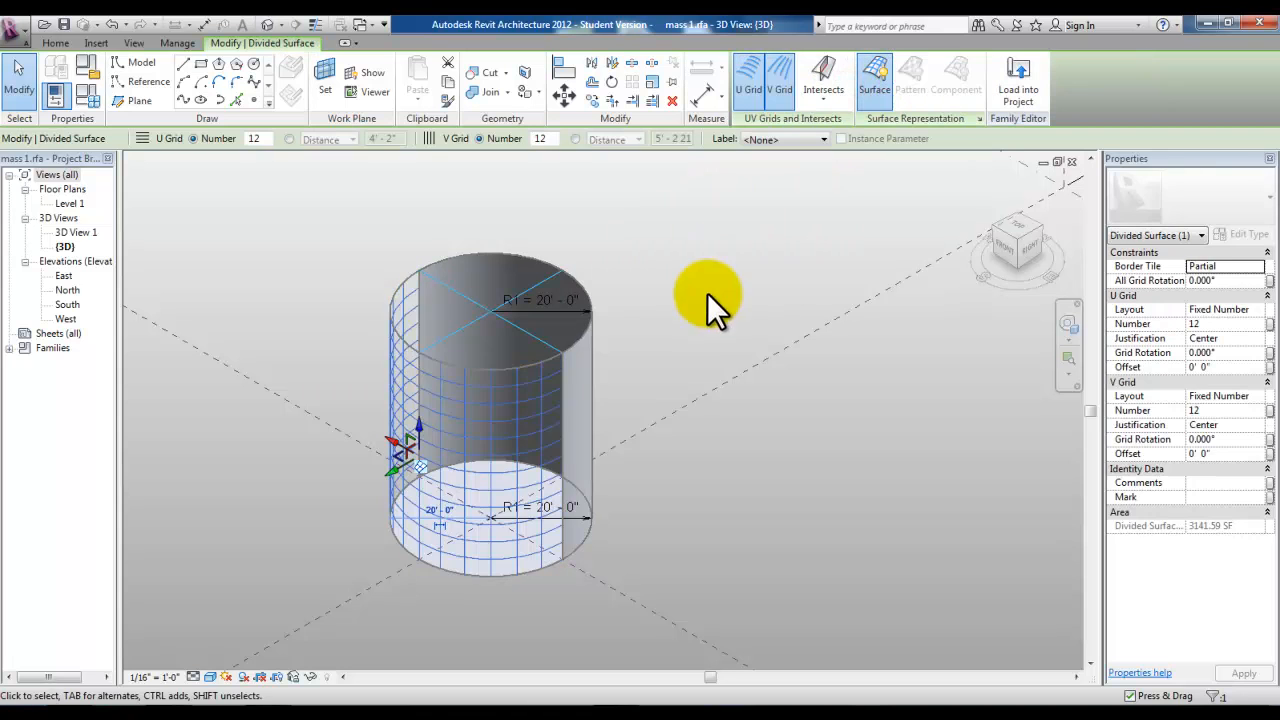
double_click(258, 138)
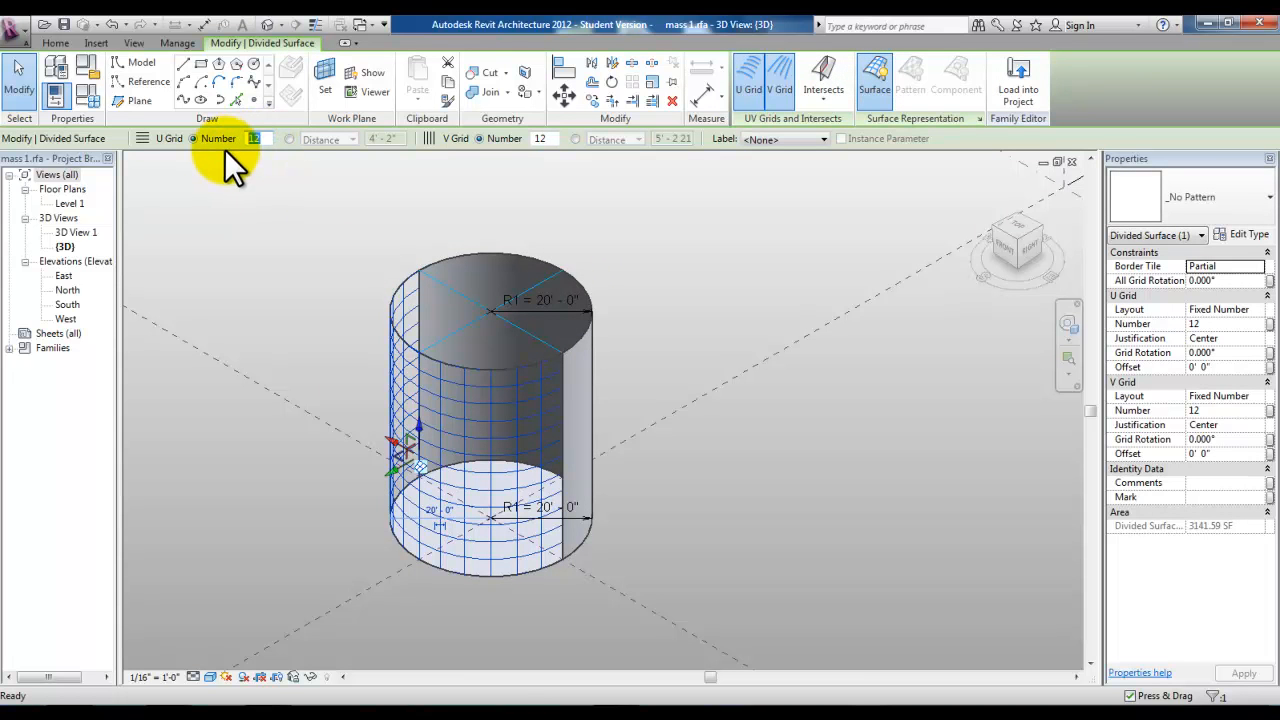
text(8)
key(Return)
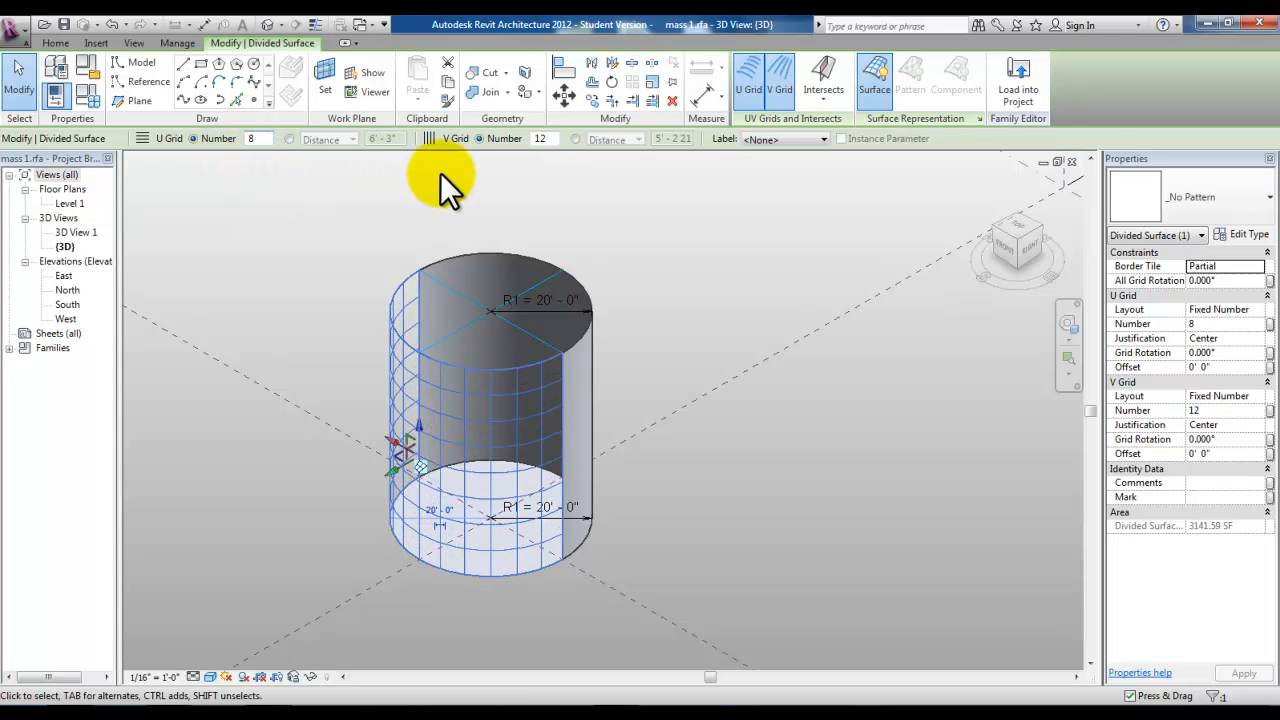
double_click(548, 140)
text(4)
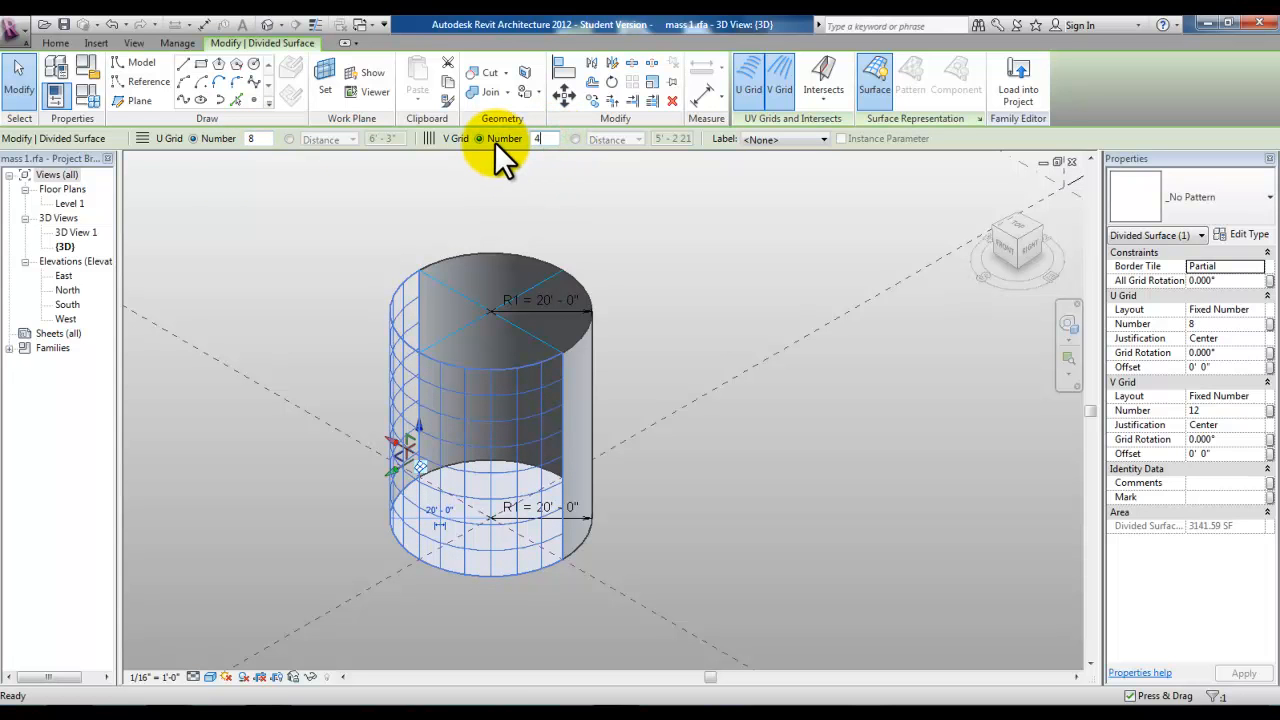
key(Return)
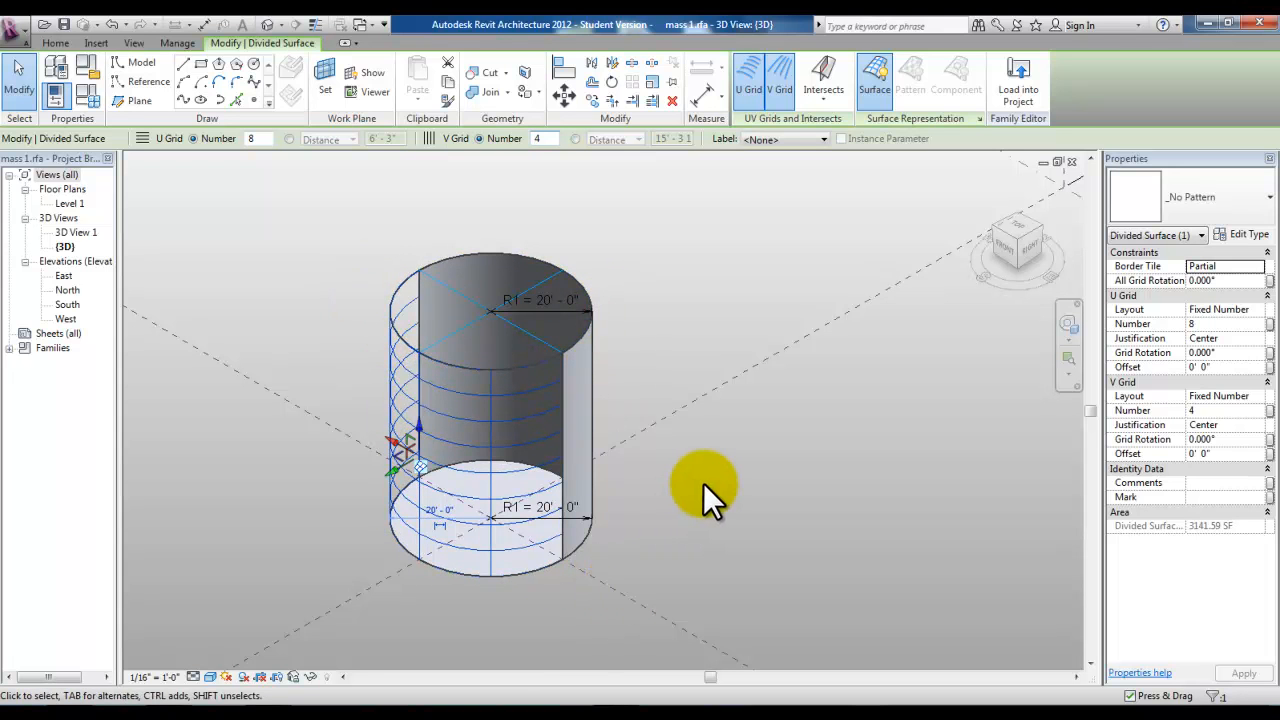
click(684, 302)
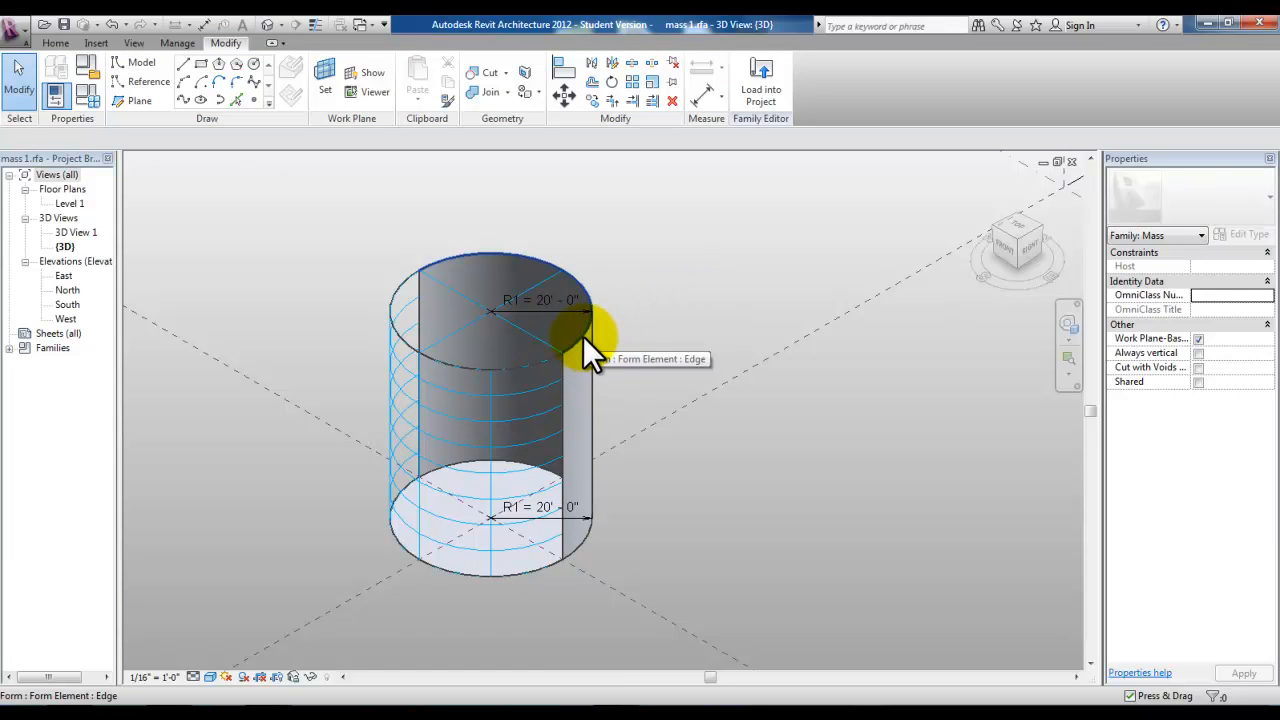
Divide the rear half of the cylinder's side surface with a U grid number of 8 and a V grid number of 5
key(Tab)
key(Tab)
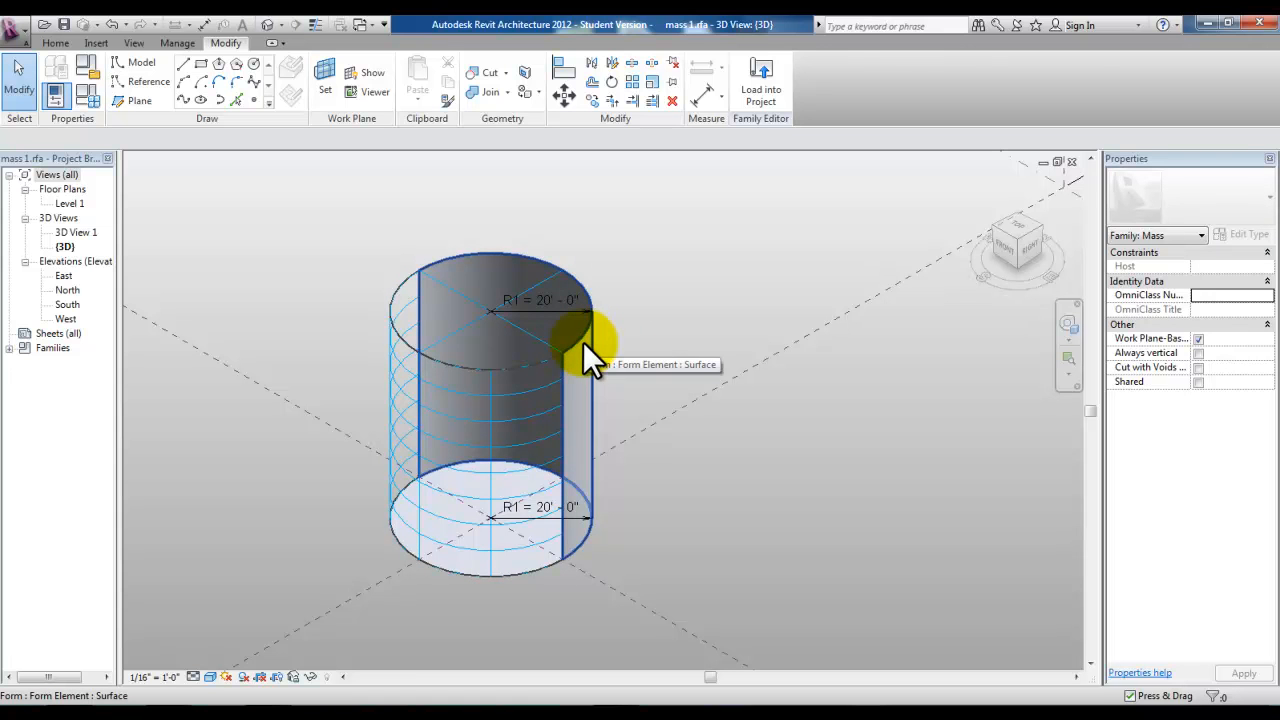
click(583, 342)
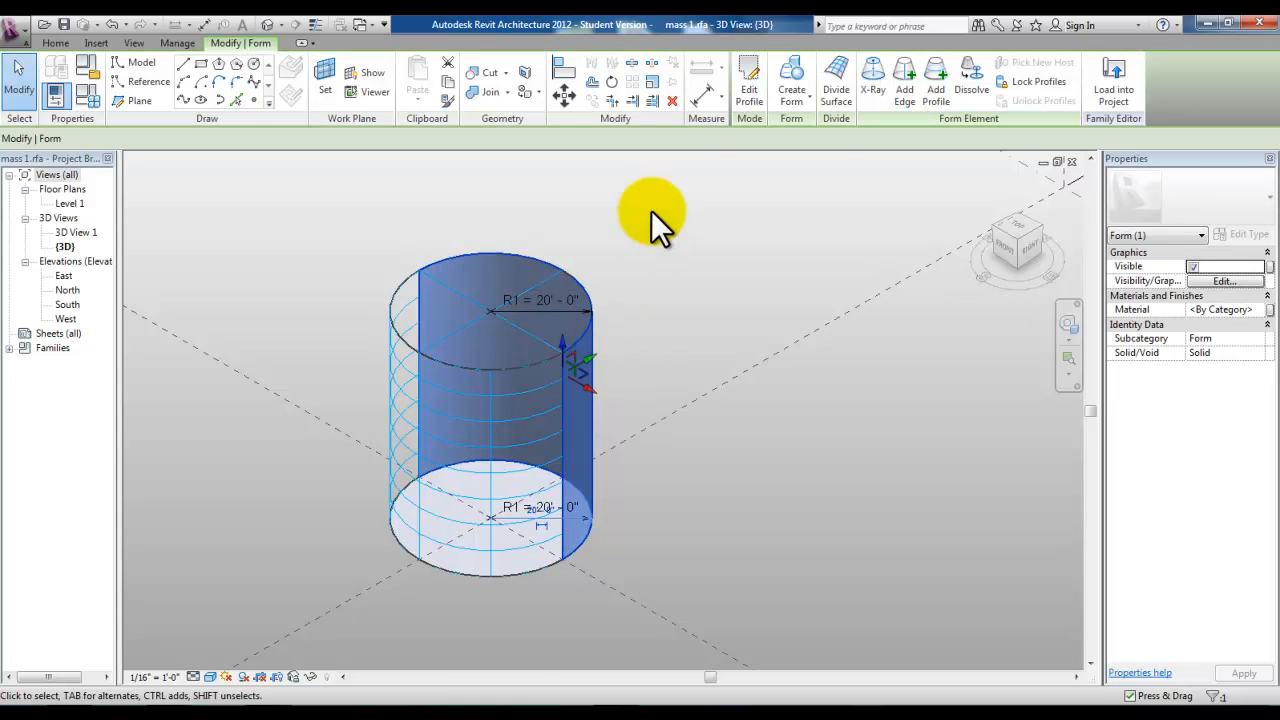
click(836, 96)
double_click(254, 140)
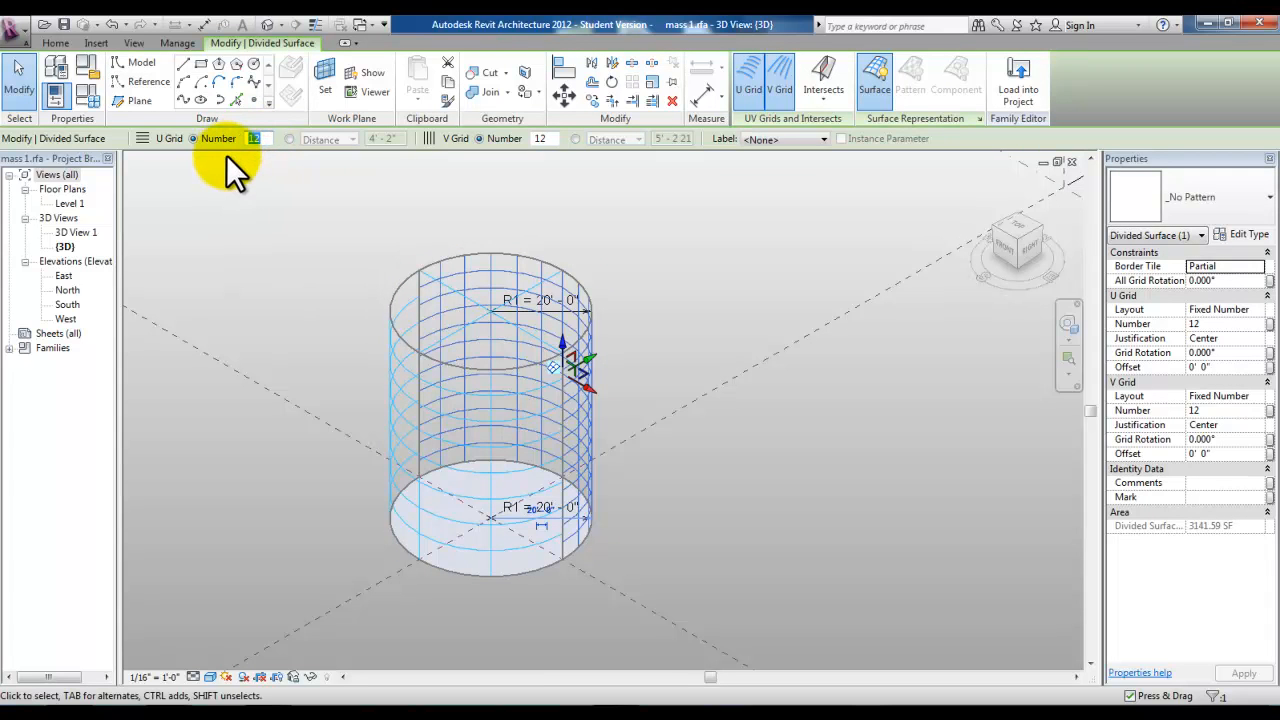
text(8)
key(Return)
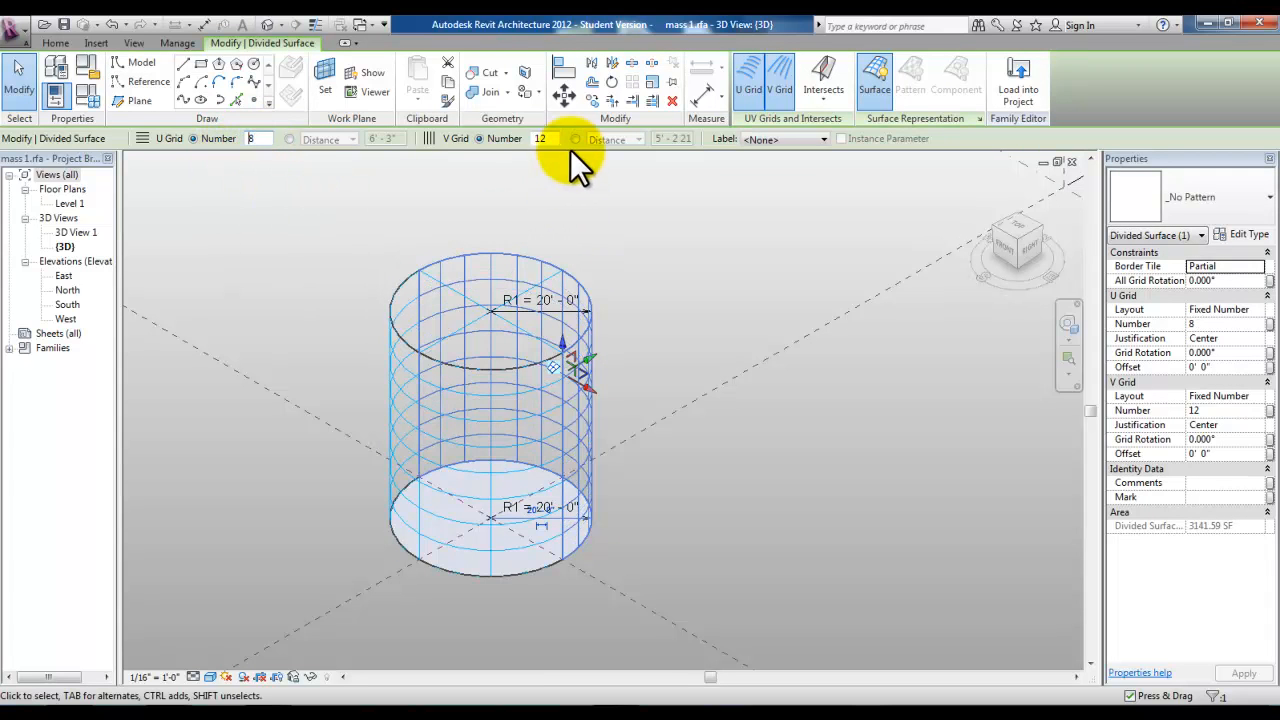
double_click(545, 138)
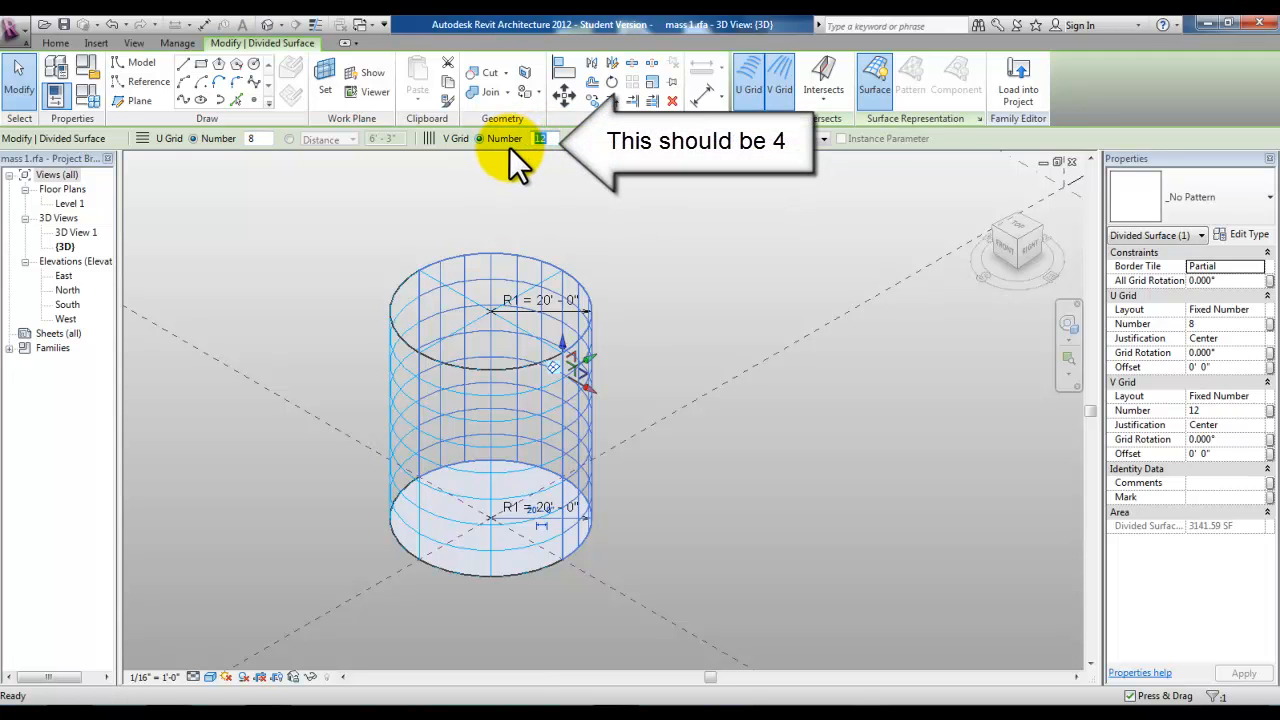
text(8)
key(Return)
click(641, 299)
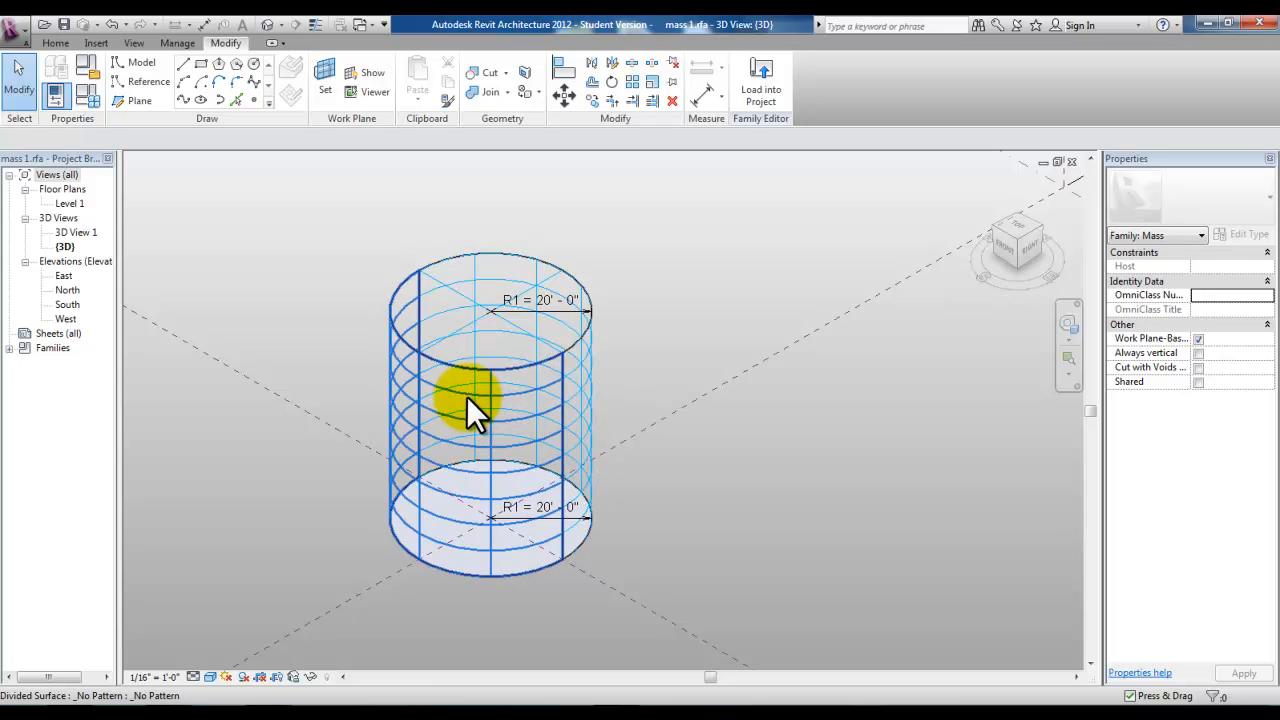
Turn on node display in the surface representation of the front divided surface
click(448, 457)
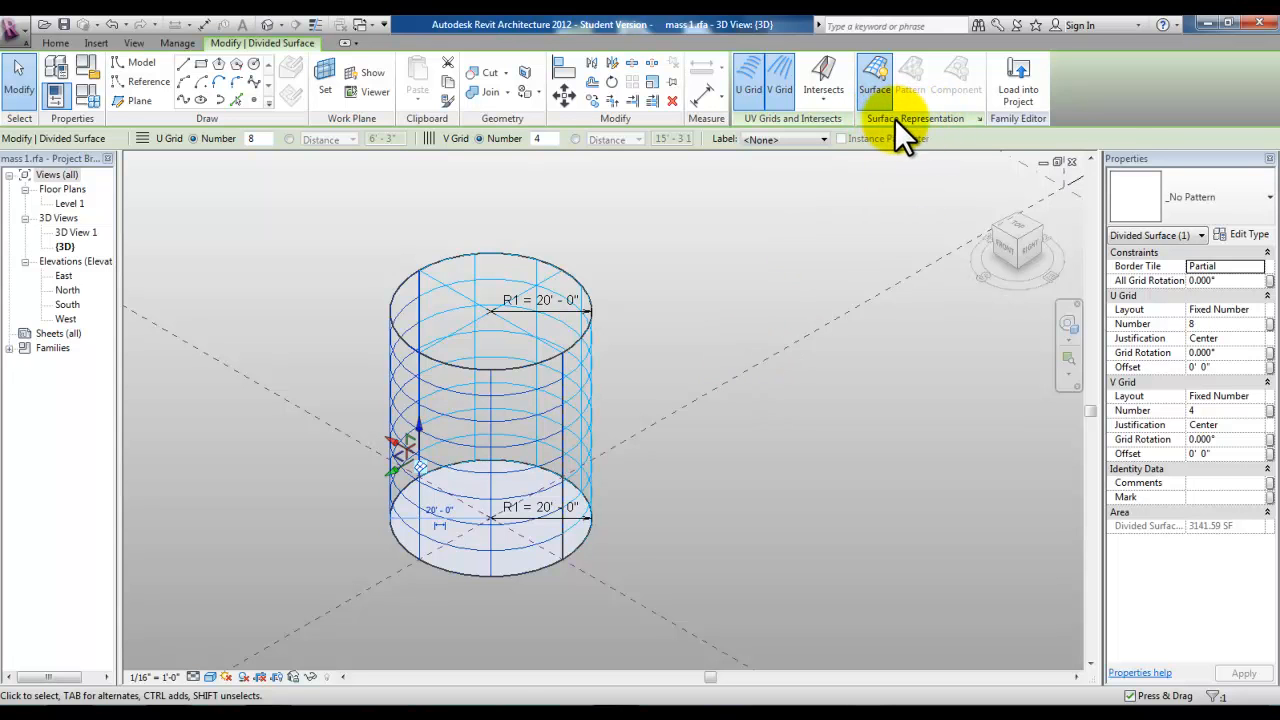
click(980, 119)
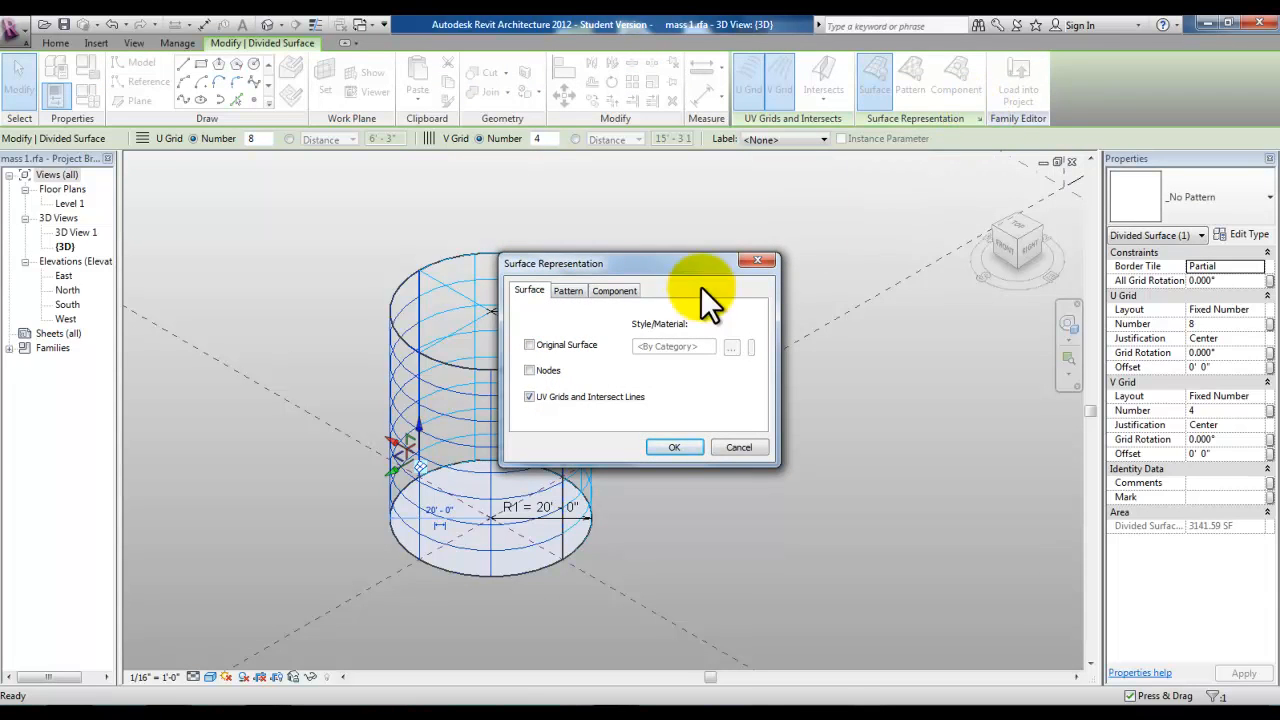
click(529, 370)
click(668, 449)
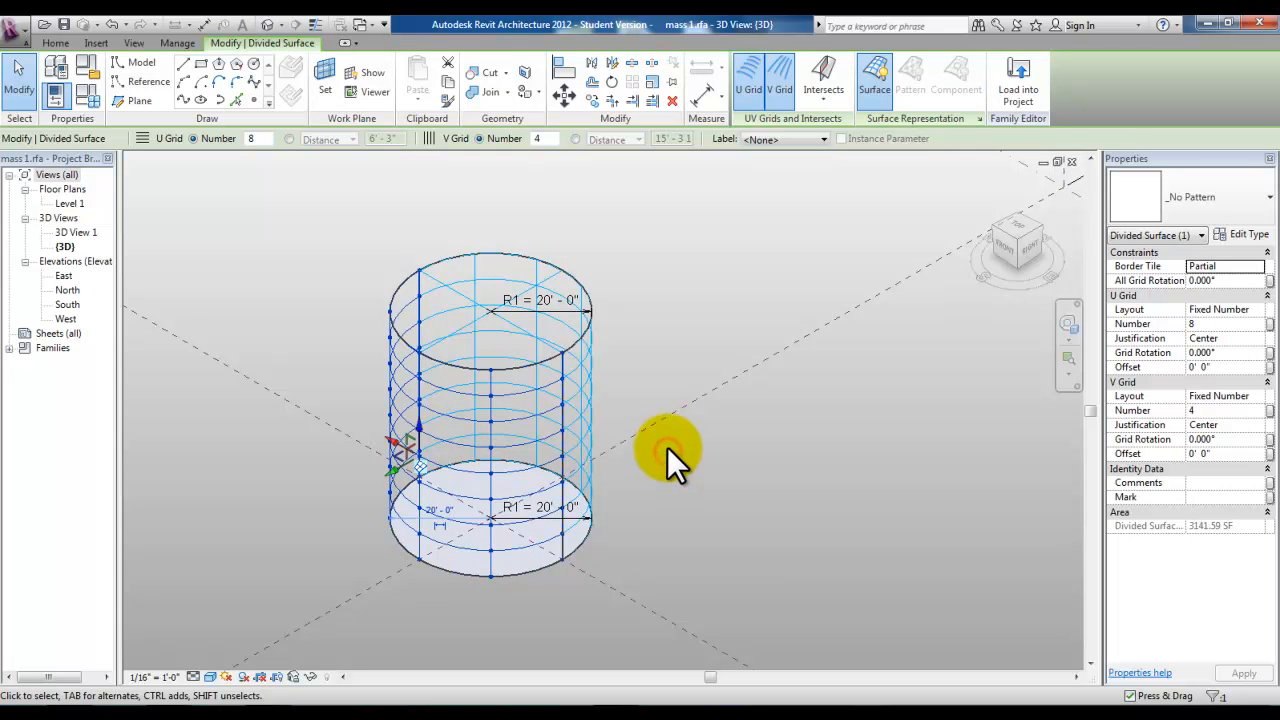
click(601, 391)
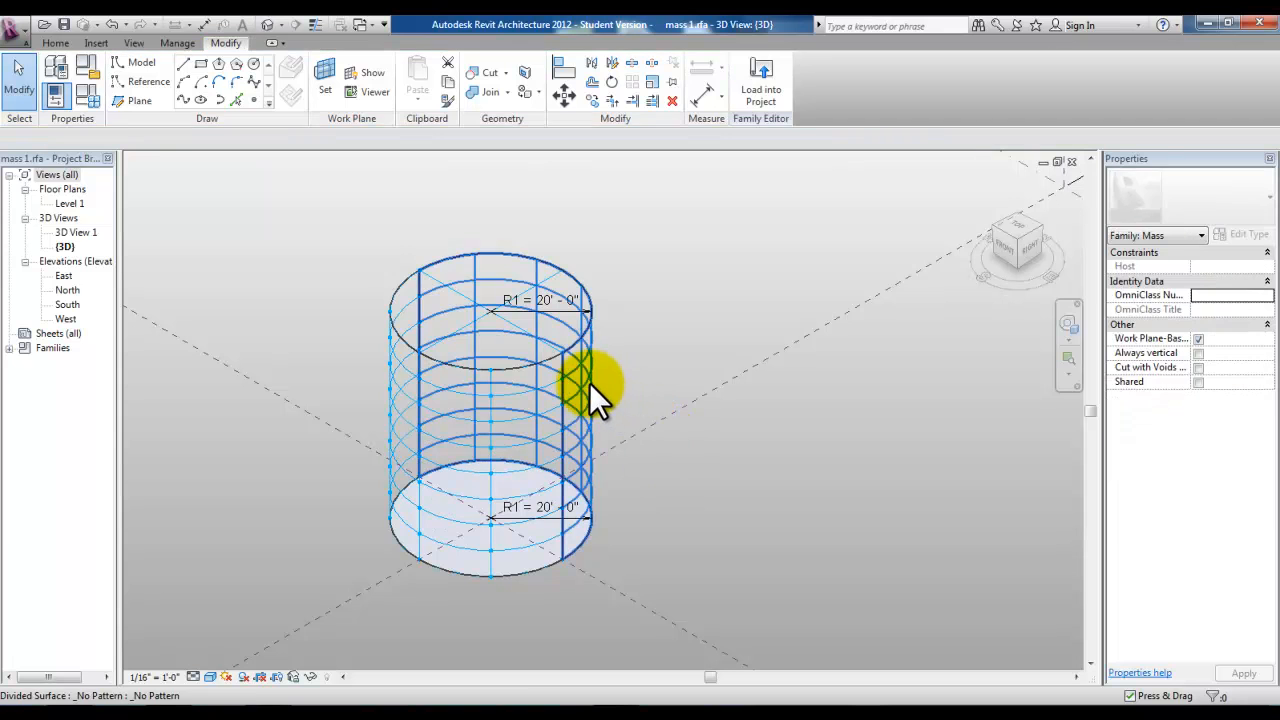
Turn on node display in the surface representation of the rear divided surface
click(589, 382)
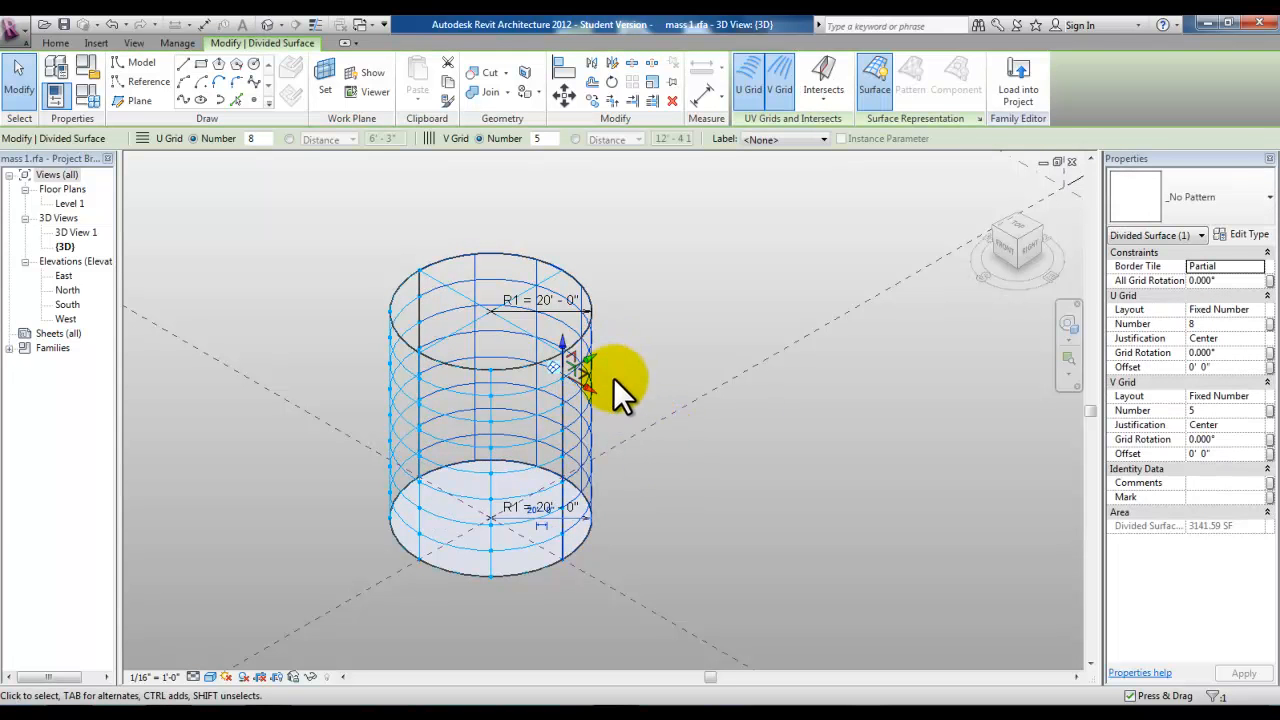
click(979, 118)
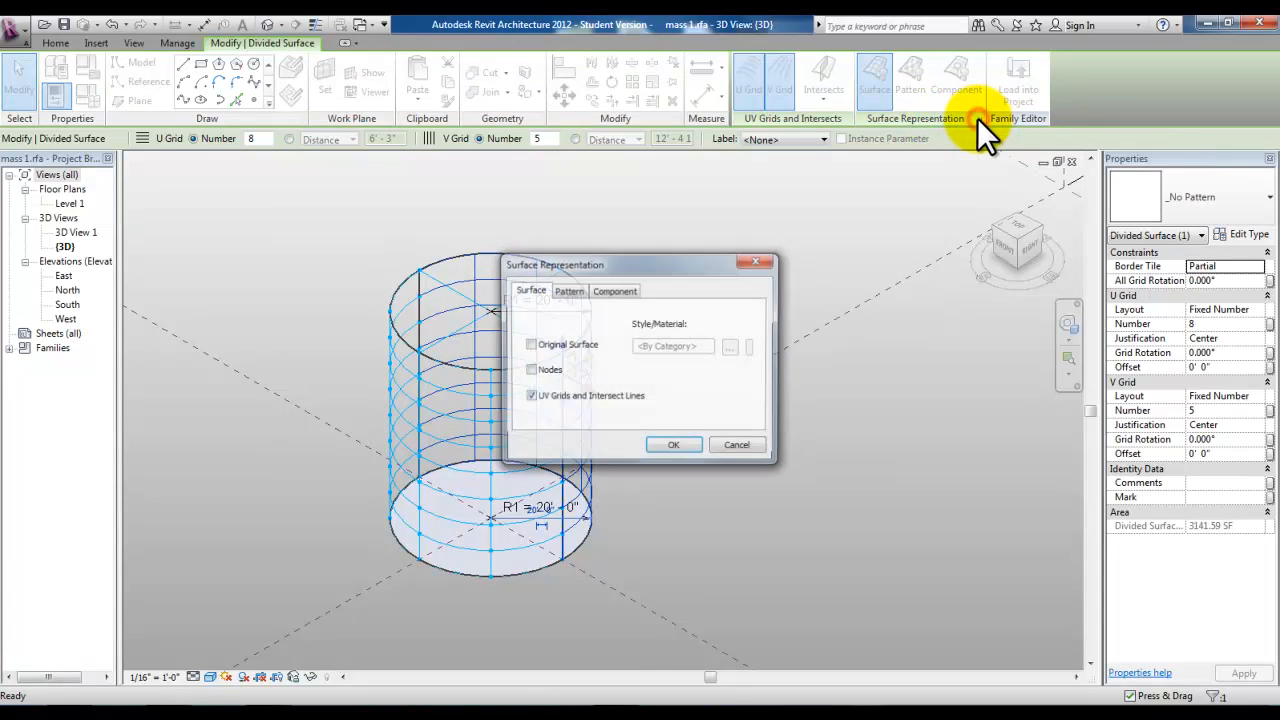
click(529, 370)
click(671, 445)
key(Escape)
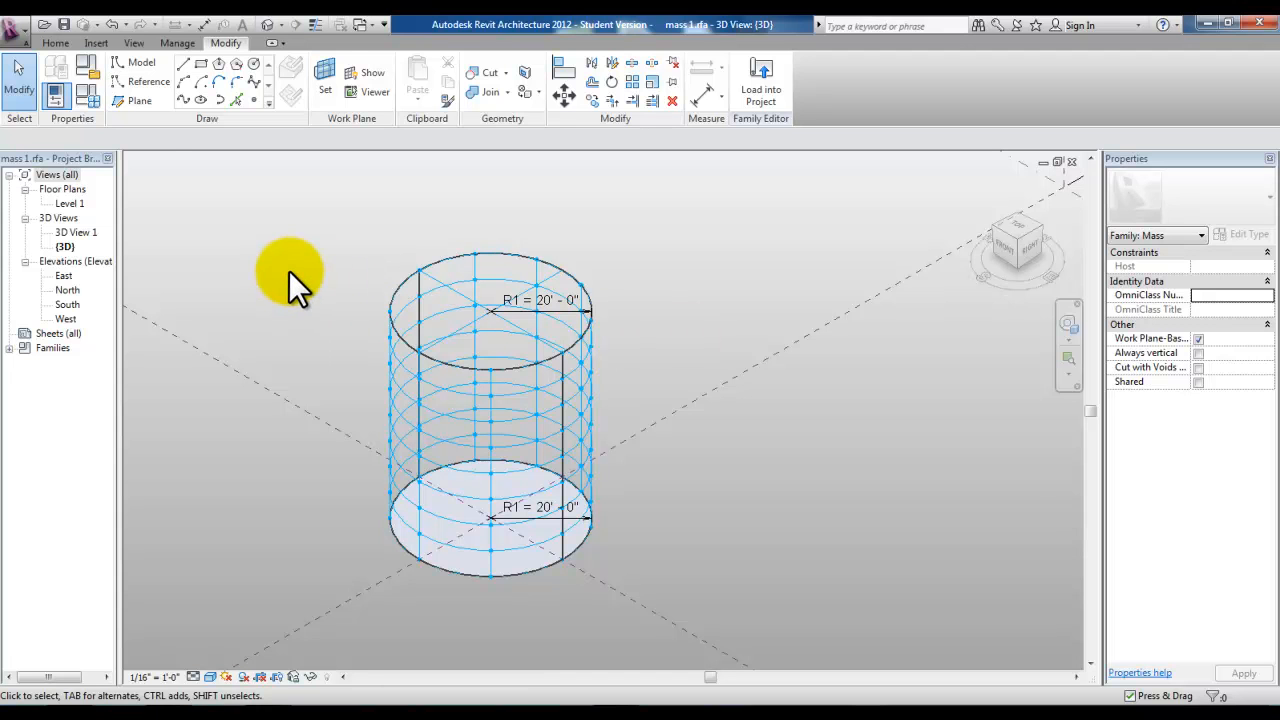
Create a new family from the Generic Model Adaptive.rft template
click(21, 34)
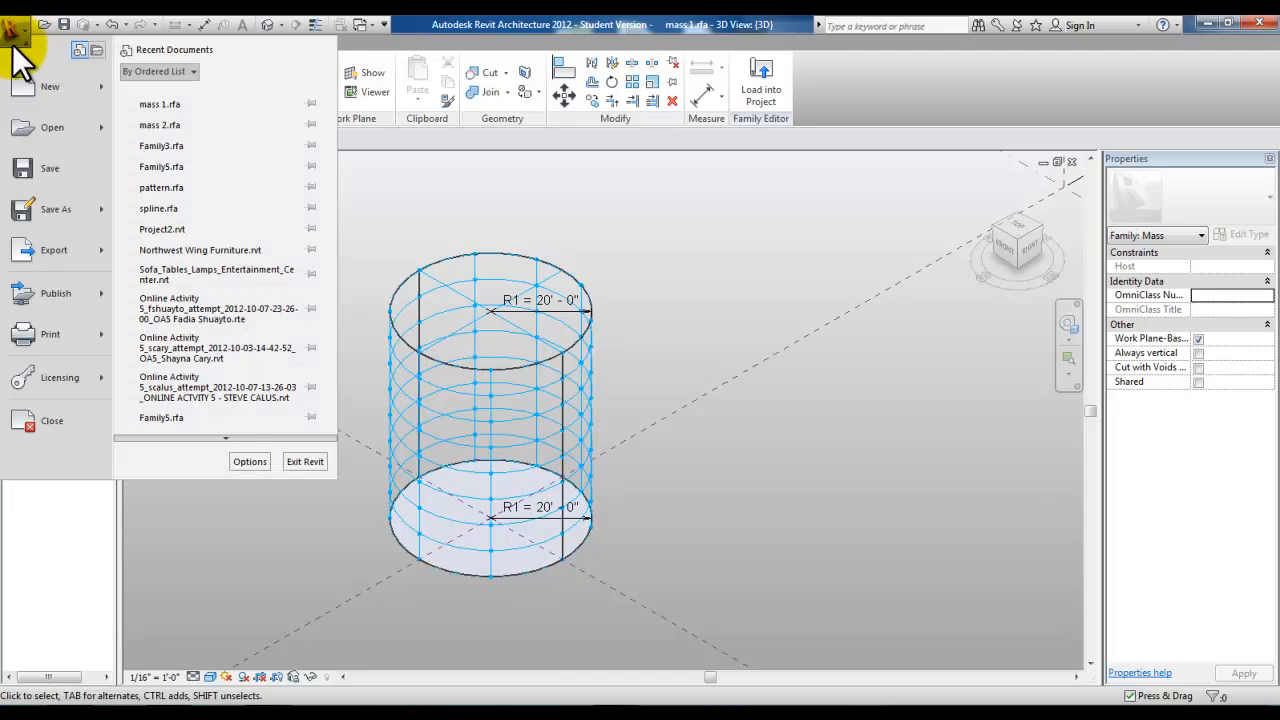
mouse_move(35, 92)
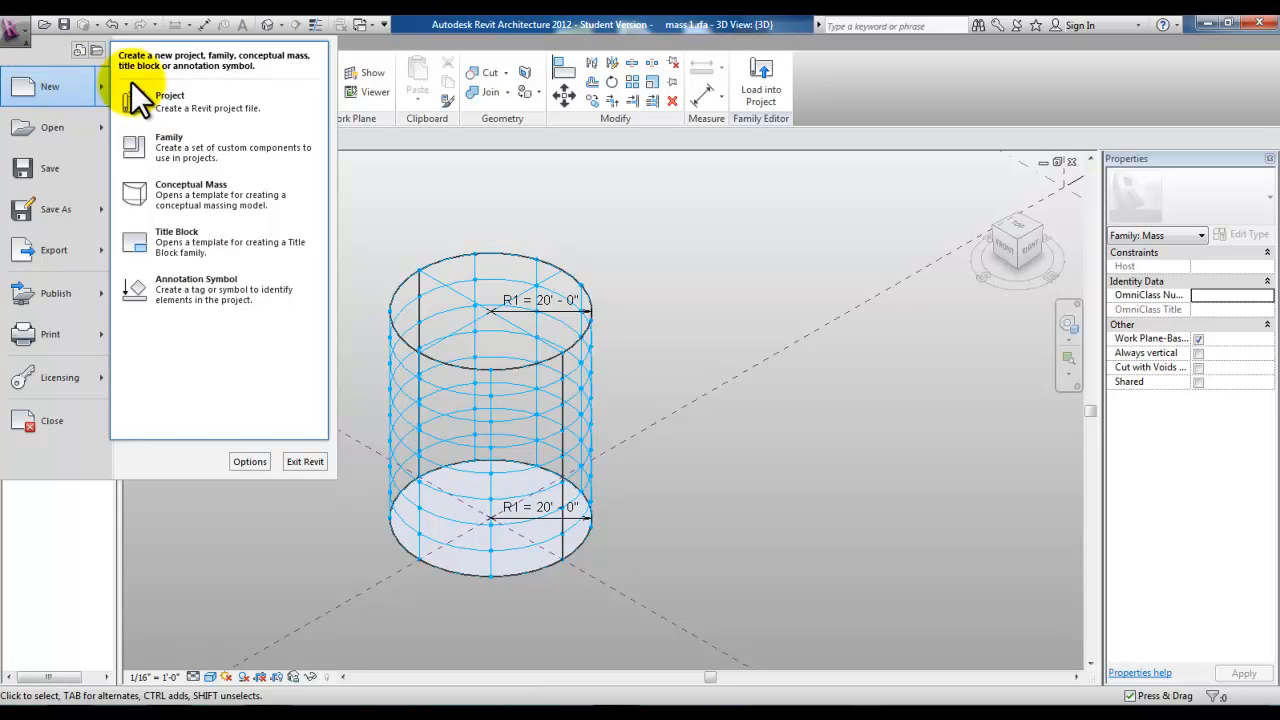
click(185, 150)
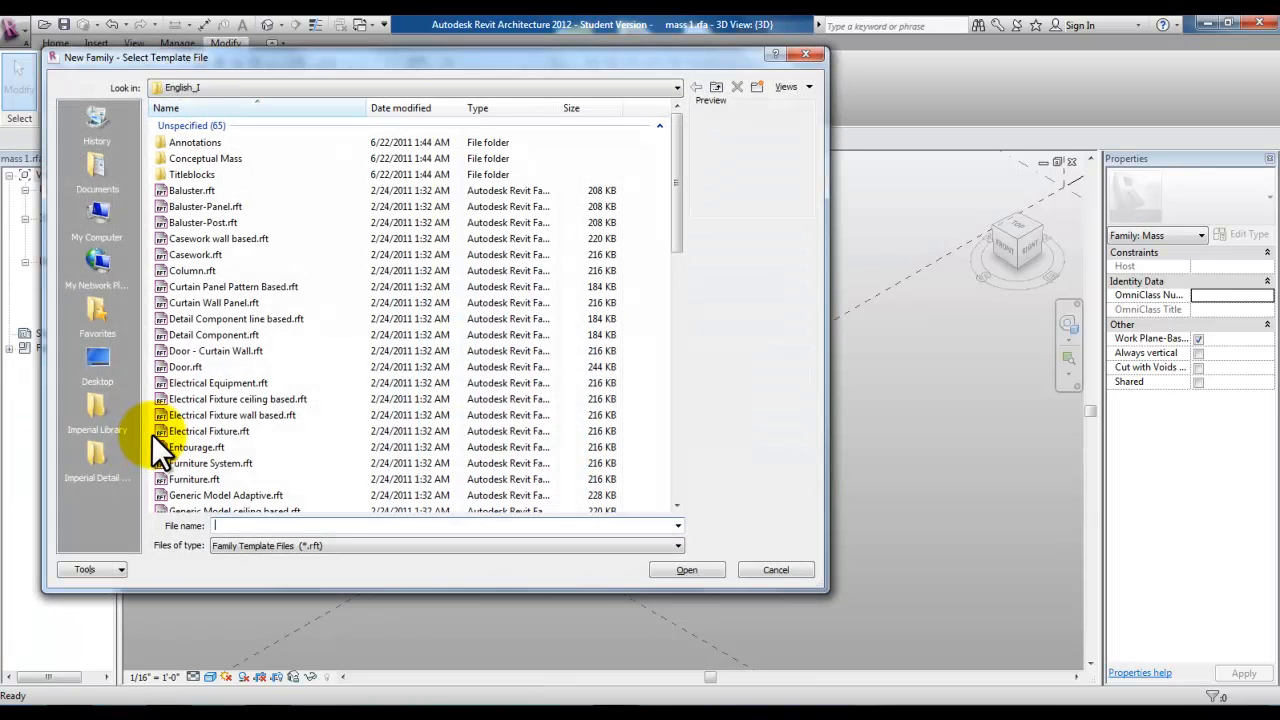
drag(679, 225, 665, 322)
click(226, 221)
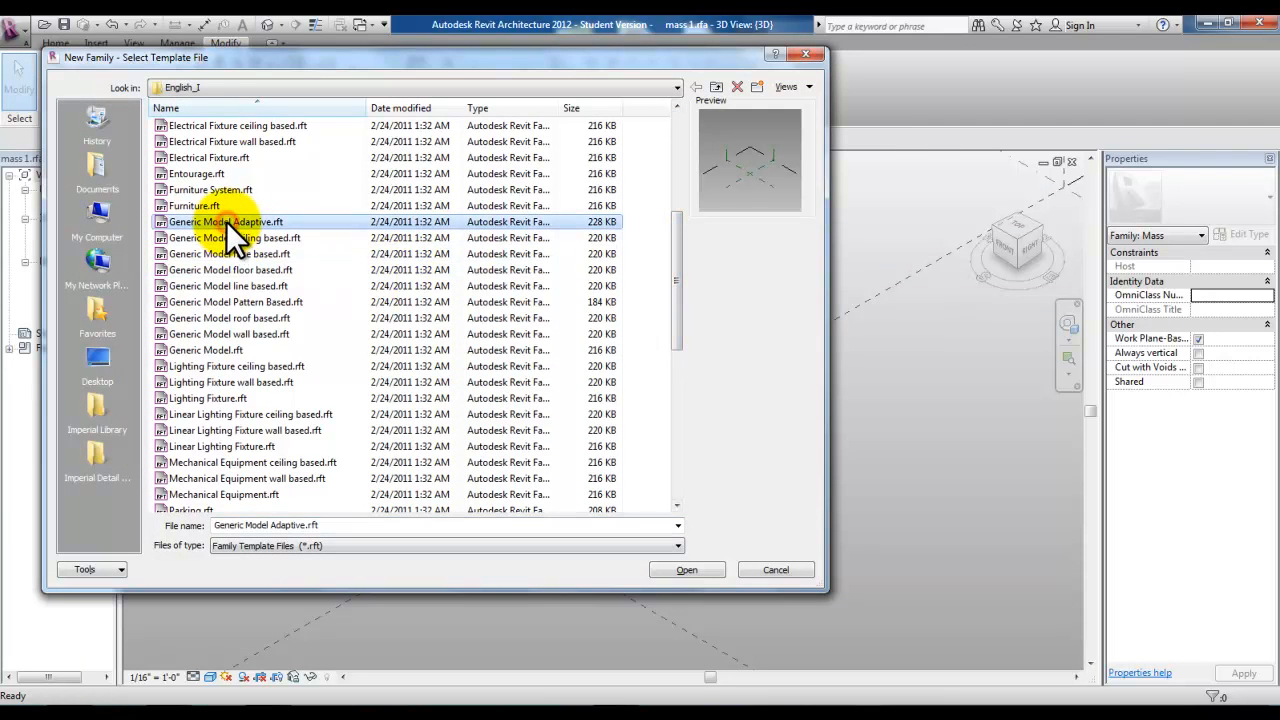
double_click(245, 222)
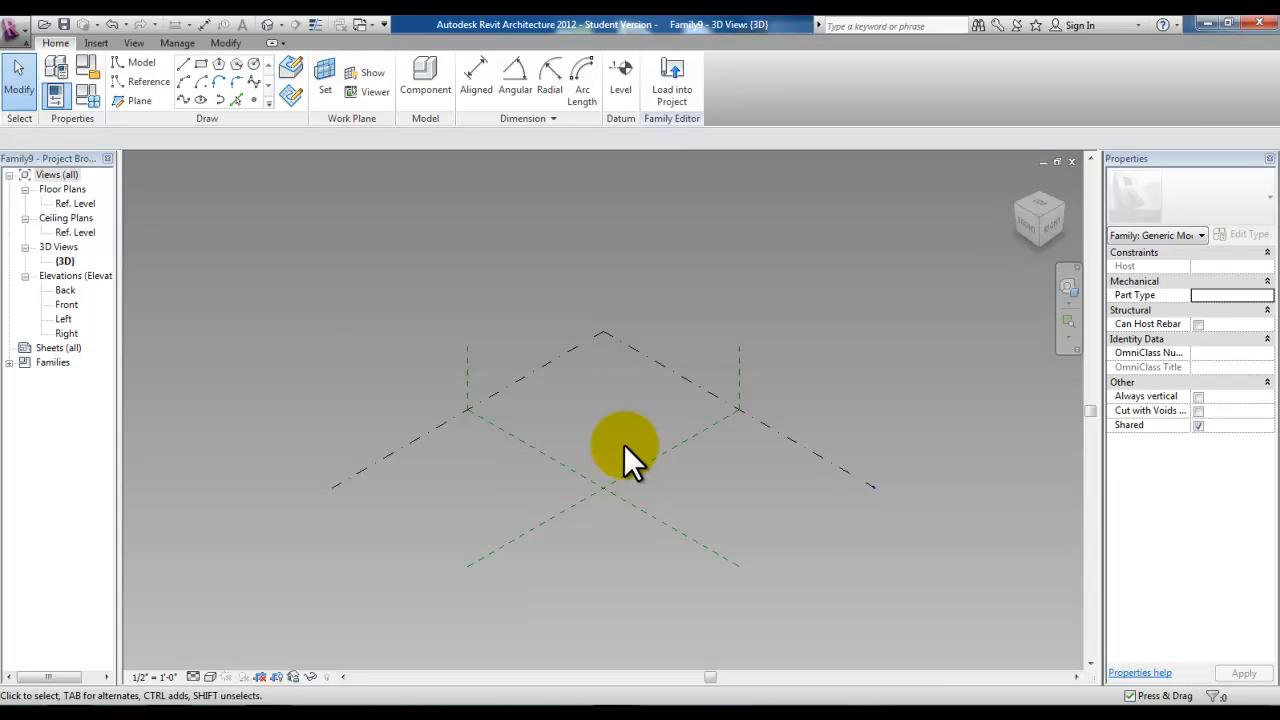
Place nine reference points in a curved row on the Ref. Level plane, passing near the intersection of the reference planes
middle_drag(624, 444, 506, 358)
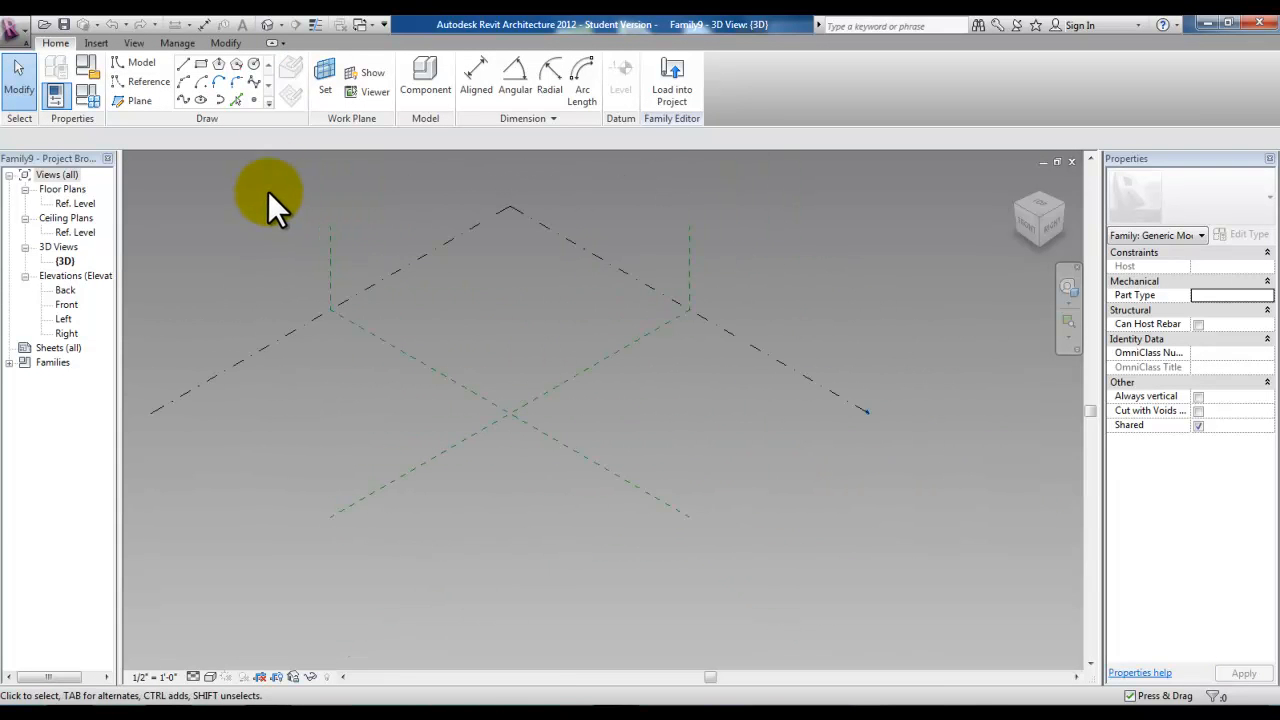
click(253, 101)
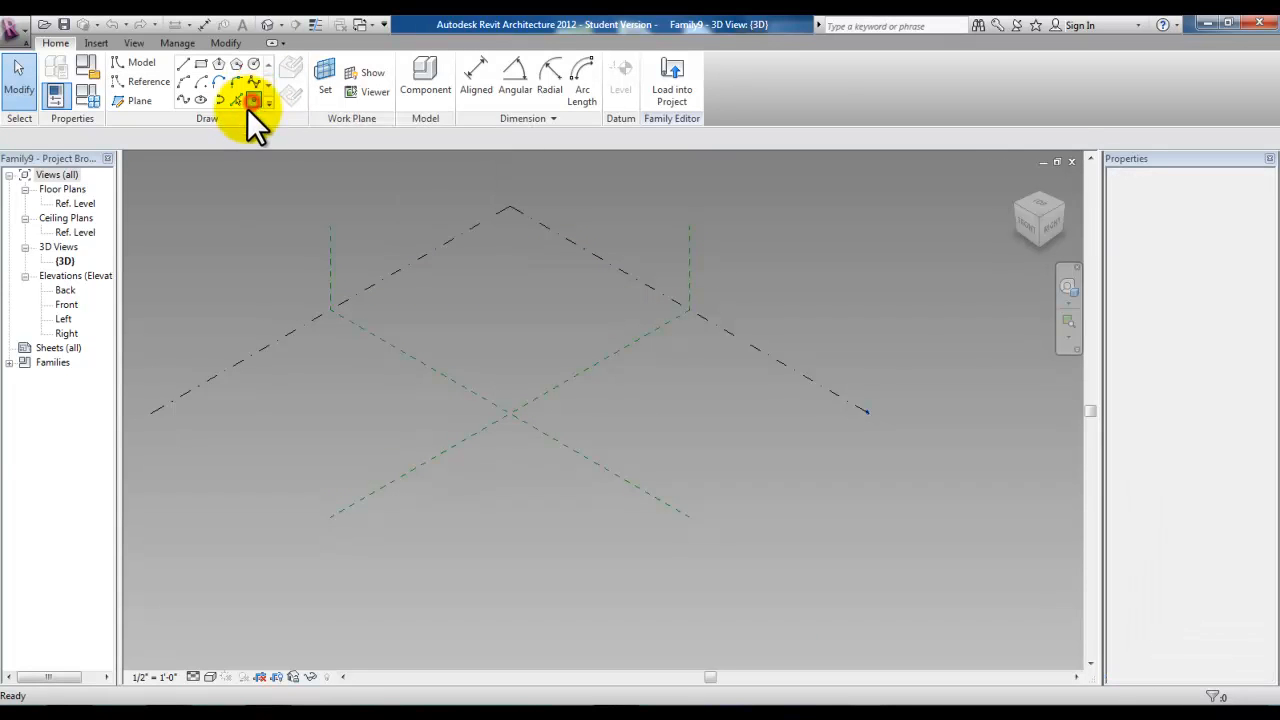
click(279, 457)
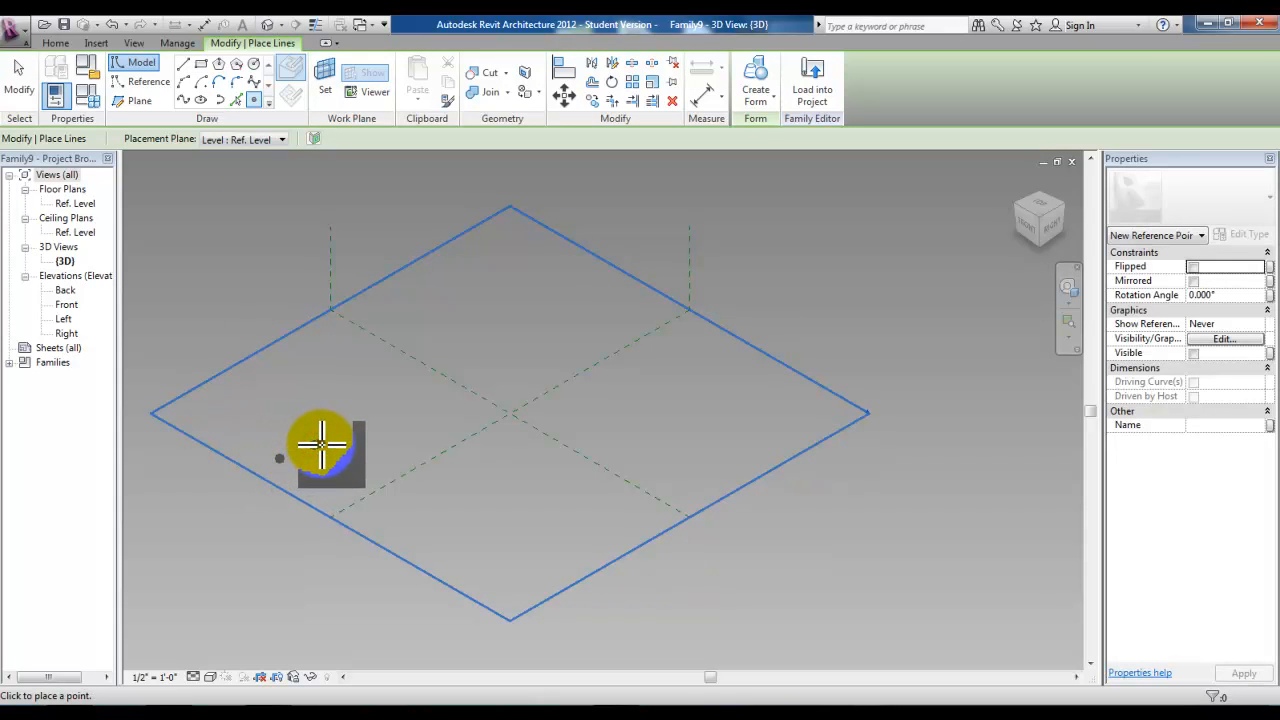
click(313, 444)
click(351, 438)
click(393, 436)
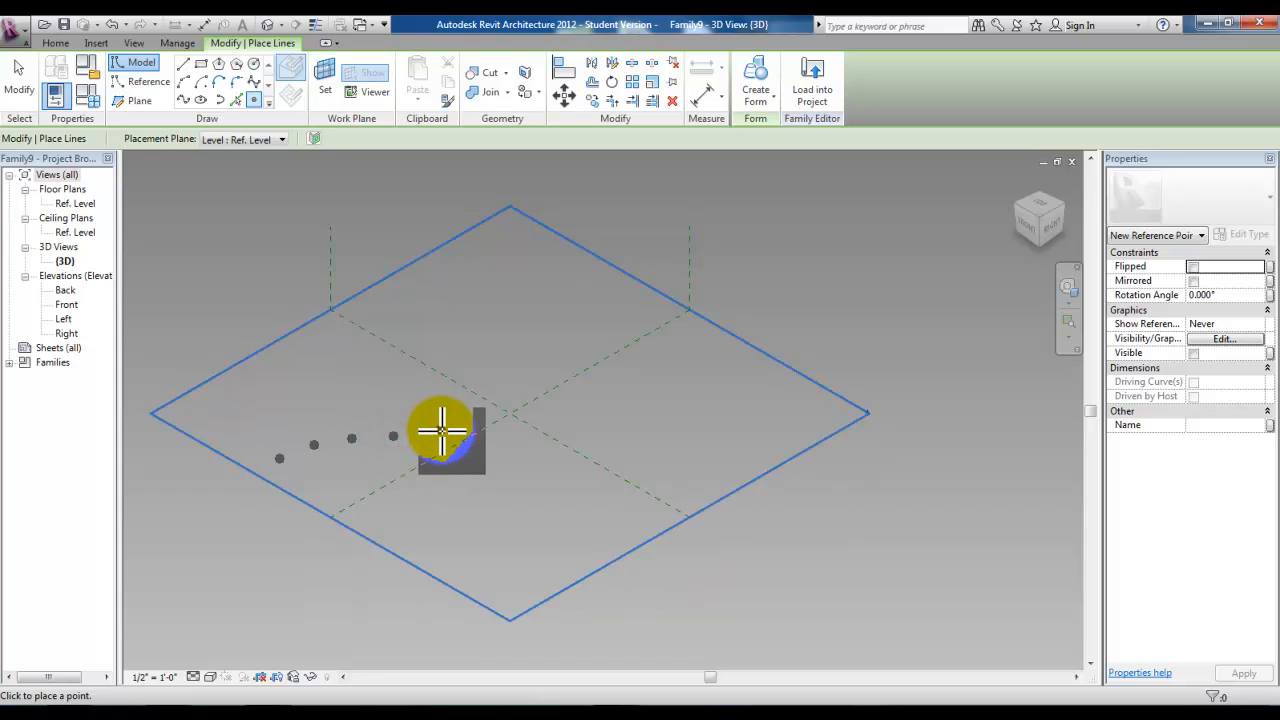
click(441, 430)
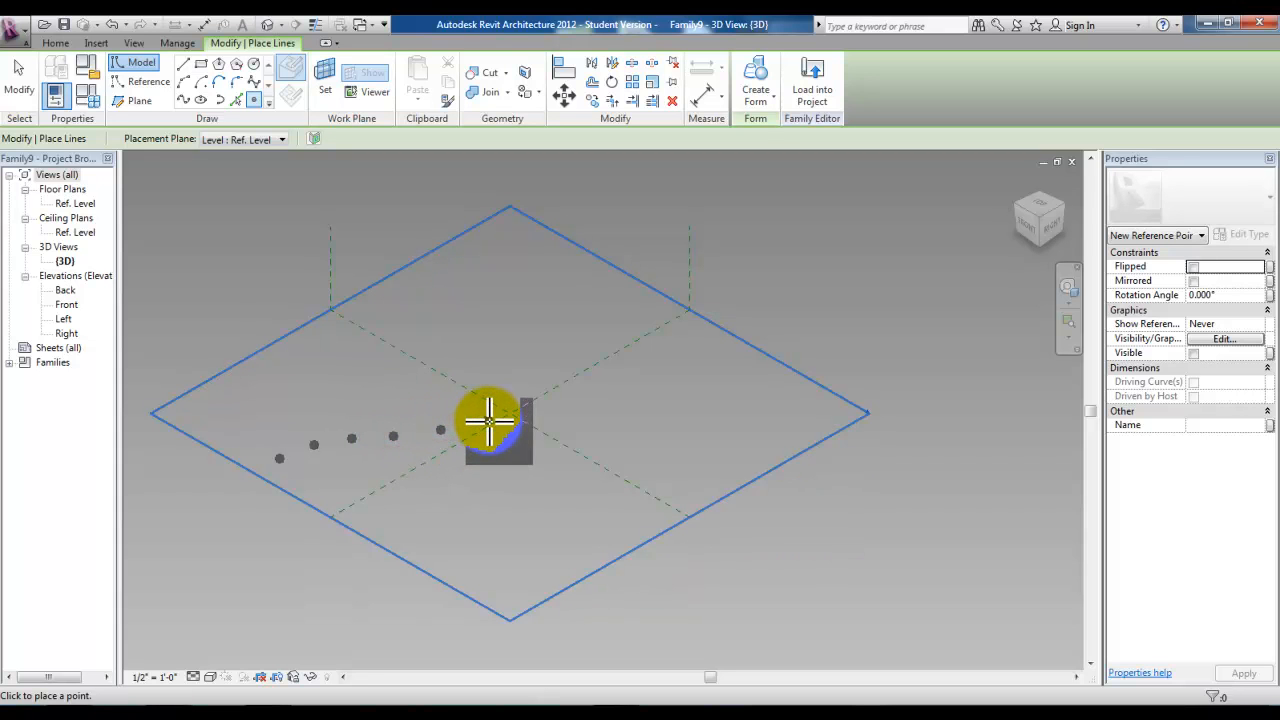
click(488, 420)
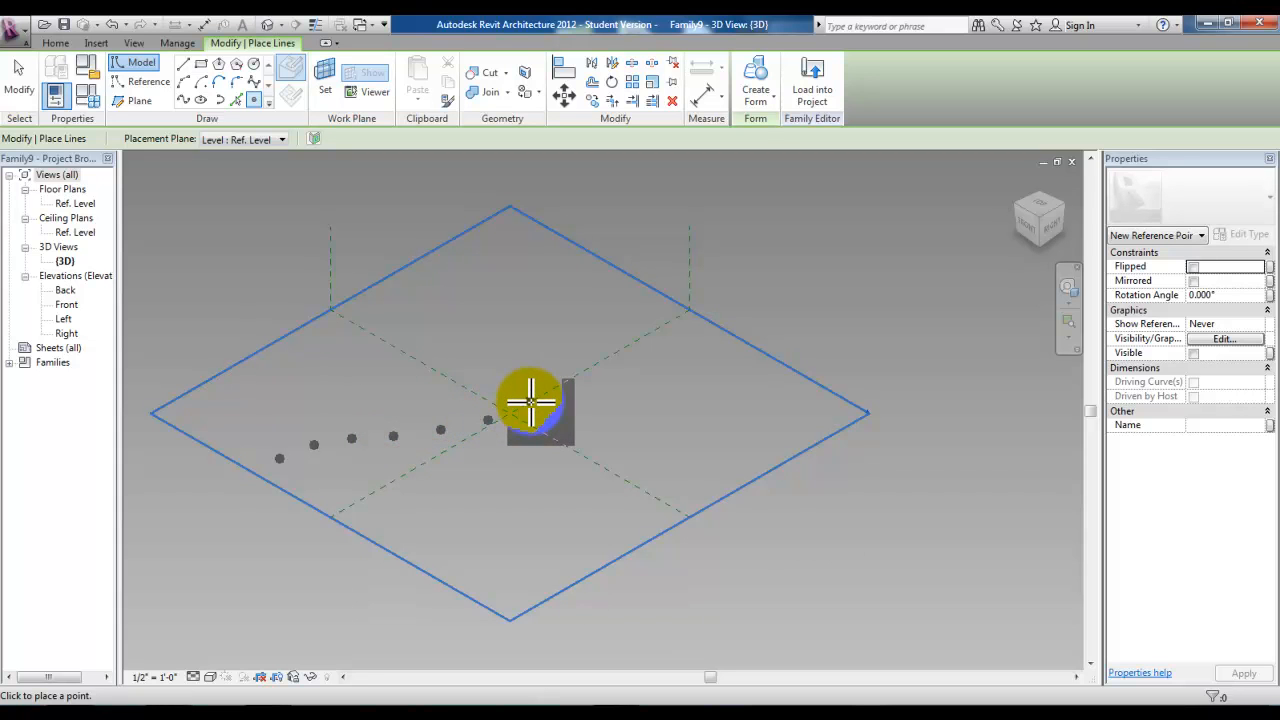
click(533, 402)
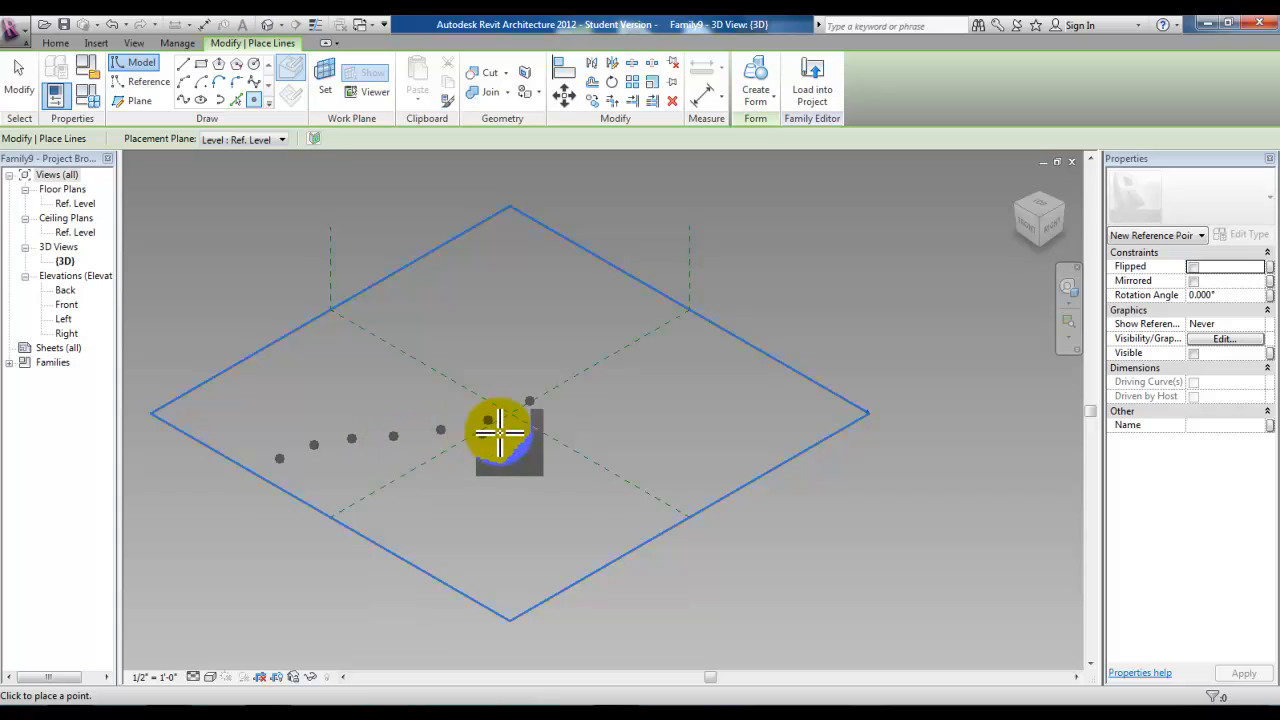
click(562, 375)
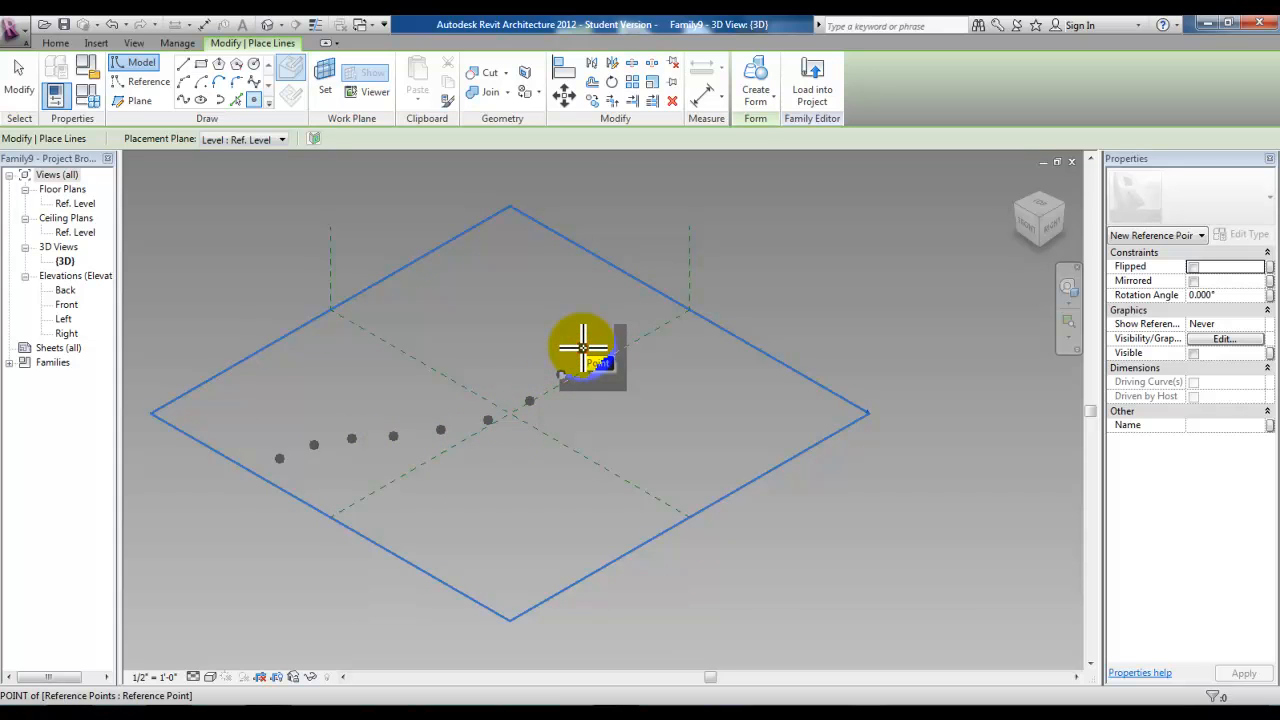
click(582, 330)
key(Escape)
key(Escape)
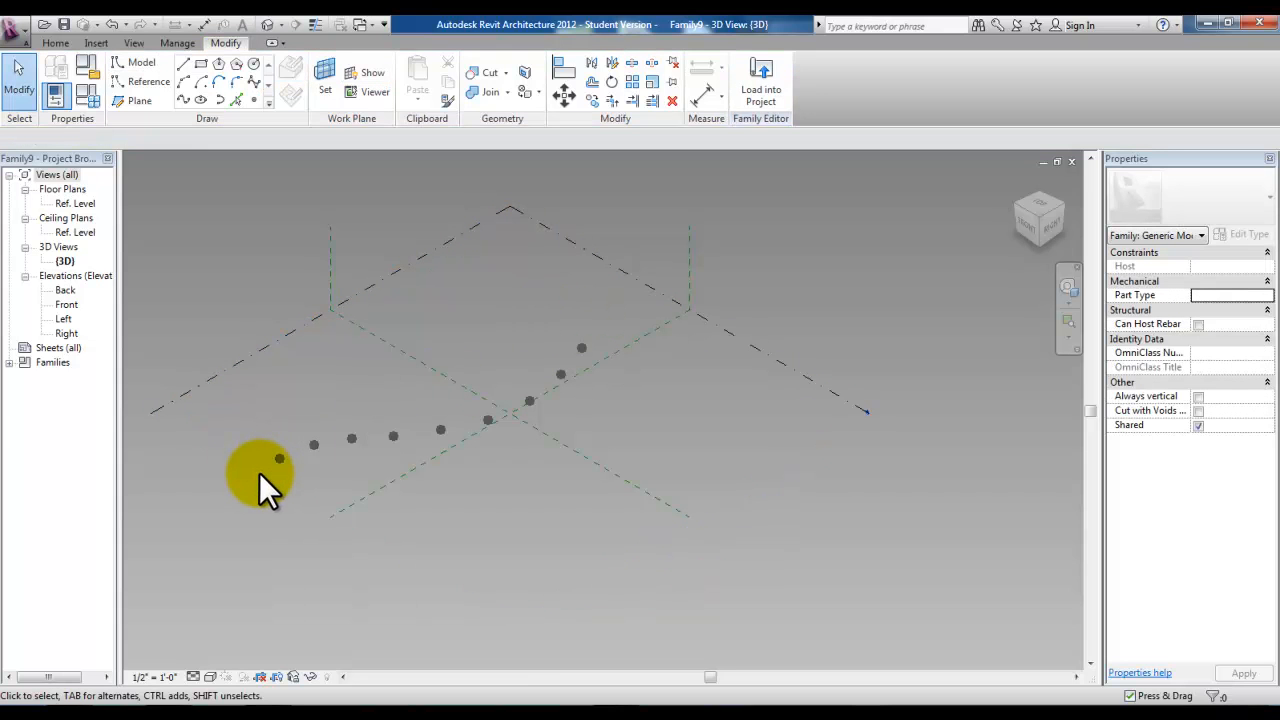
Draw a spline through all nine reference points
drag(256, 490, 611, 327)
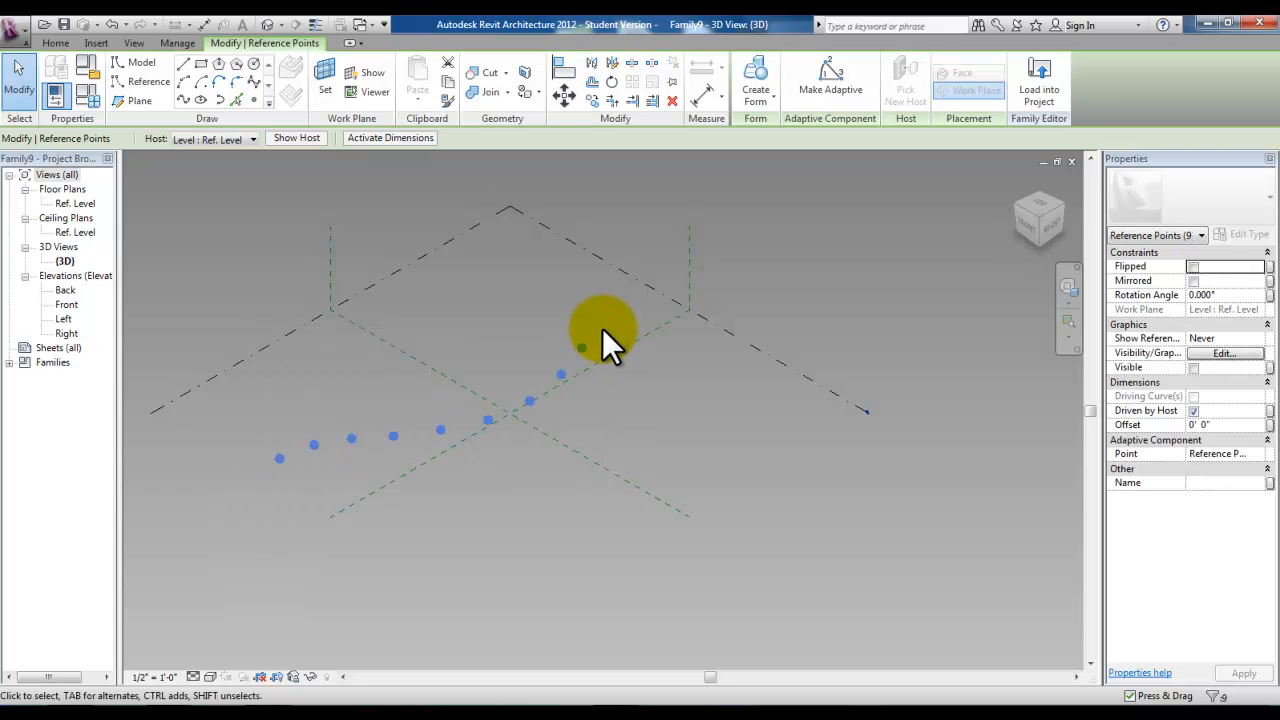
click(184, 97)
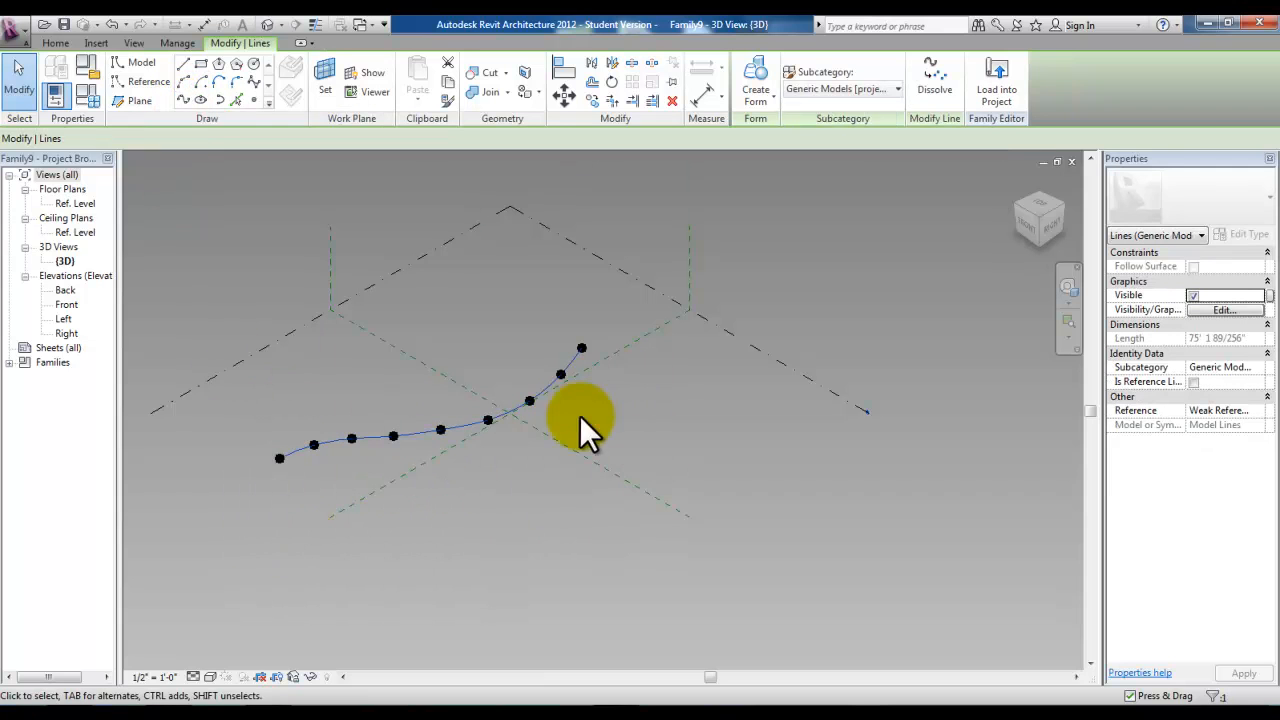
click(262, 476)
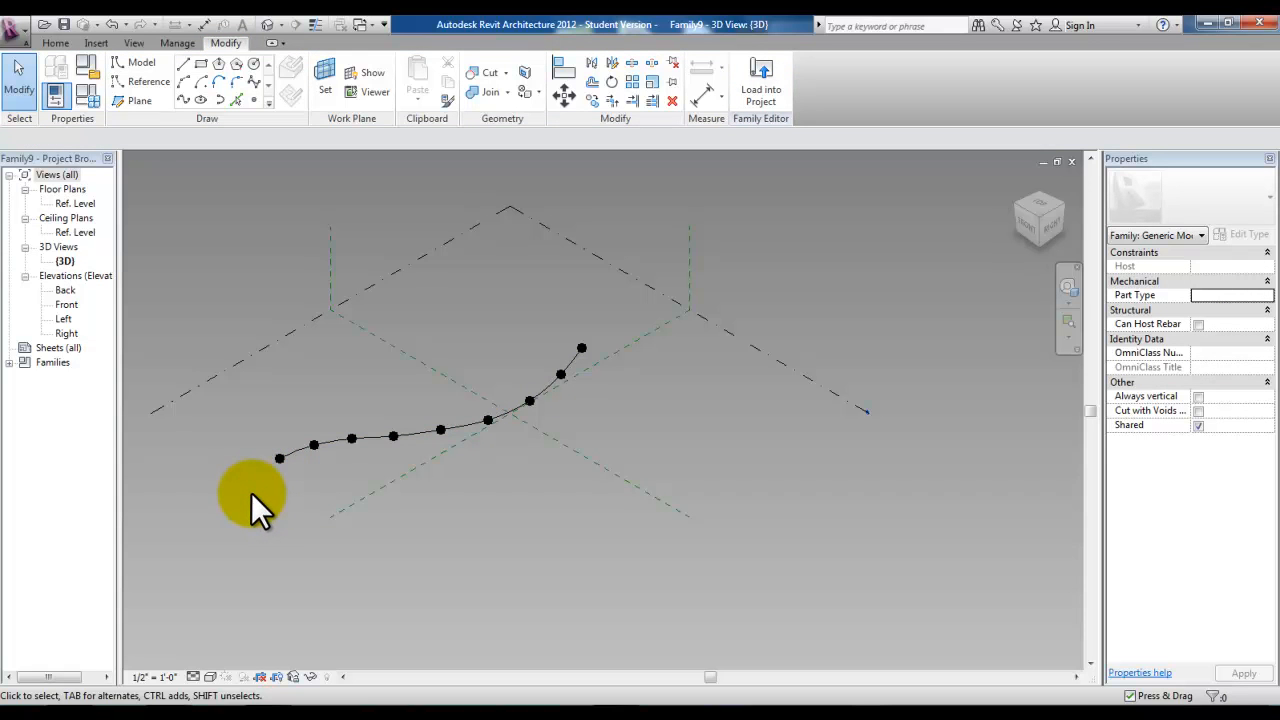
Filter the selection of the curve and its points to Reference Points only and make all nine points adaptive
drag(252, 492, 617, 319)
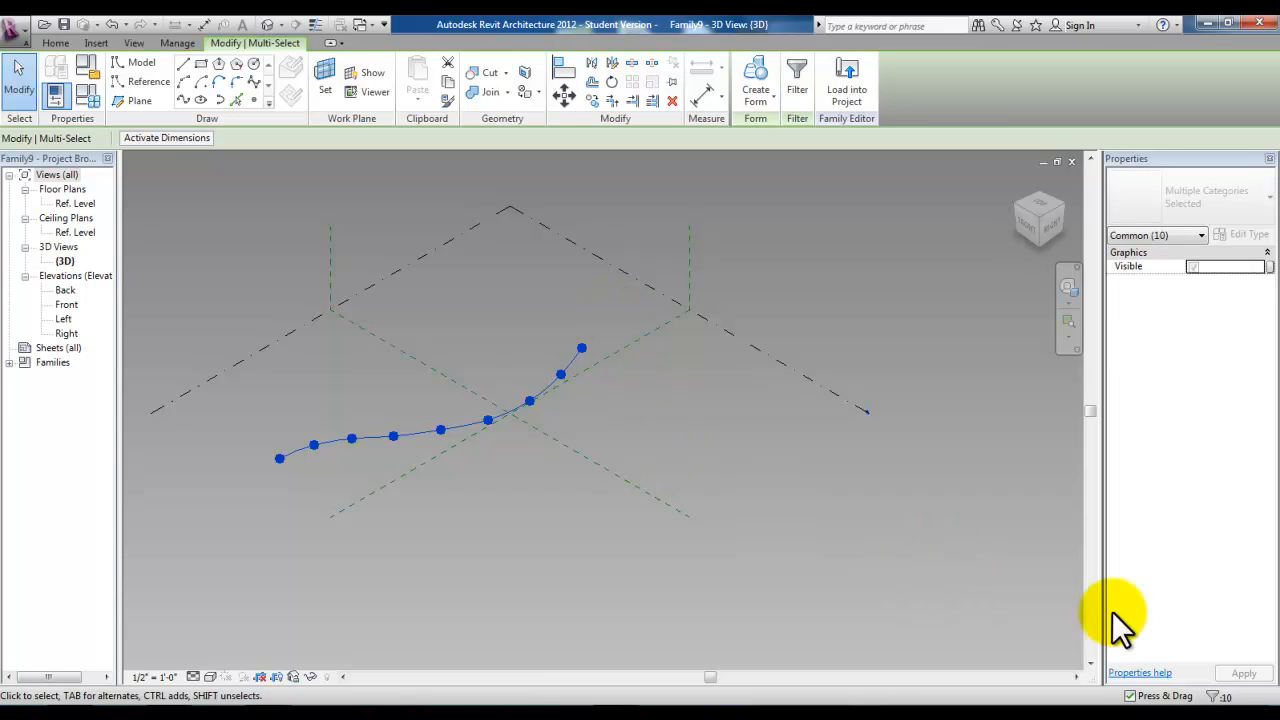
click(1219, 697)
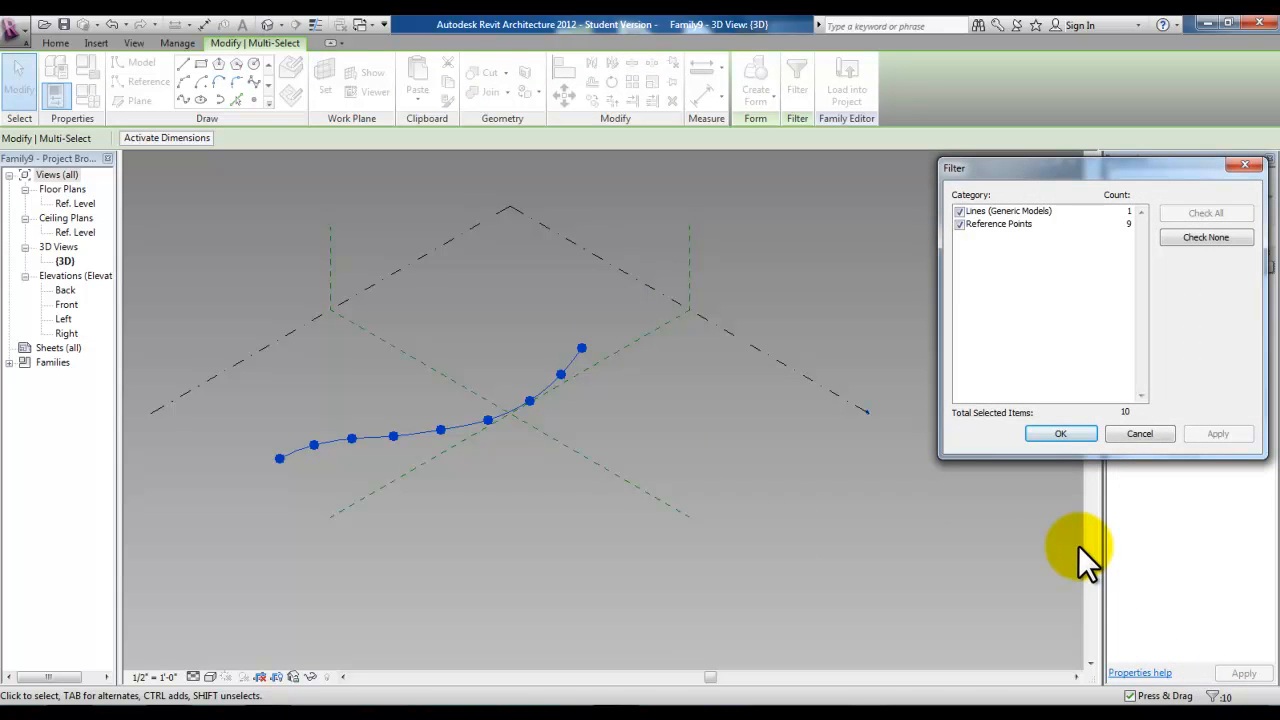
click(960, 211)
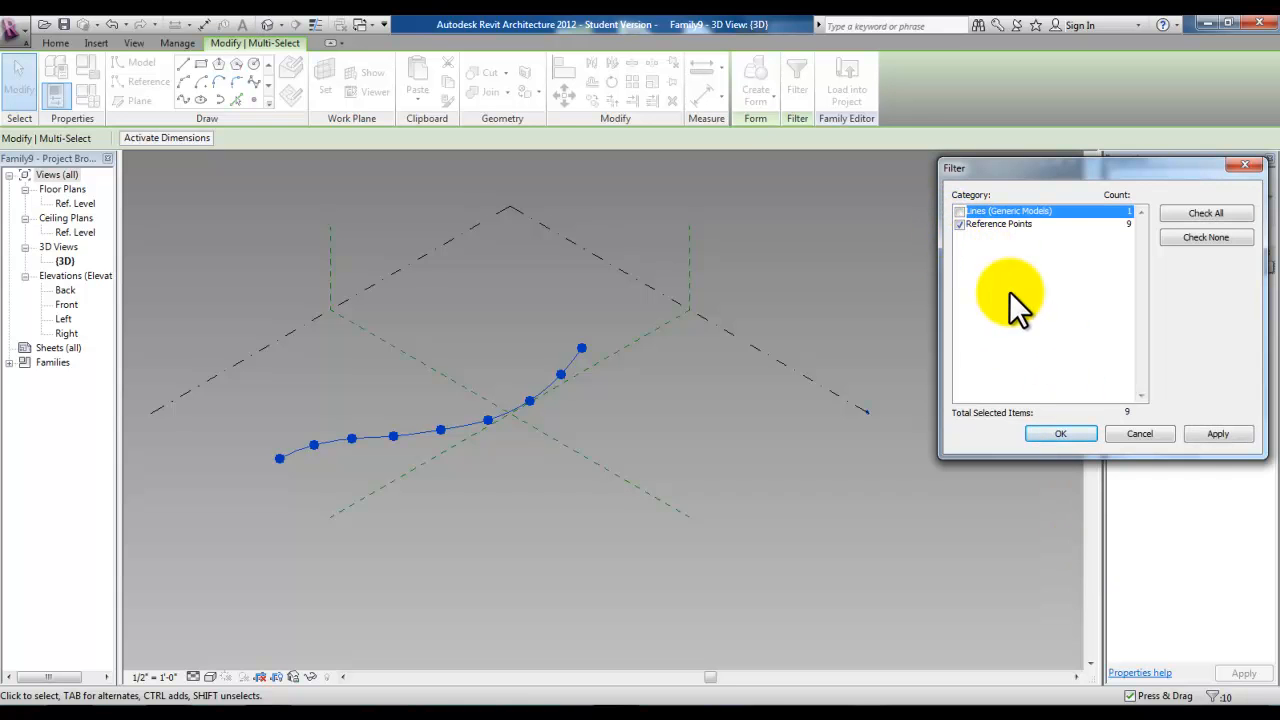
click(1080, 433)
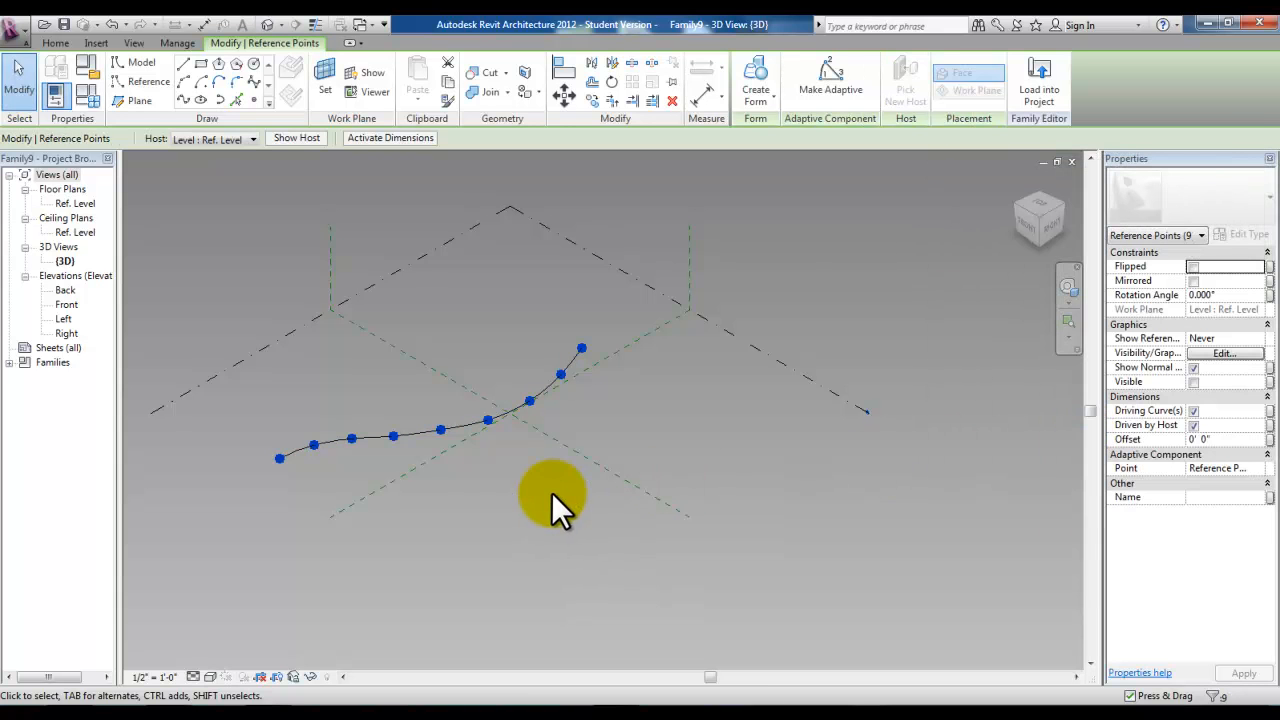
click(826, 98)
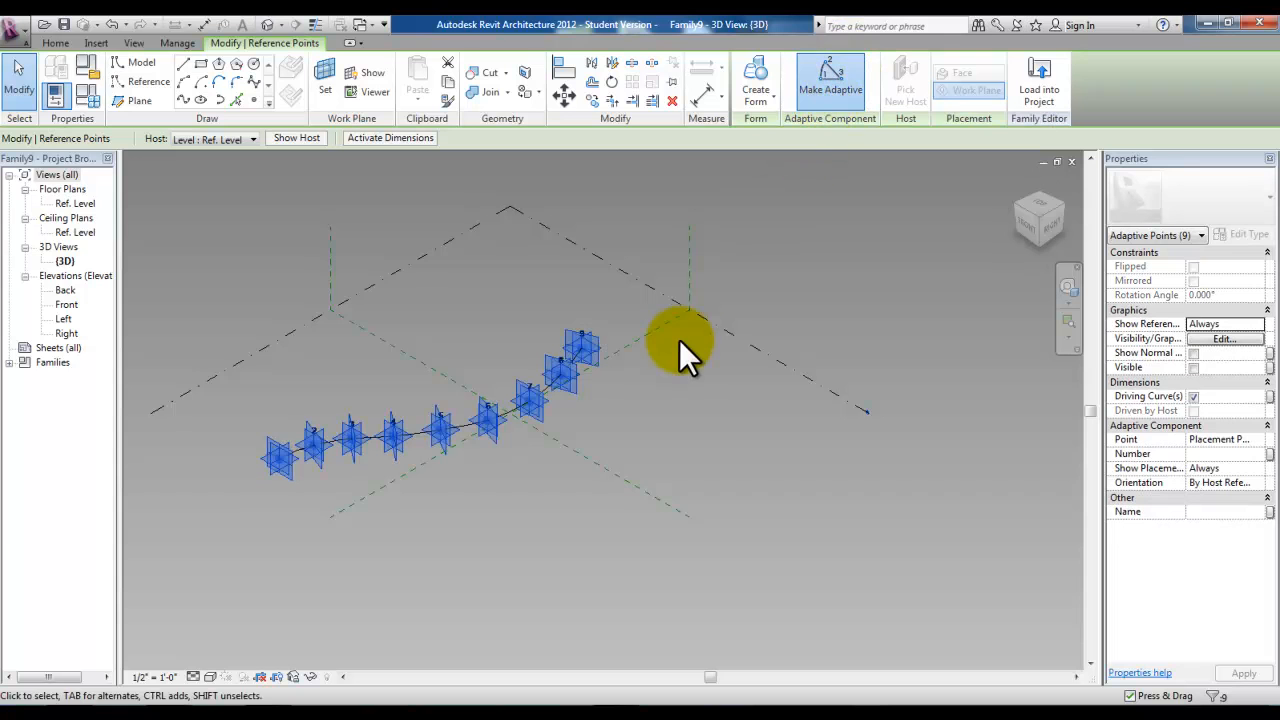
scroll(340, 478, up, 3)
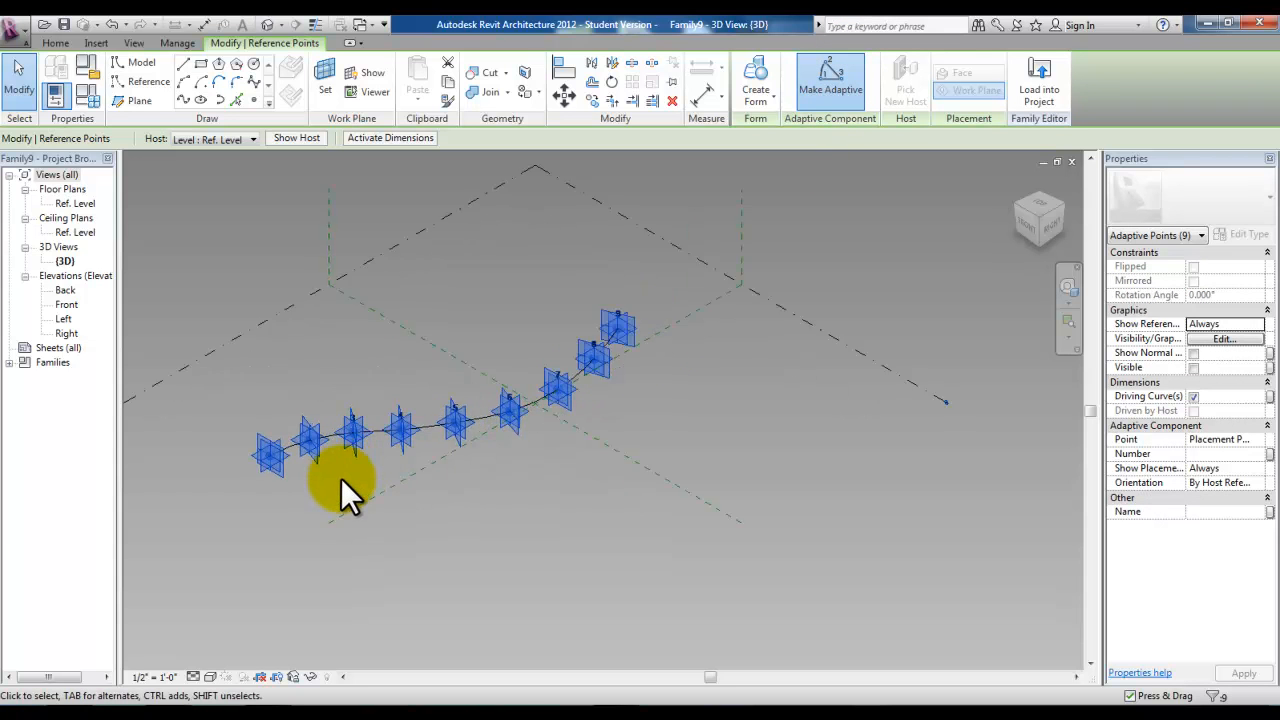
scroll(340, 478, up, 2)
middle_drag(341, 477, 349, 517)
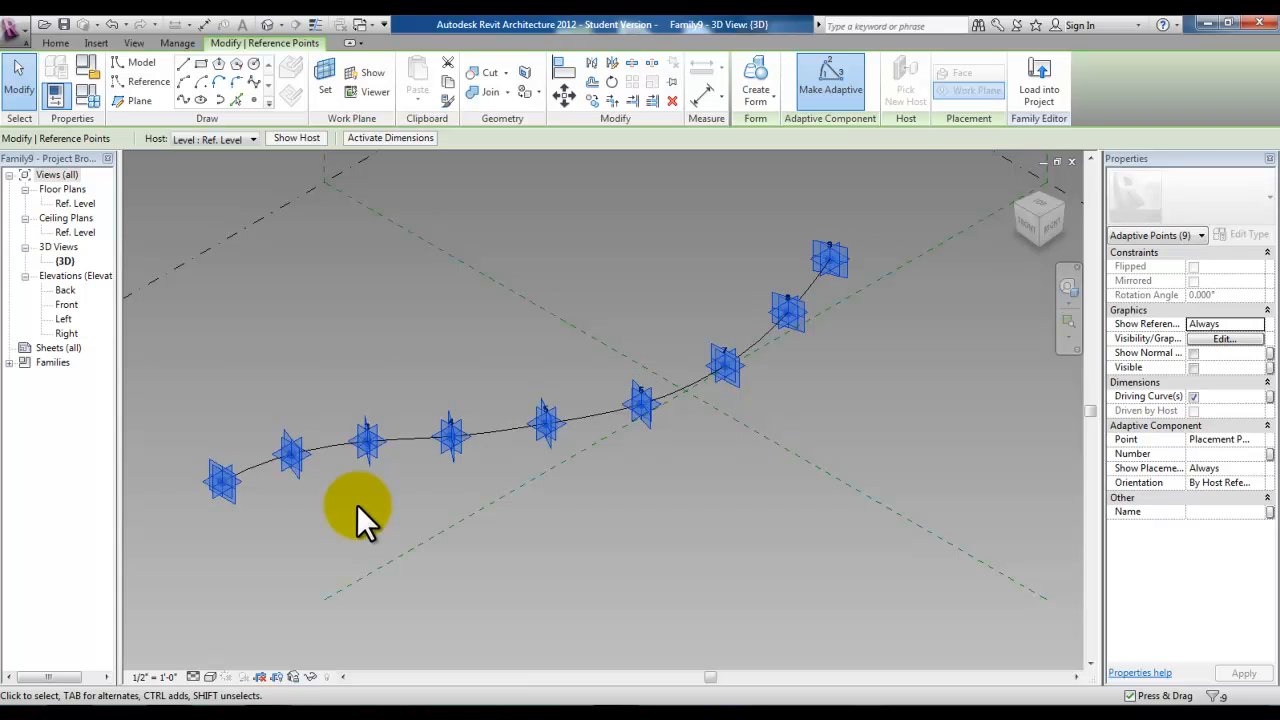
click(363, 496)
scroll(366, 496, down, 2)
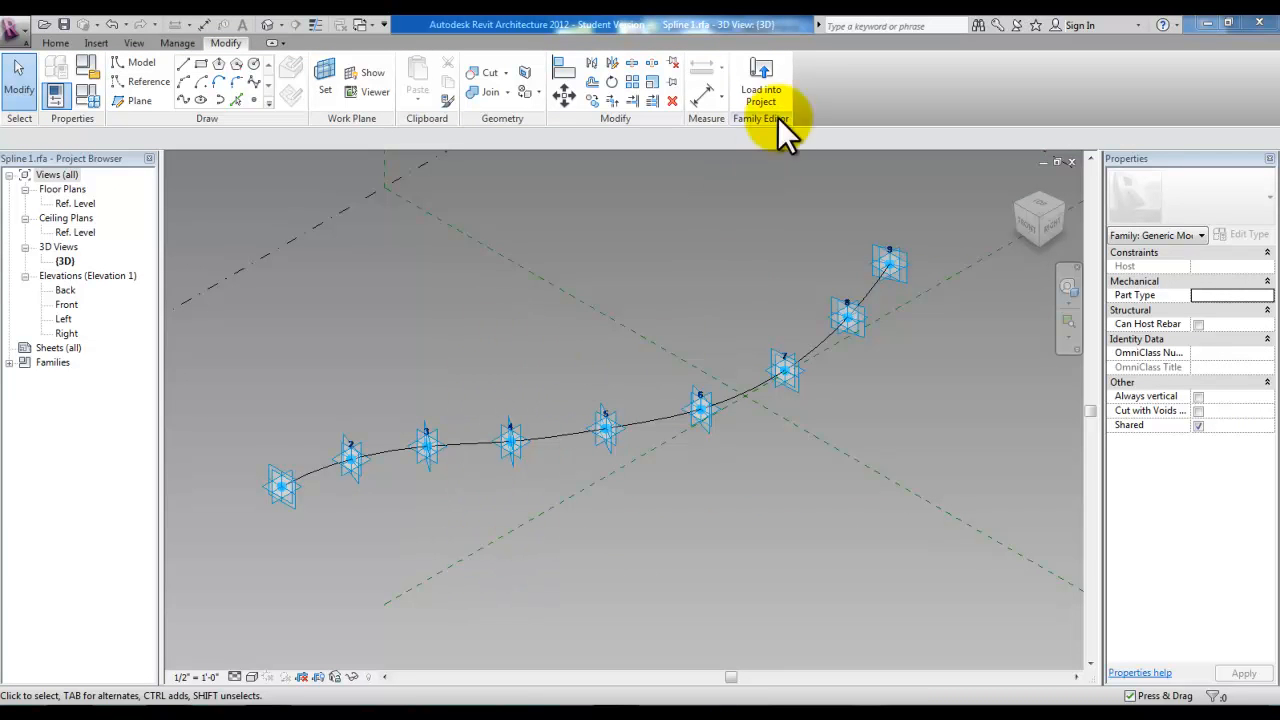
Load the Spline 1 family into the mass 1 family, ready for placement on the divided cylinder
click(764, 89)
shift+middle_drag(508, 402, 460, 438)
scroll(434, 368, up, 2)
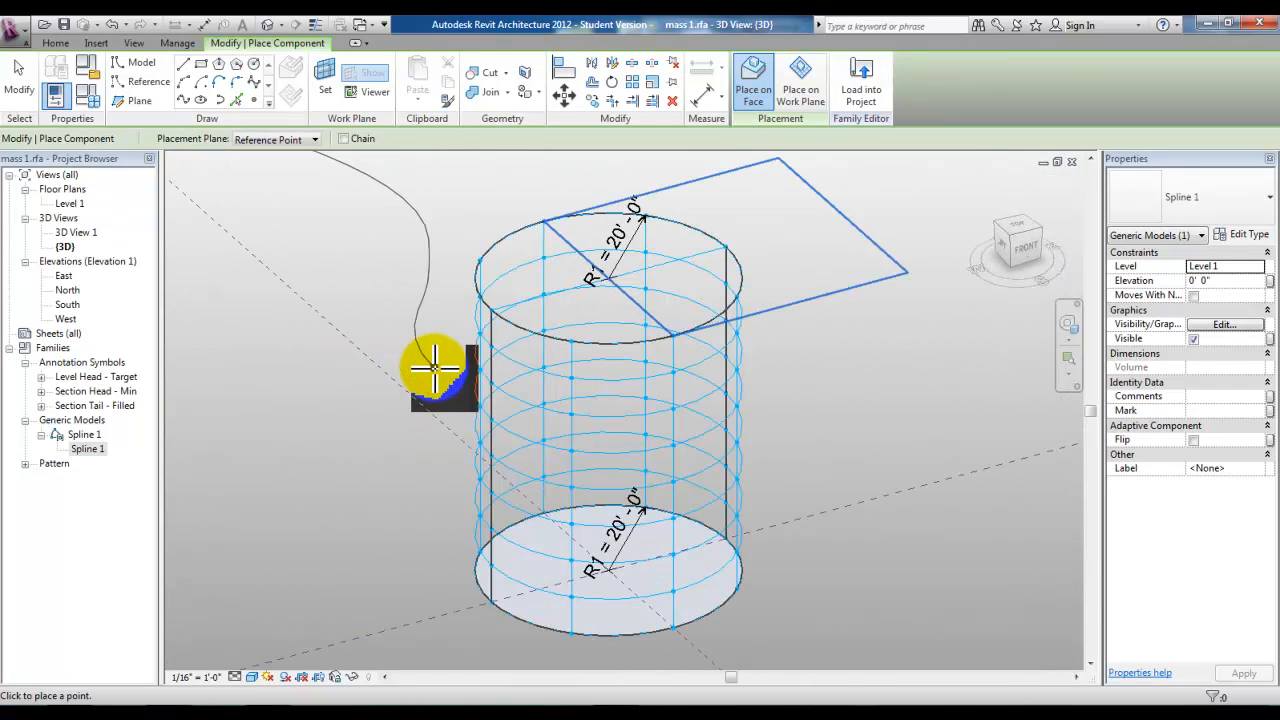
scroll(435, 368, up, 1)
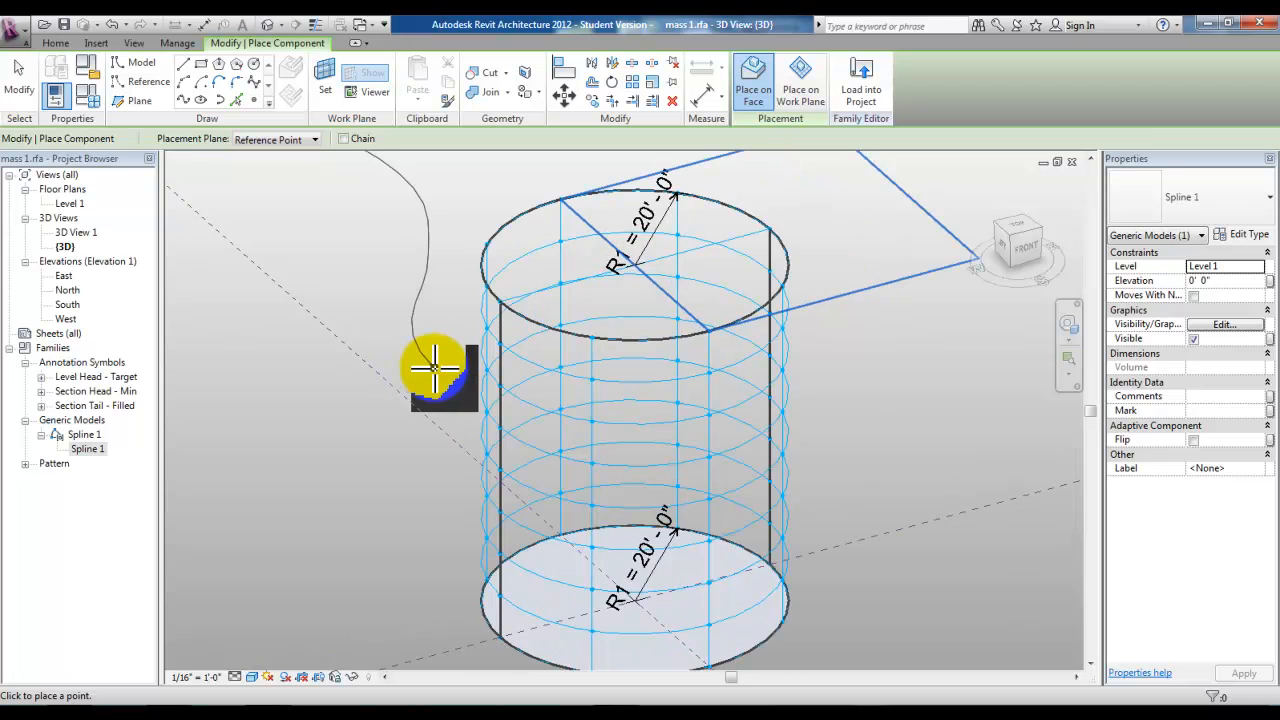
Place the first four points of Spline 1 on surface nodes, starting at the cylinder's top rim and moving one column around and one row down each time
click(500, 302)
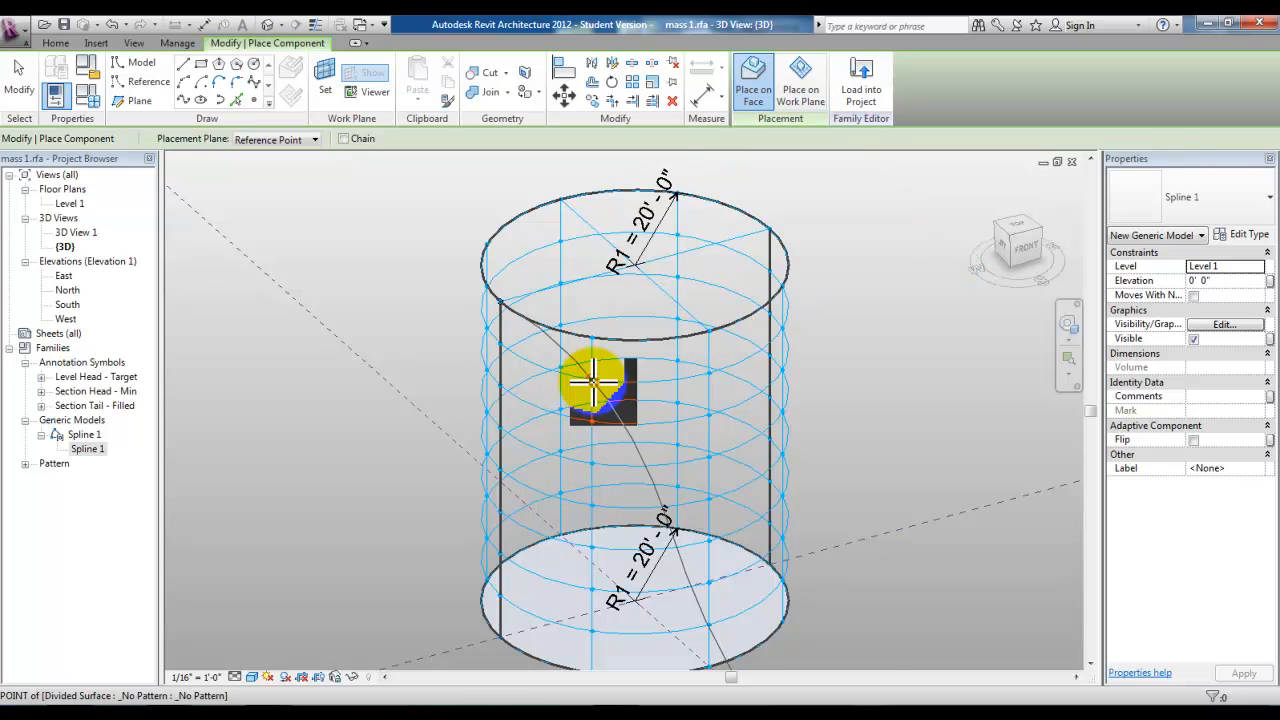
shift+middle_drag(594, 380, 643, 425)
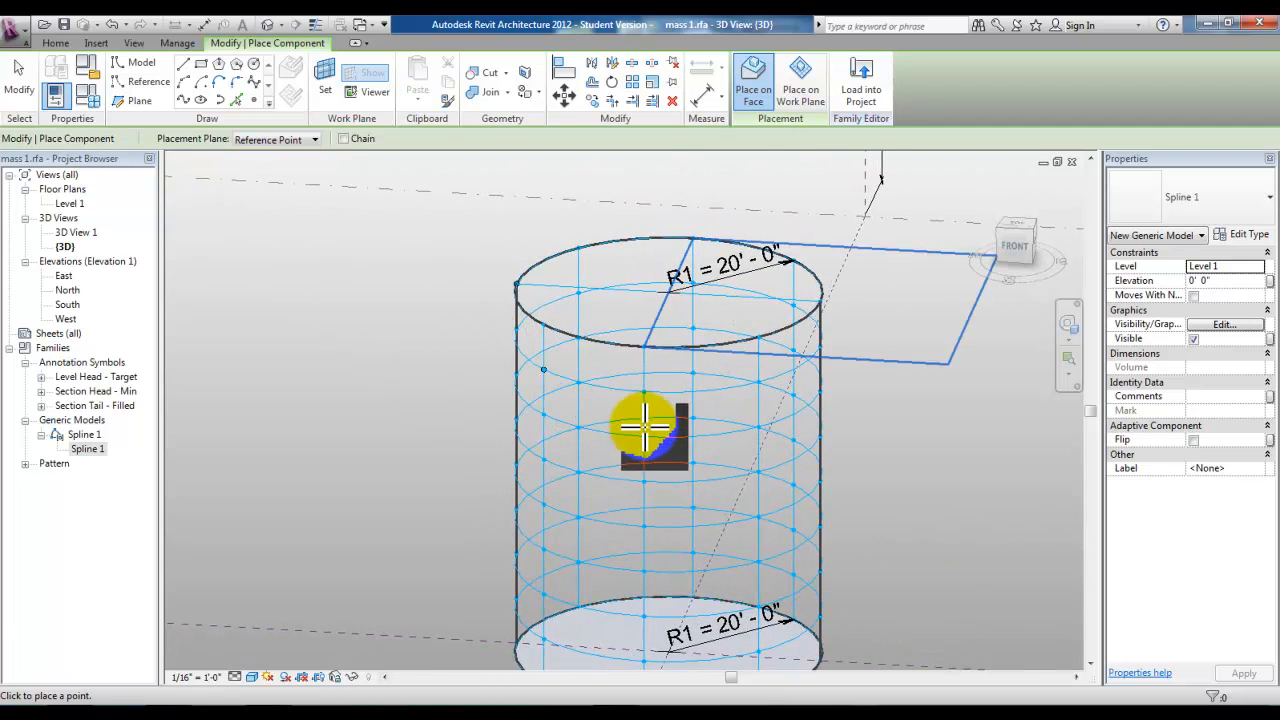
click(643, 437)
mouse_move(697, 469)
shift+middle_down()
mouse_move(609, 466)
mouse_move(693, 485)
shift+middle_up()
click(697, 487)
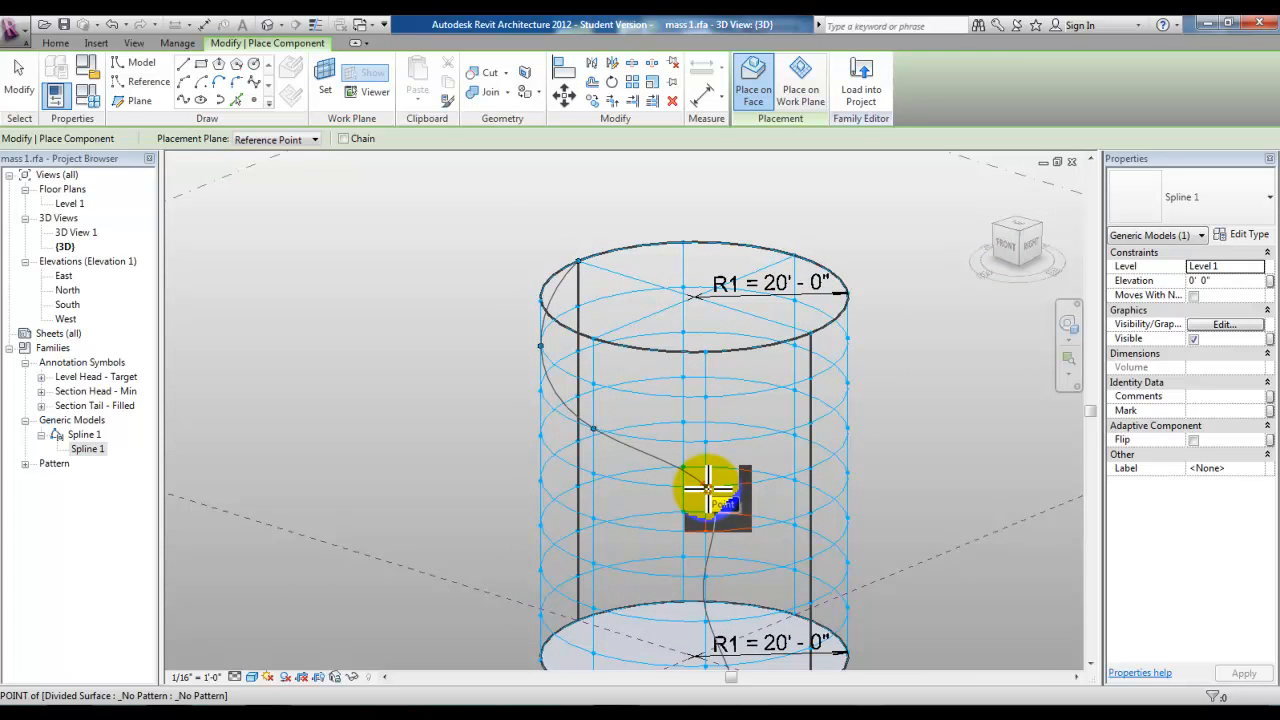
Complete the first helix by placing the remaining five Spline 1 points on successive descending nodes, ending at the bottom rim
shift+middle_drag(737, 529, 623, 551)
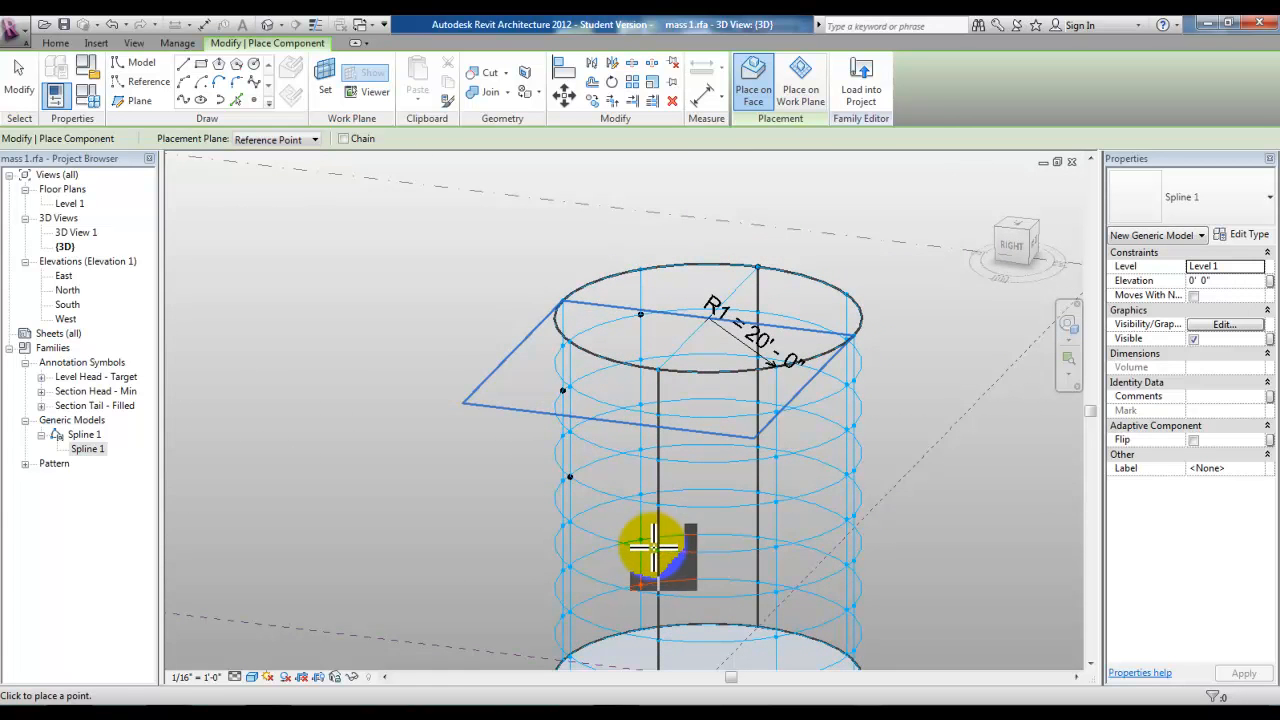
shift+middle_drag(700, 600, 617, 420)
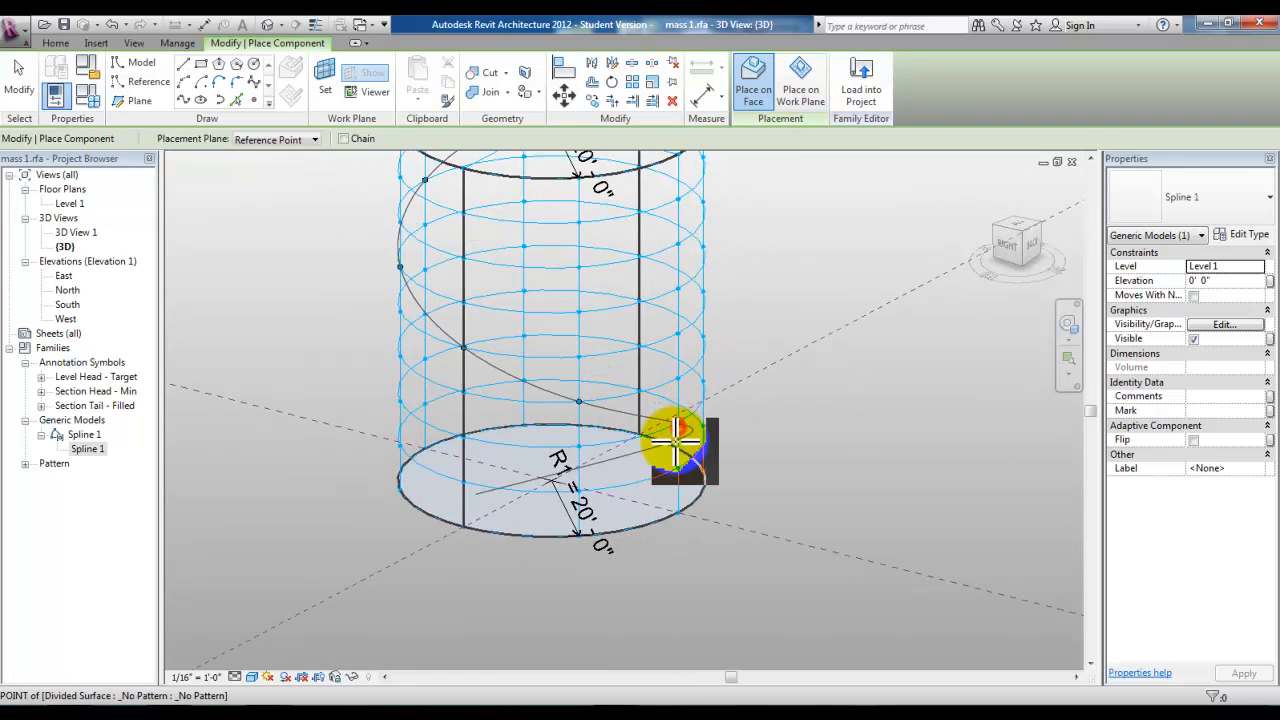
shift+middle_drag(657, 463, 509, 503)
click(512, 500)
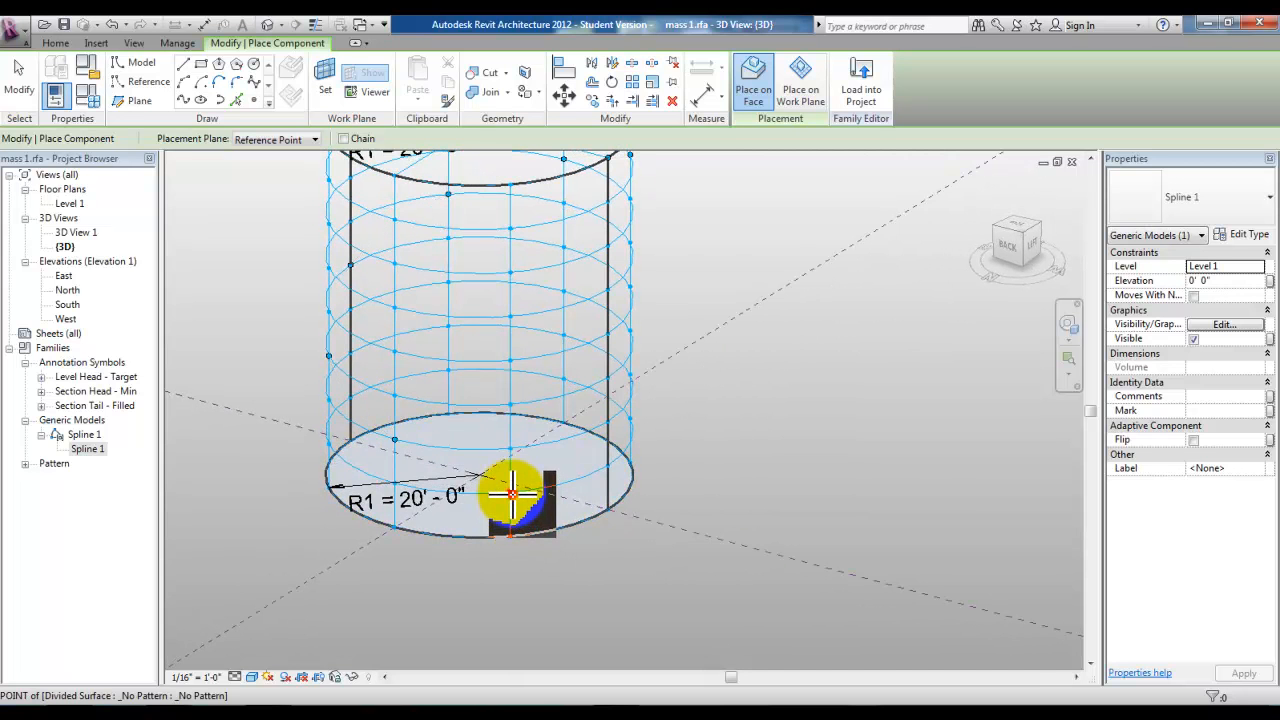
click(511, 492)
mouse_move(634, 505)
shift+middle_down()
mouse_move(480, 534)
mouse_move(520, 527)
shift+middle_up()
click(512, 515)
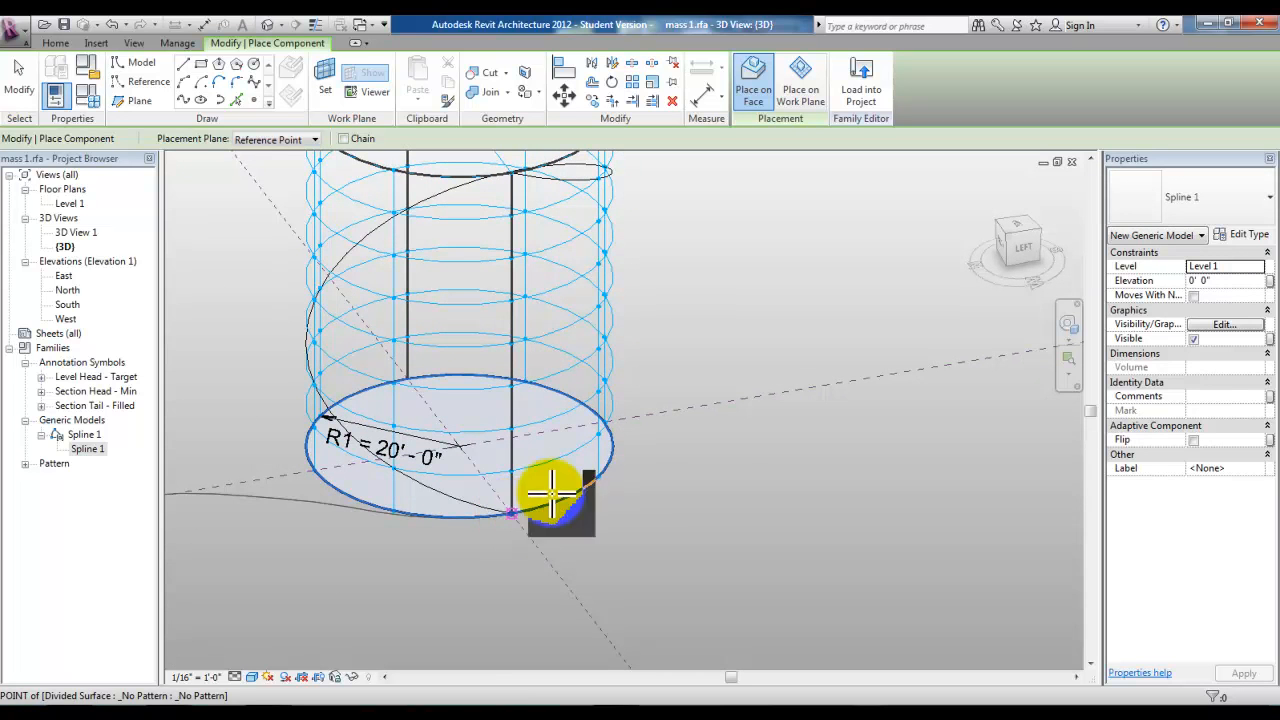
key(Escape)
Start a second Spline 1 at the top-rim node beside the first helix and place its first six points on successive descending nodes
scroll(650, 318, down, 2)
middle_drag(650, 318, 694, 417)
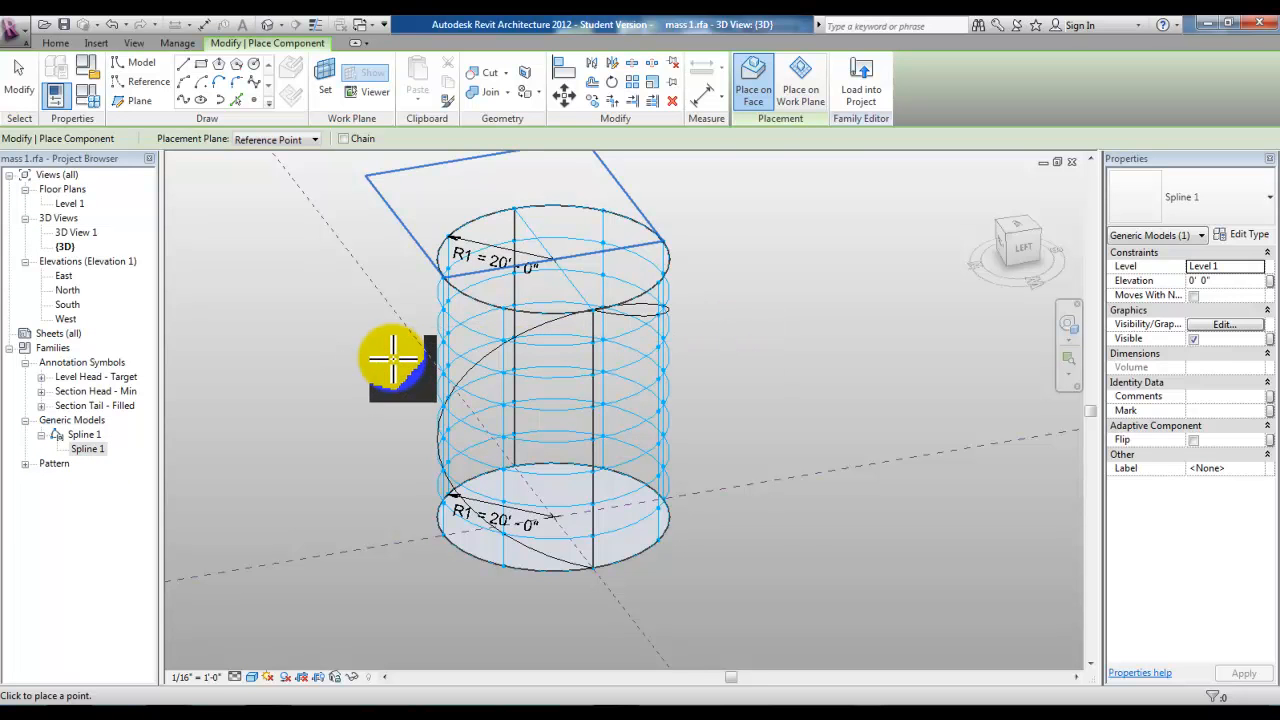
scroll(395, 348, up, 3)
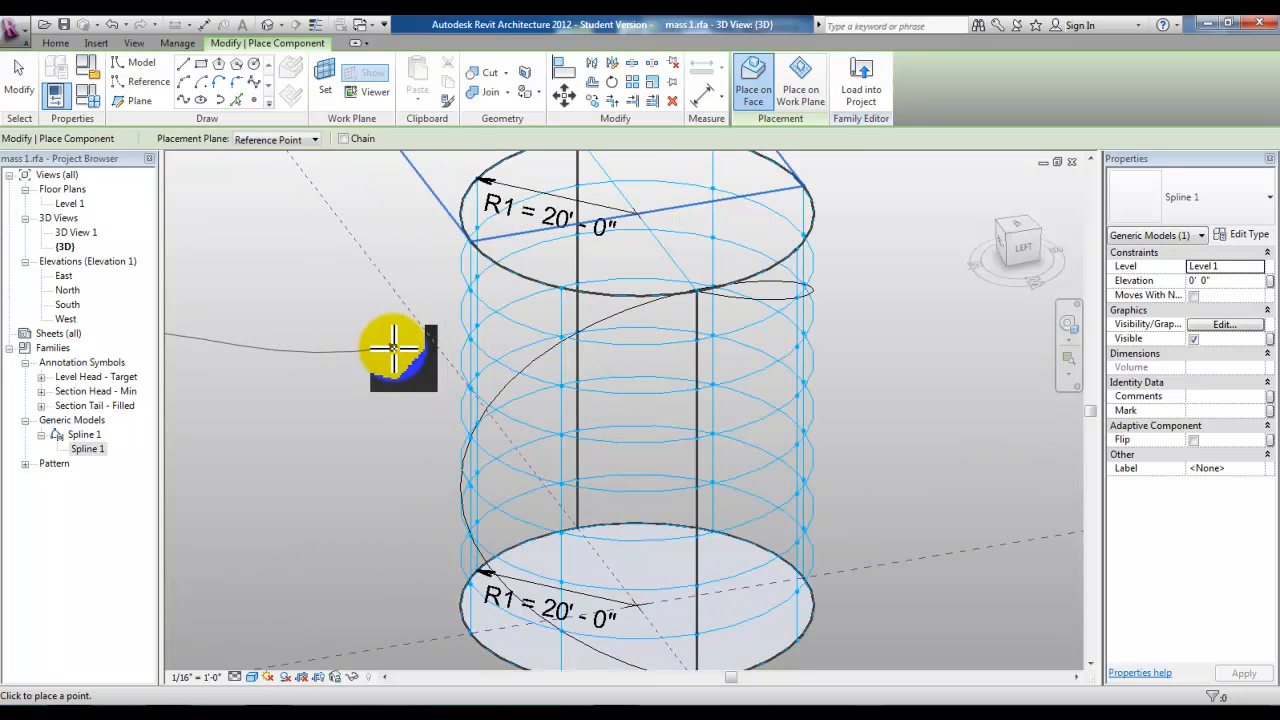
shift+middle_drag(634, 406, 634, 458)
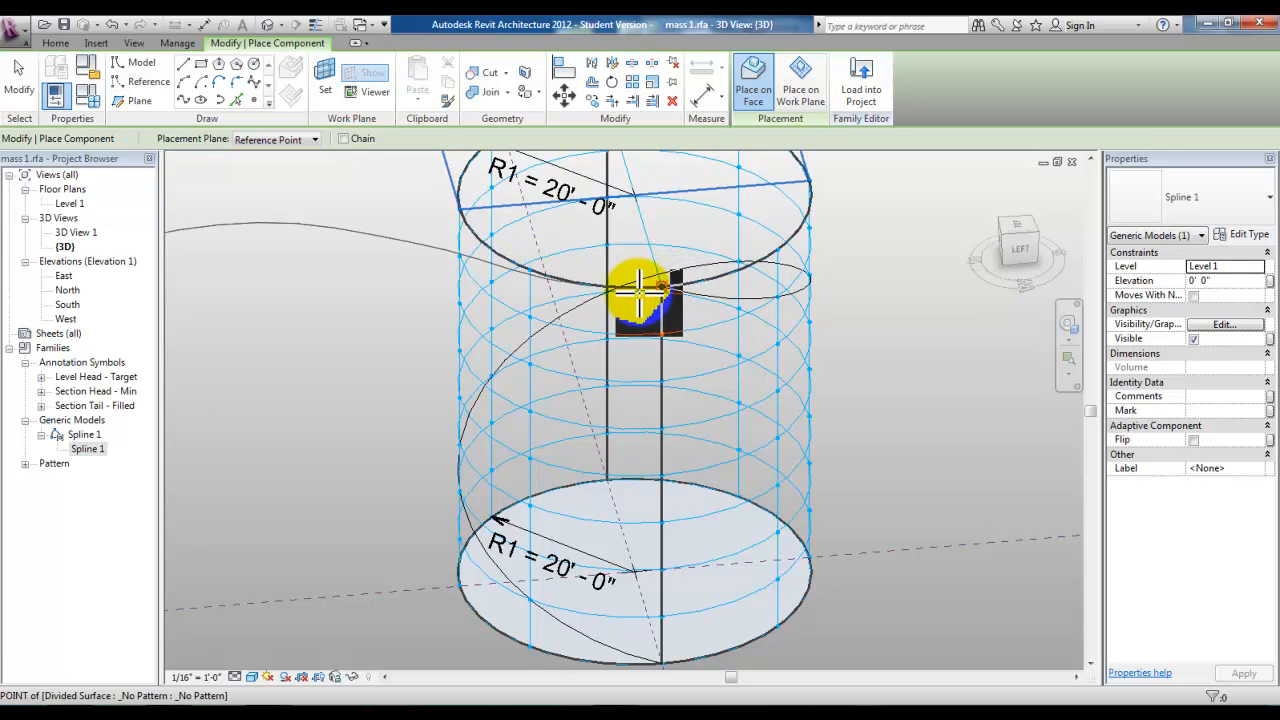
click(530, 268)
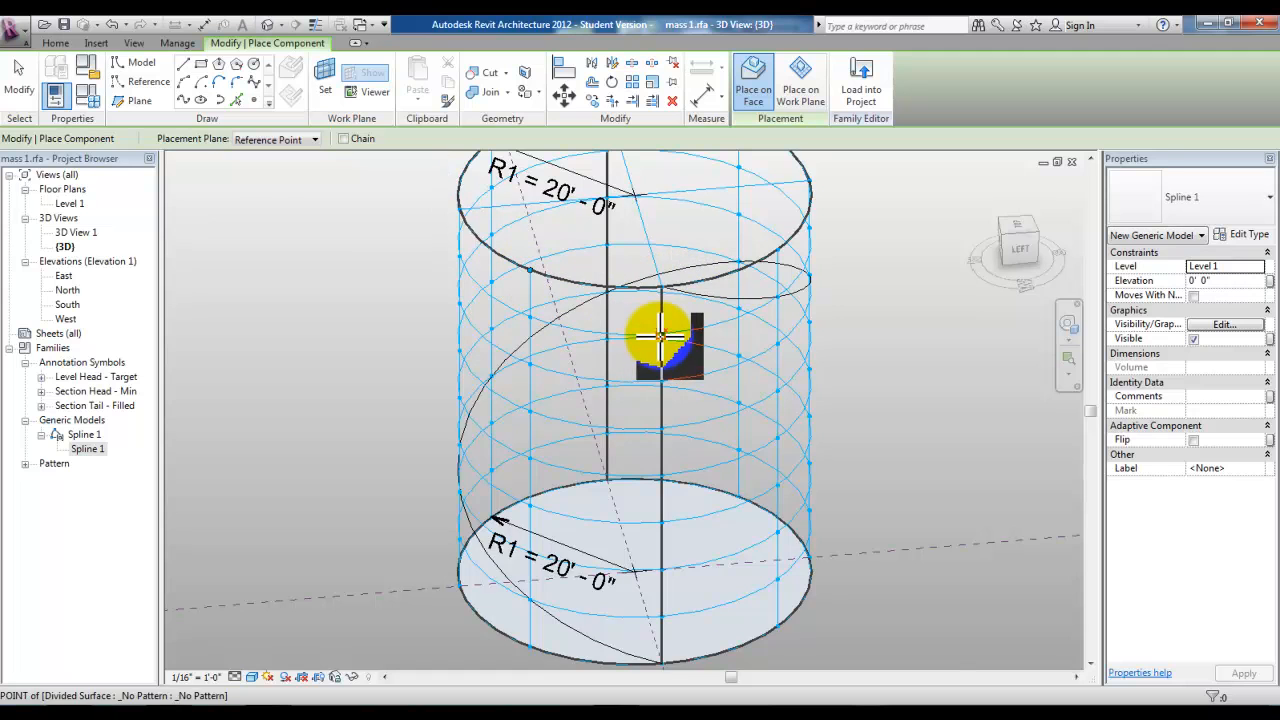
shift+middle_drag(694, 434, 557, 443)
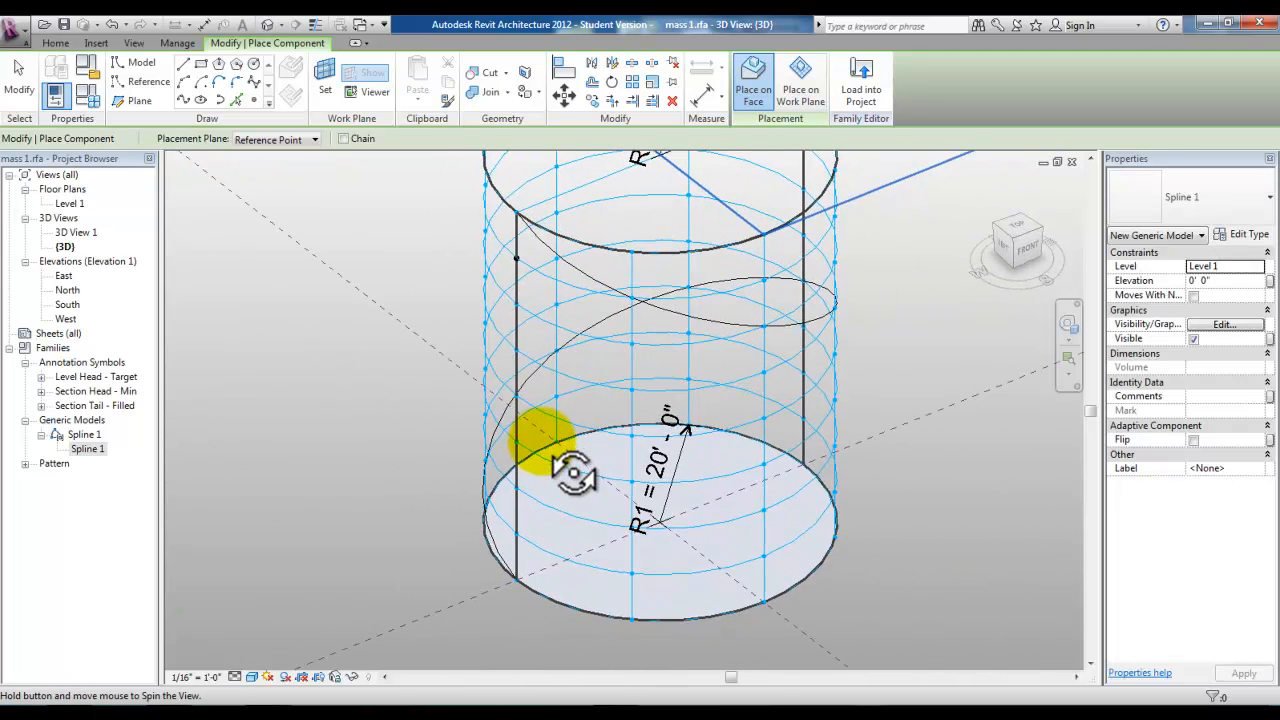
click(631, 344)
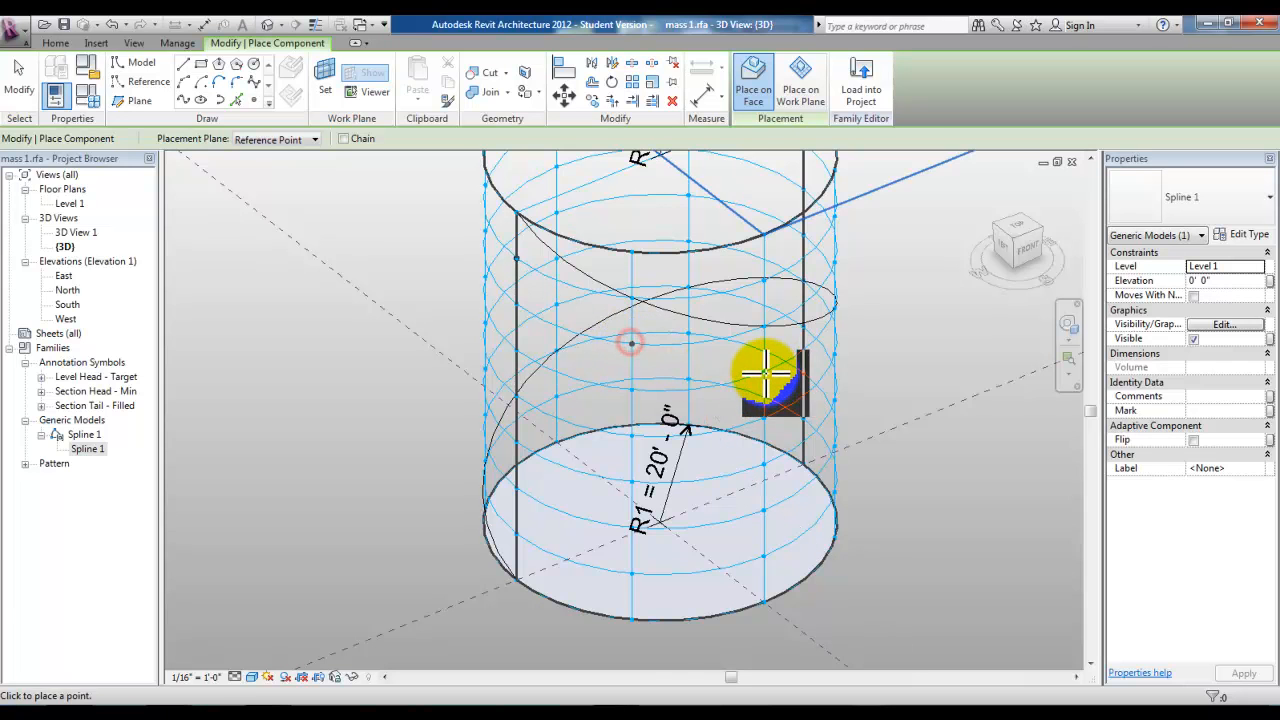
shift+middle_drag(764, 374, 500, 314)
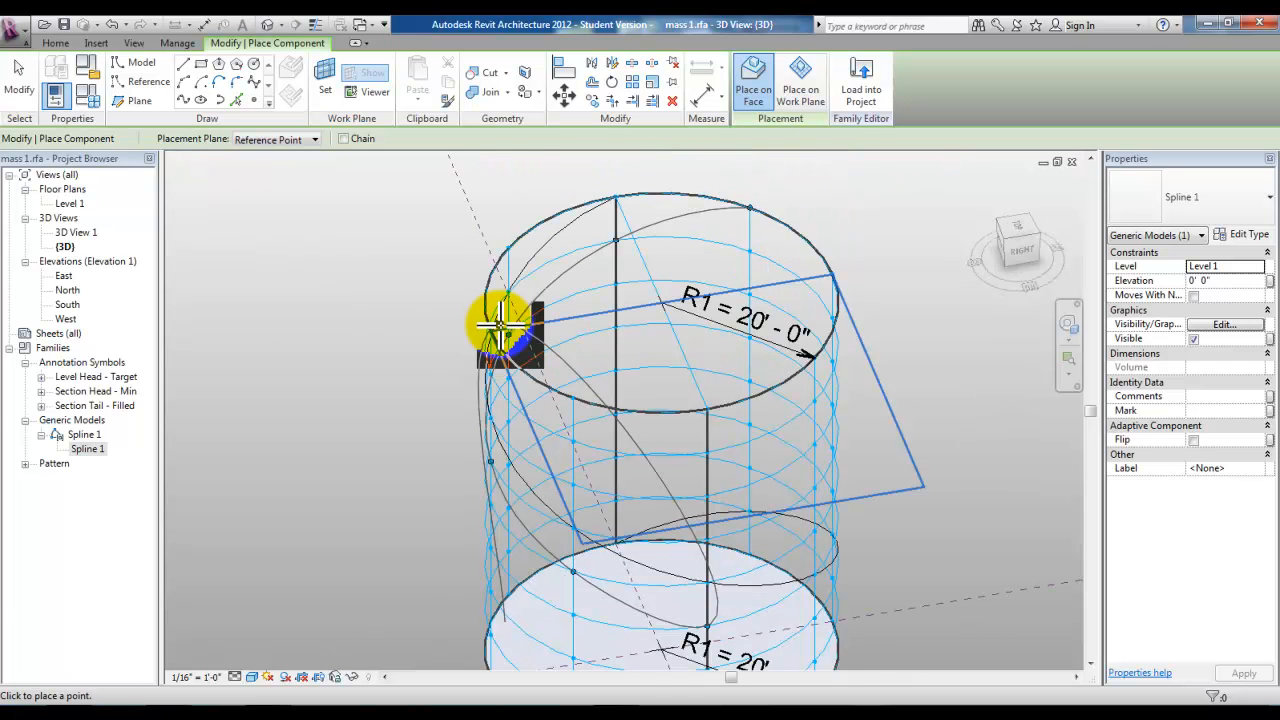
click(614, 197)
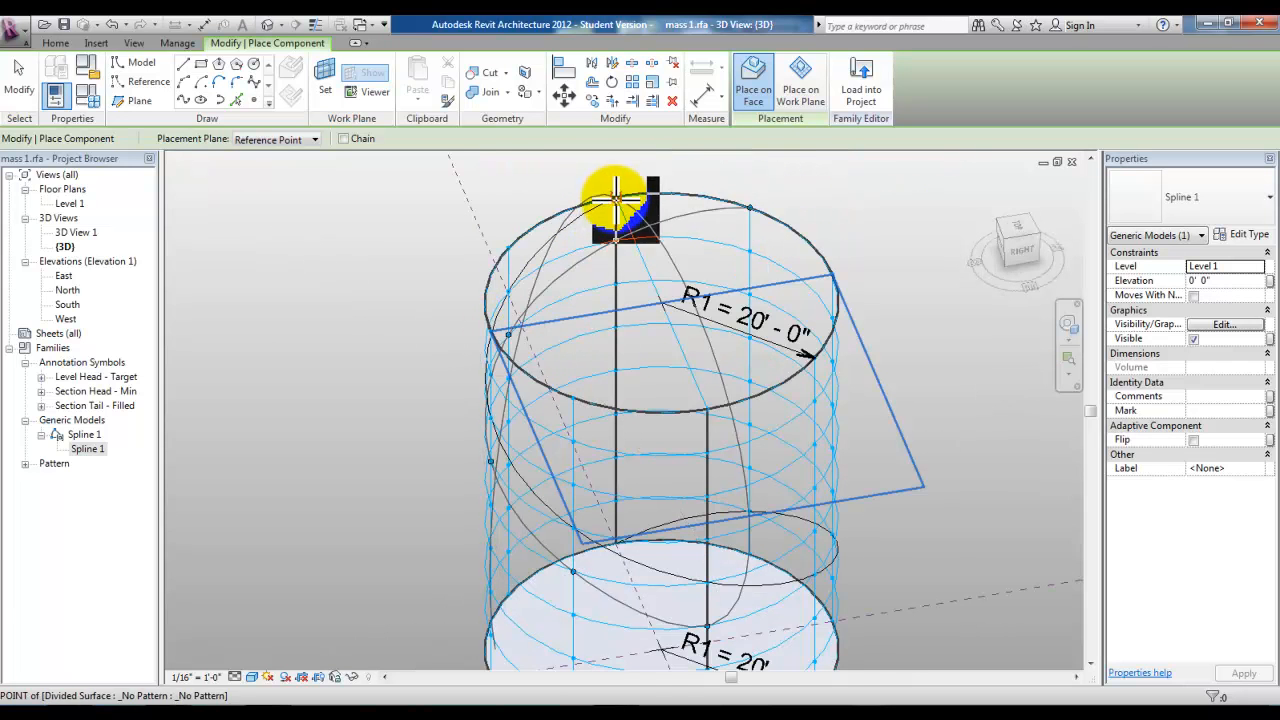
click(506, 326)
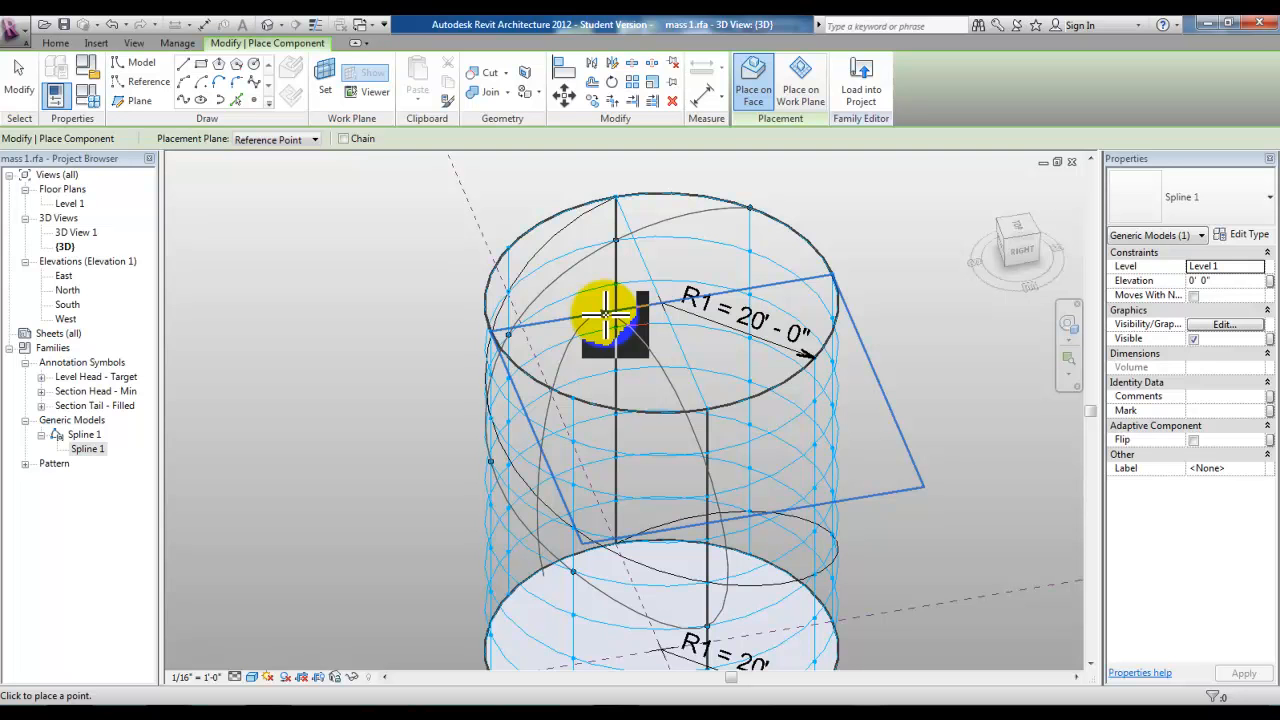
Complete the second helix by placing its last three points on descending nodes, ending at the bottom-rim node beside the first helix's end
scroll(588, 340, down, 5)
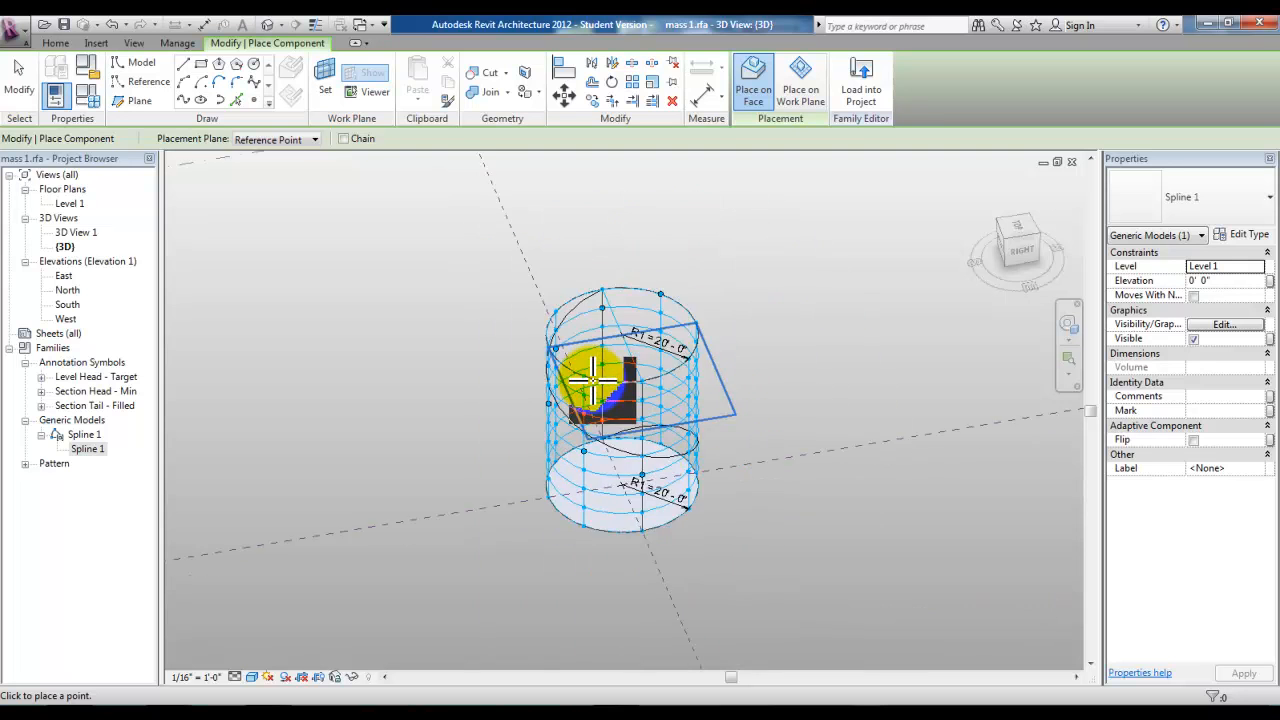
scroll(623, 510, up, 2)
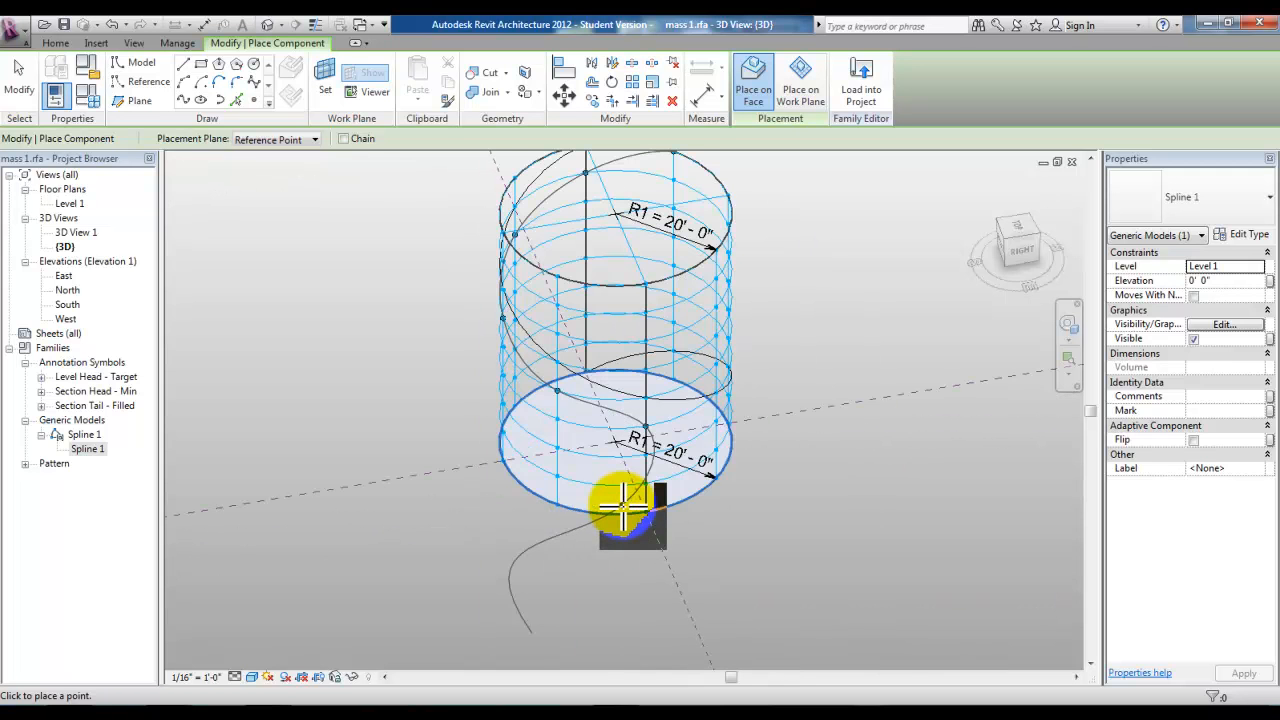
middle_drag(671, 466, 580, 514)
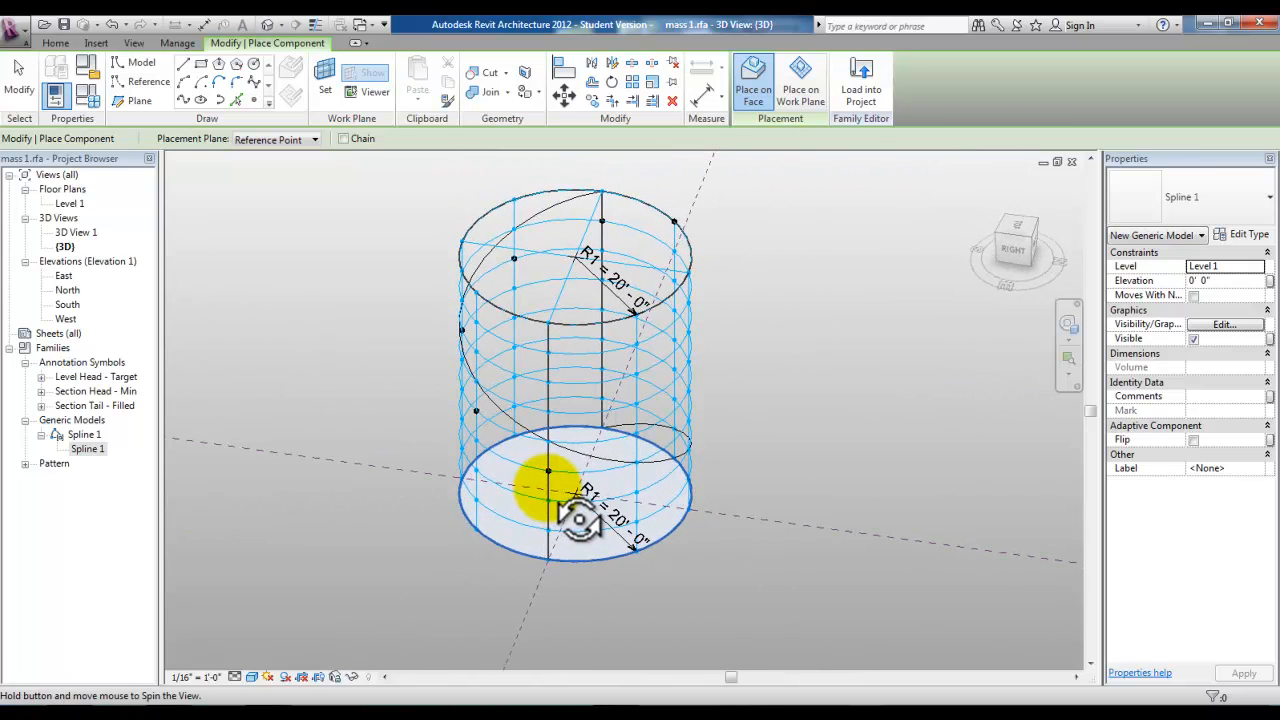
click(637, 493)
shift+middle_drag(660, 540, 543, 580)
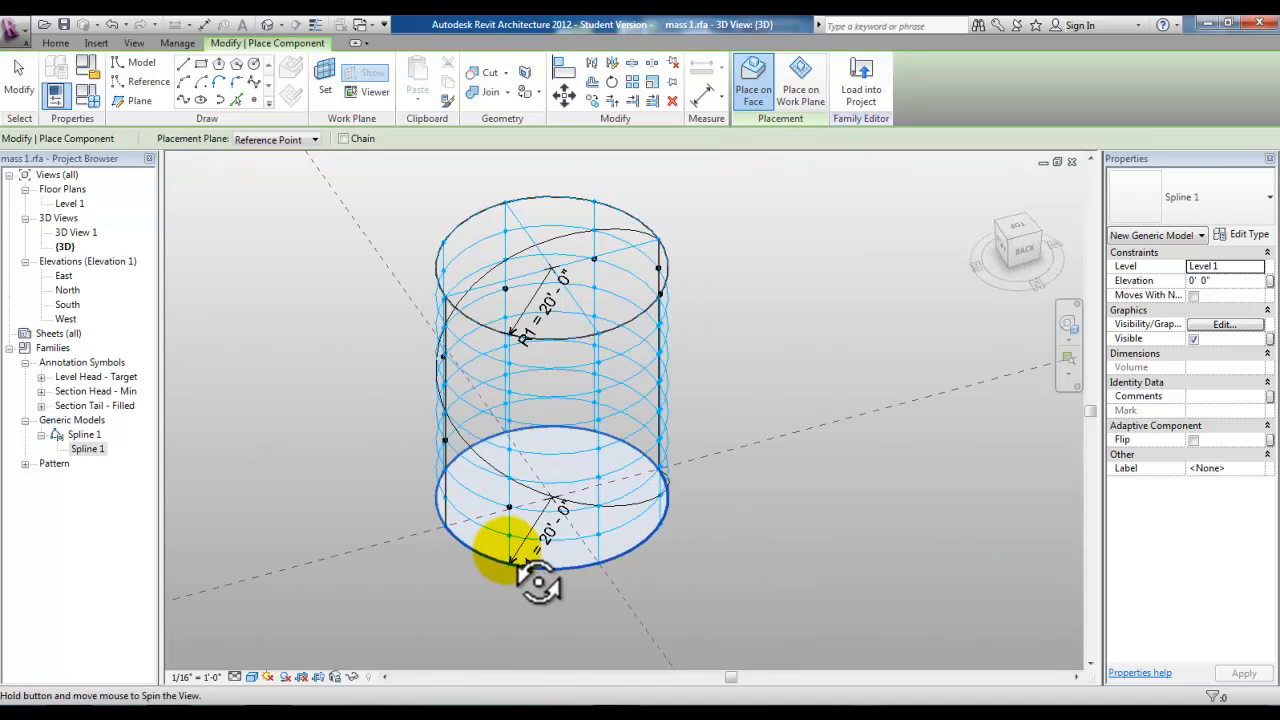
mouse_move(606, 540)
shift+middle_down()
mouse_move(592, 580)
mouse_move(600, 560)
shift+middle_up()
click(622, 549)
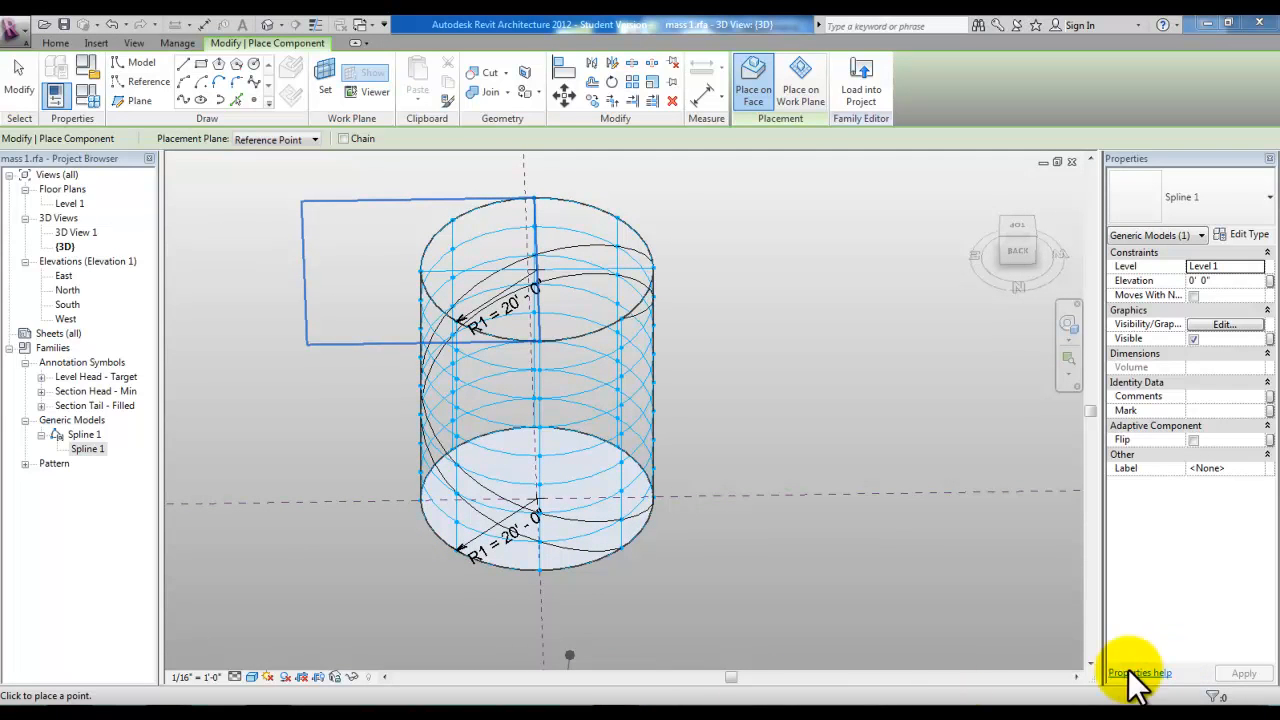
click(1208, 649)
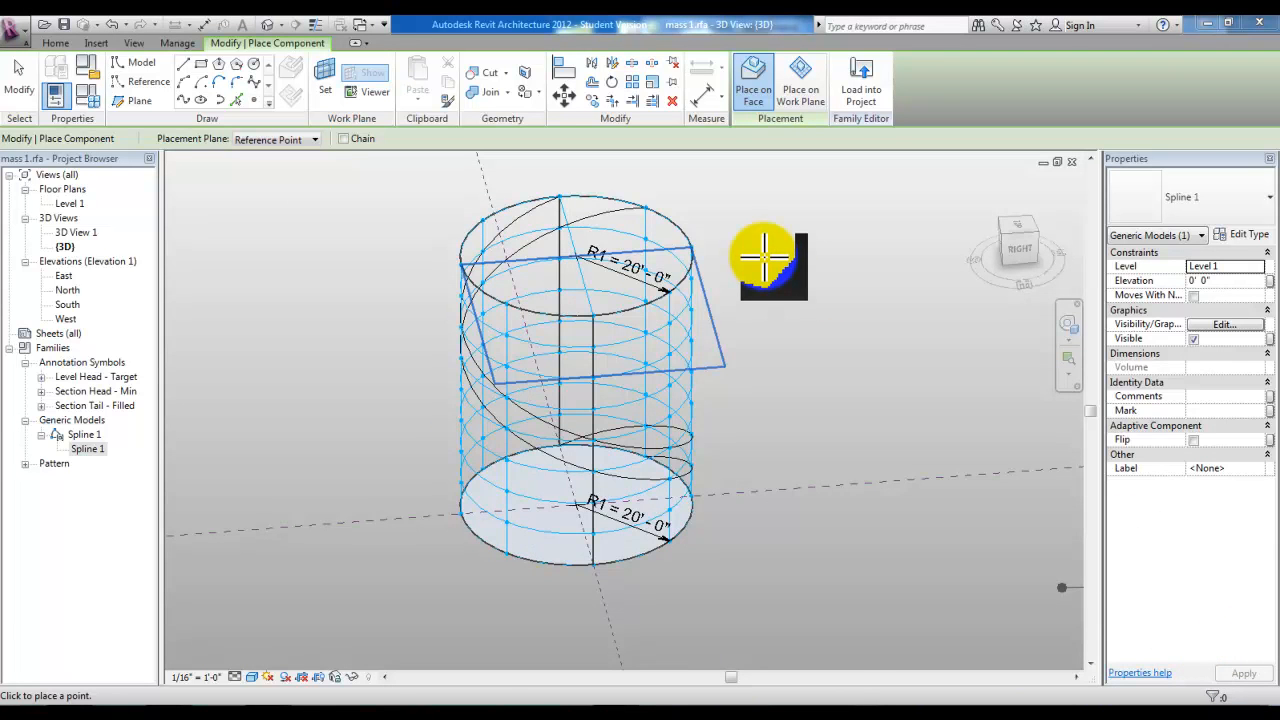
Place the remaining Spline 1 helices around the cylinder, starting from the next free top-rim node beside the second helix
middle_drag(728, 258, 684, 210)
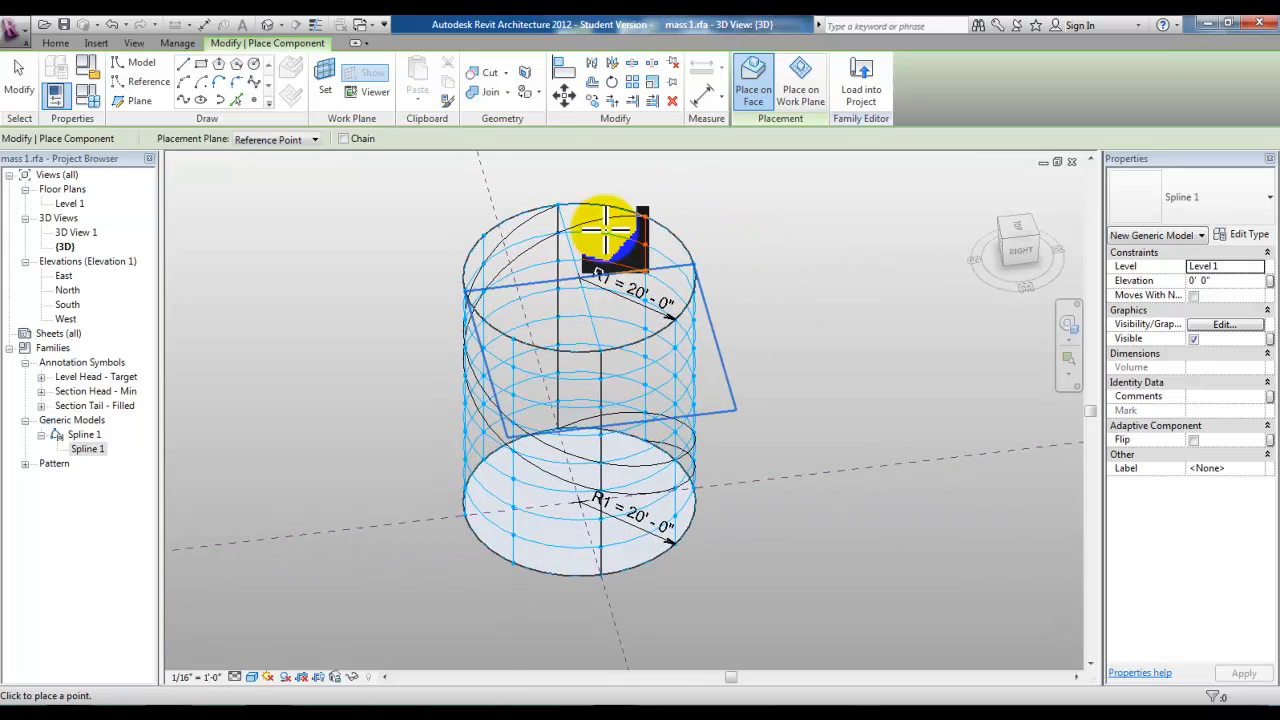
click(706, 262)
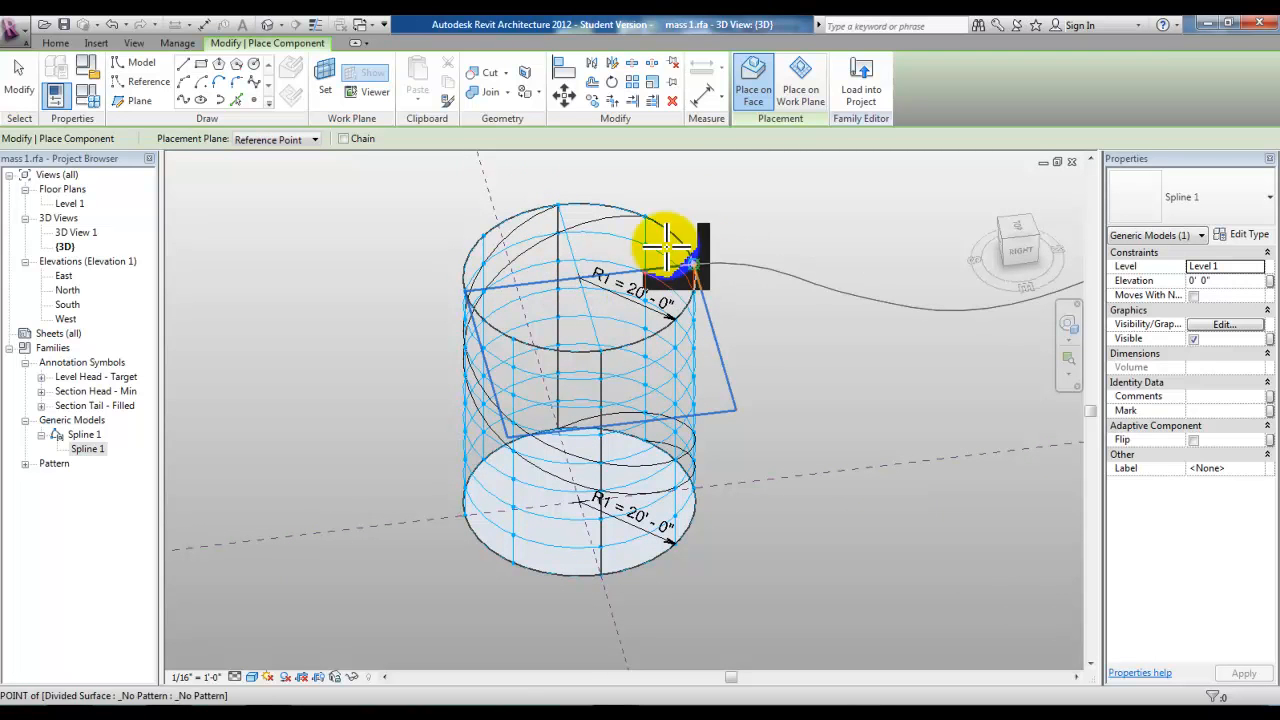
click(484, 291)
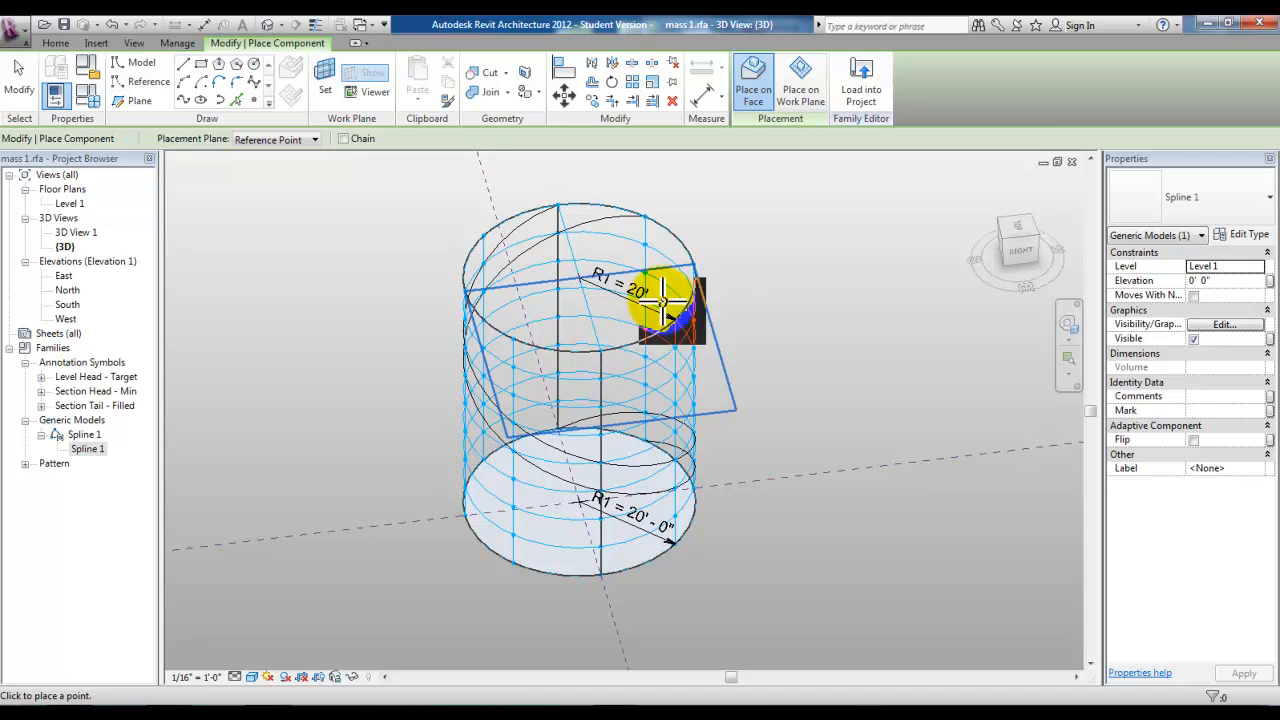
click(740, 233)
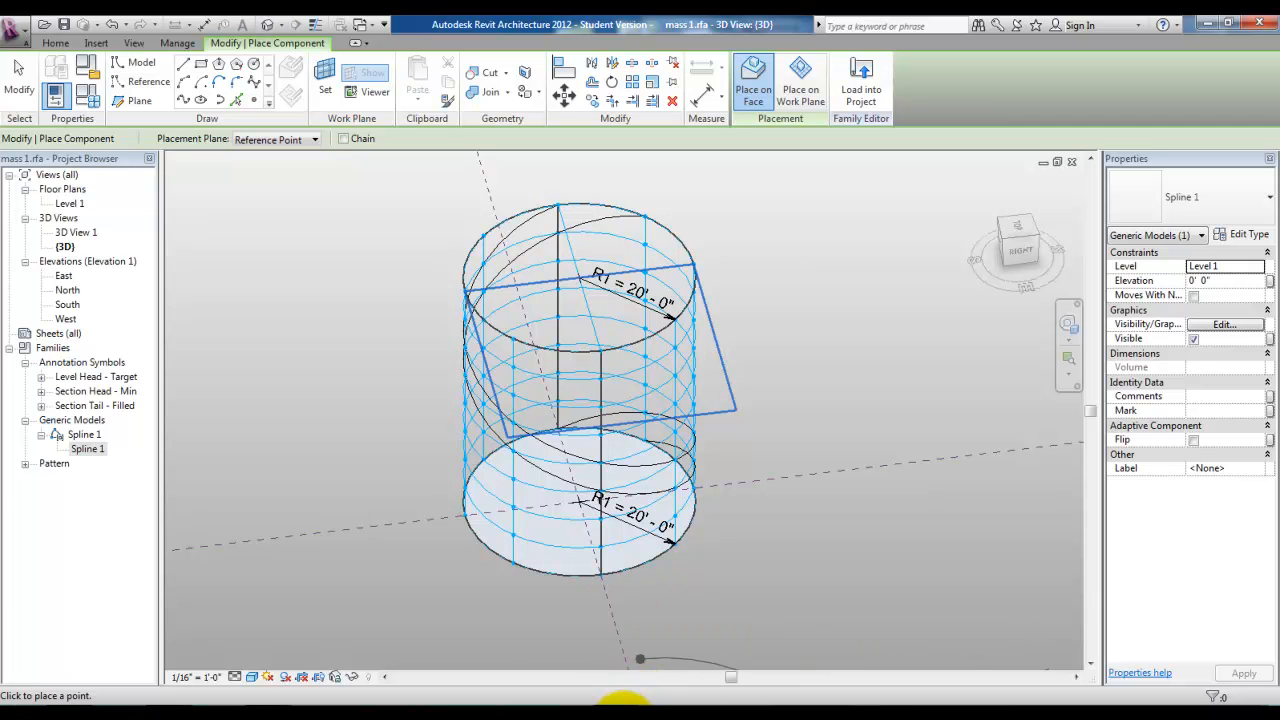
mouse_move(622, 705)
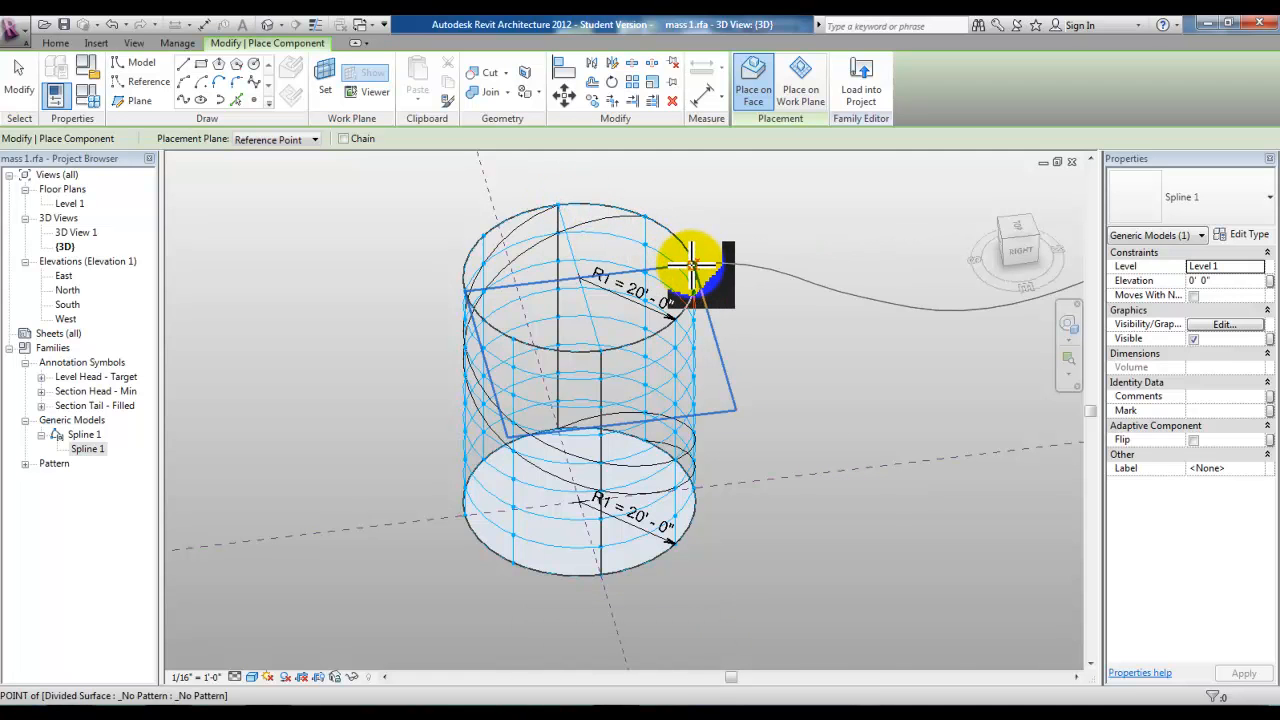
click(569, 629)
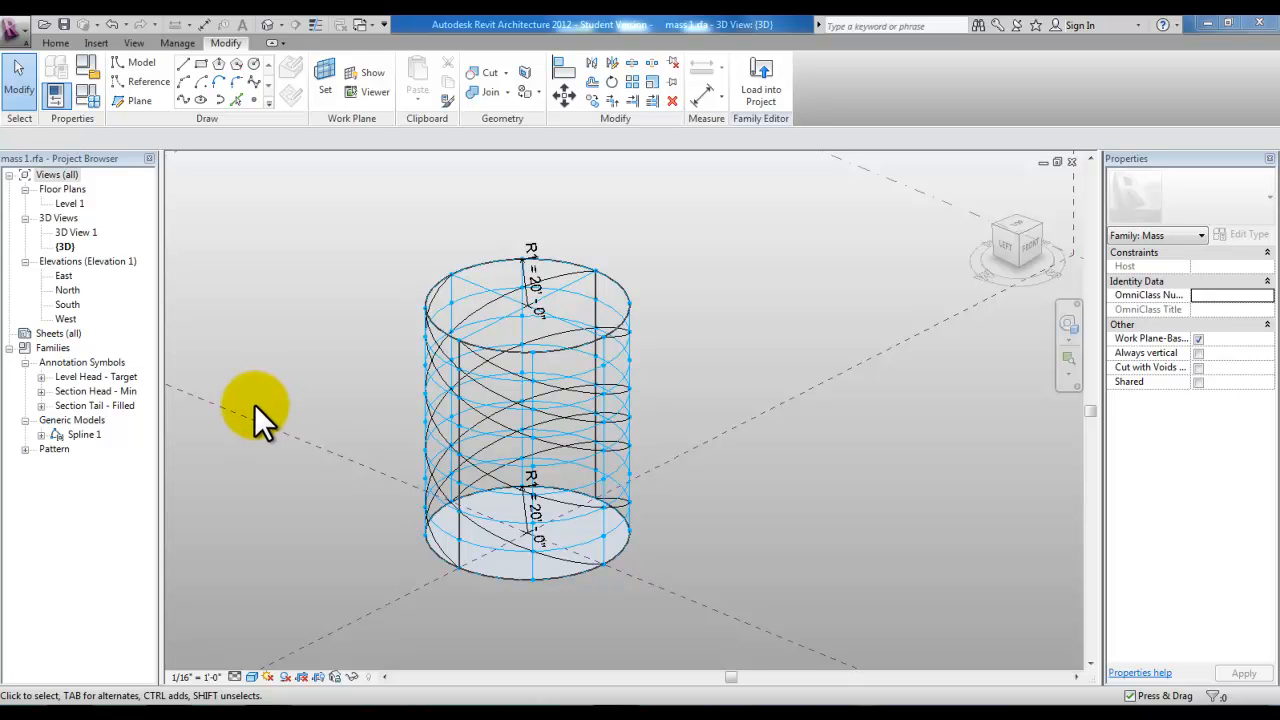
Switch to the Spline 1 family and convert its nine-point spline into a reference line
click(281, 385)
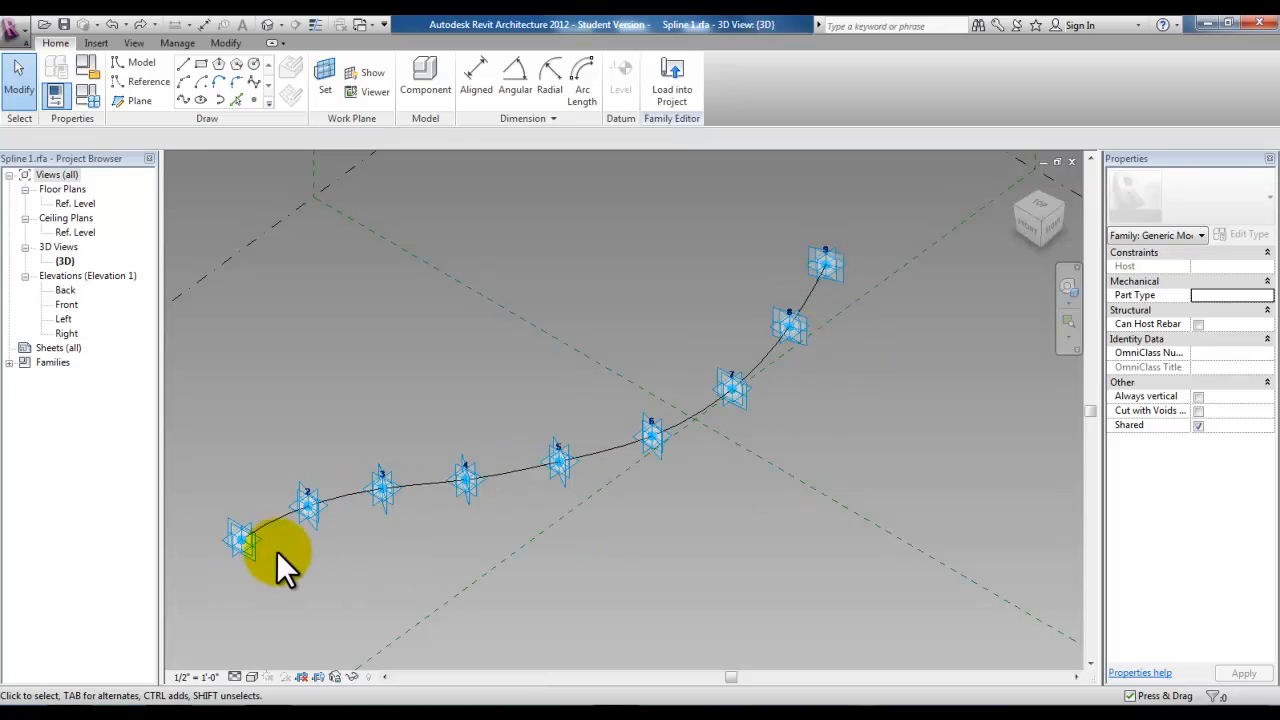
click(513, 474)
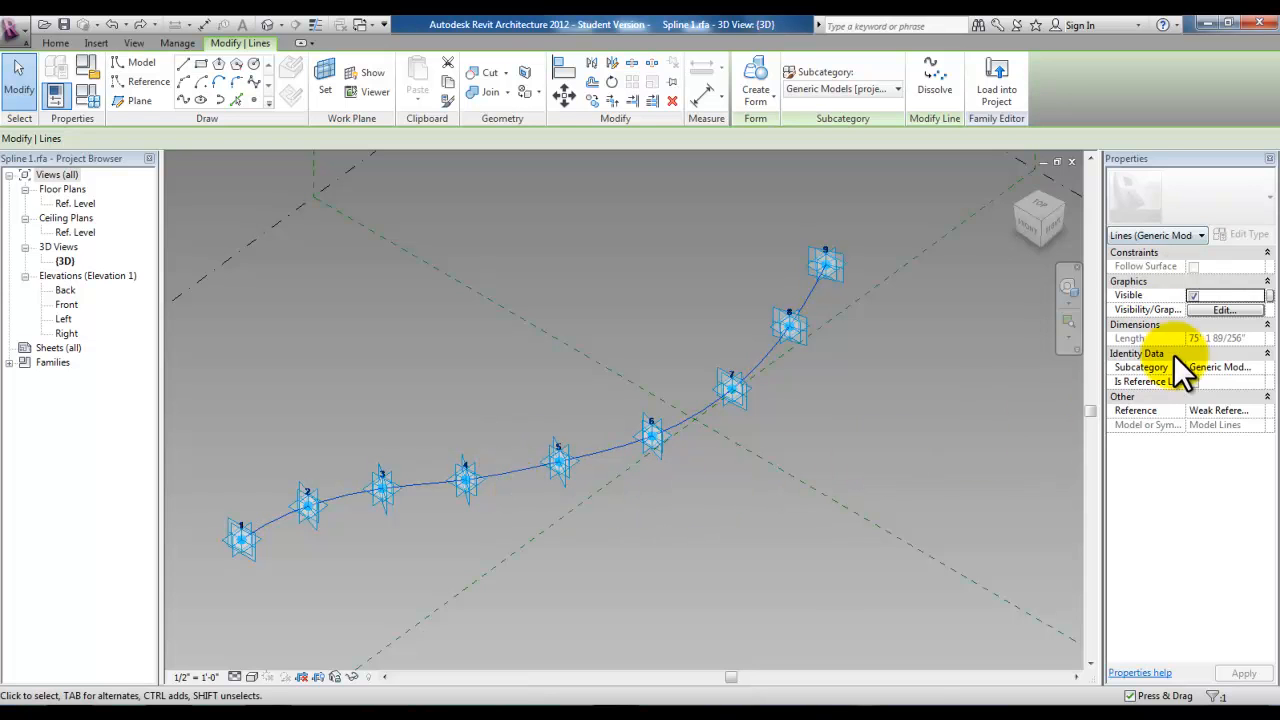
click(1192, 381)
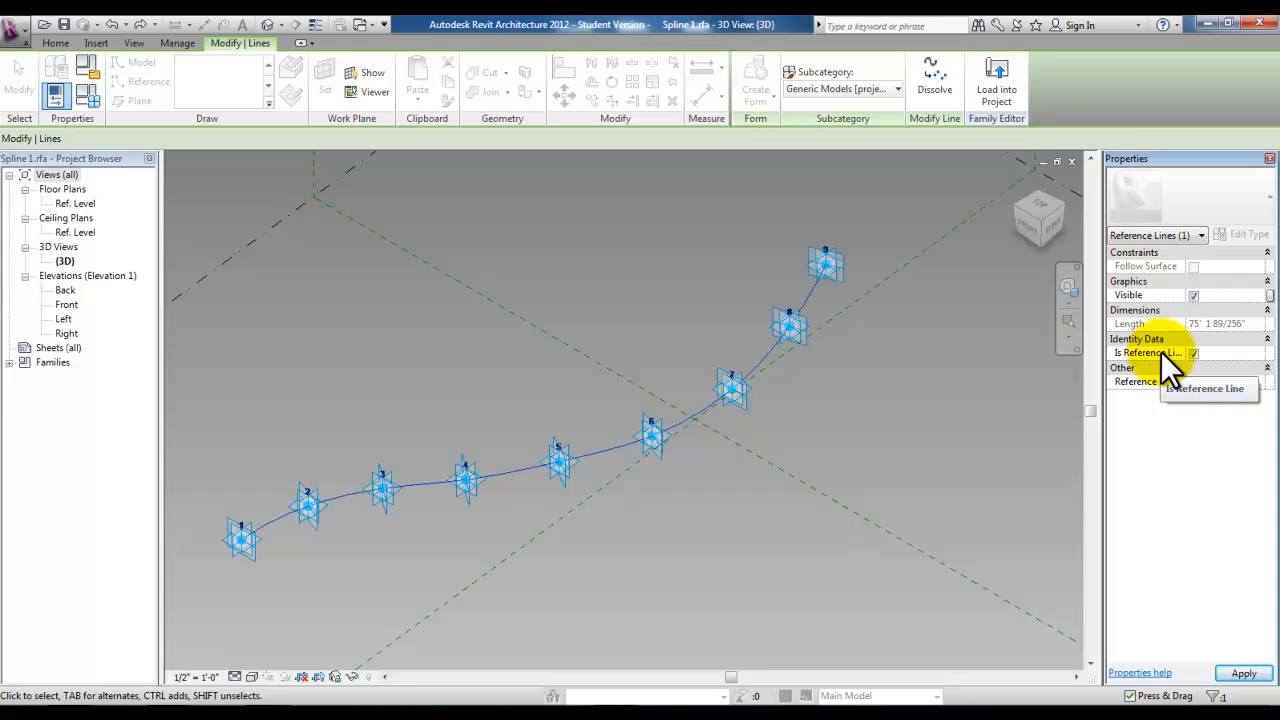
click(1243, 673)
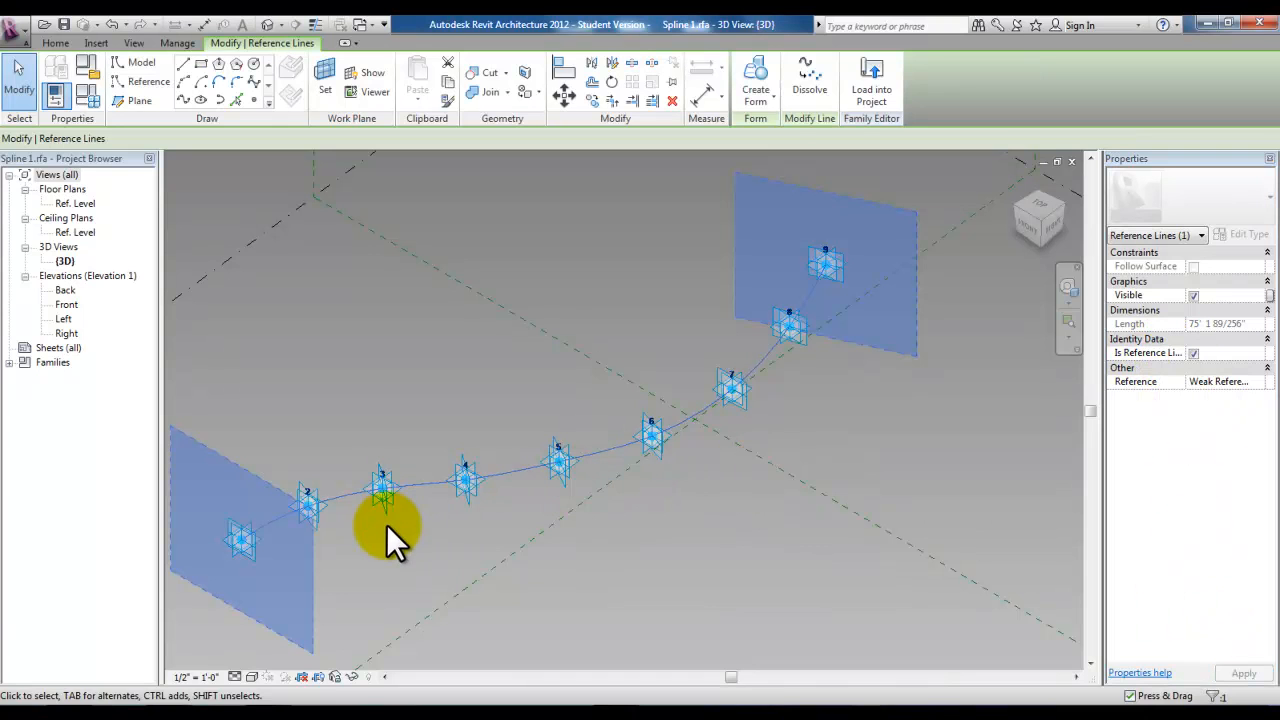
Place a hosted reference point on the spline between adaptive points 4 and 5
click(253, 97)
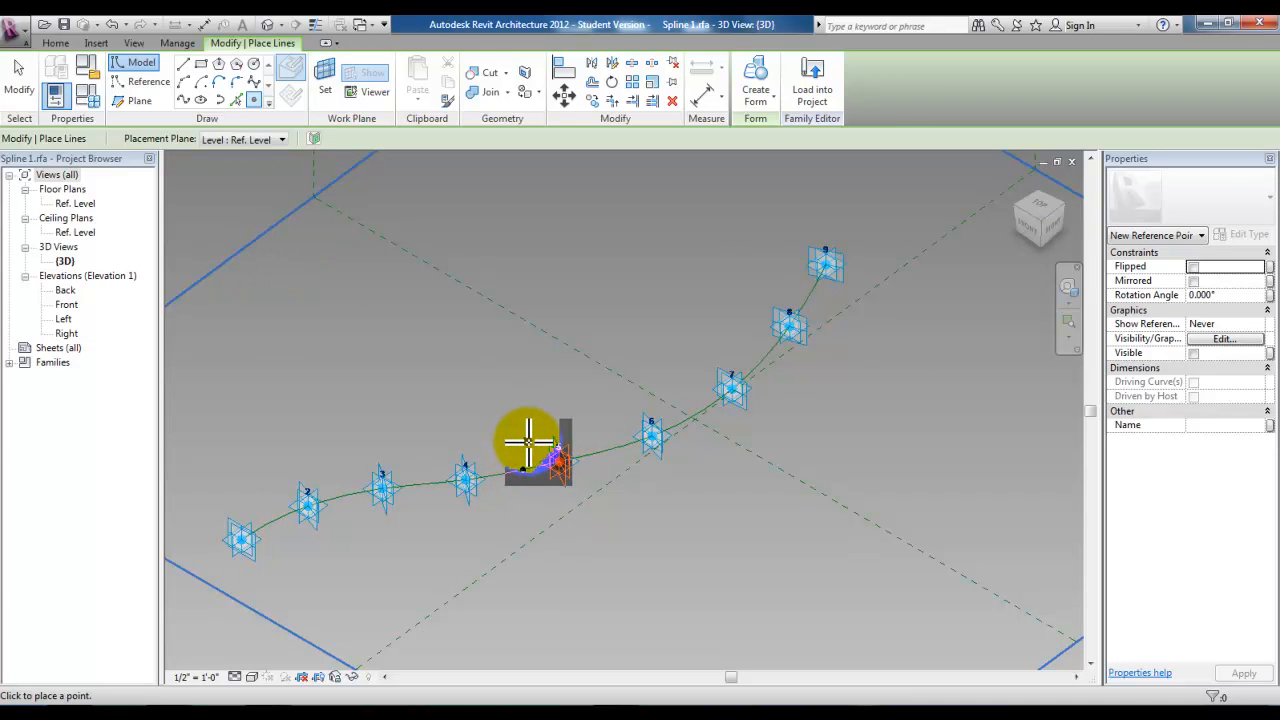
key(Escape)
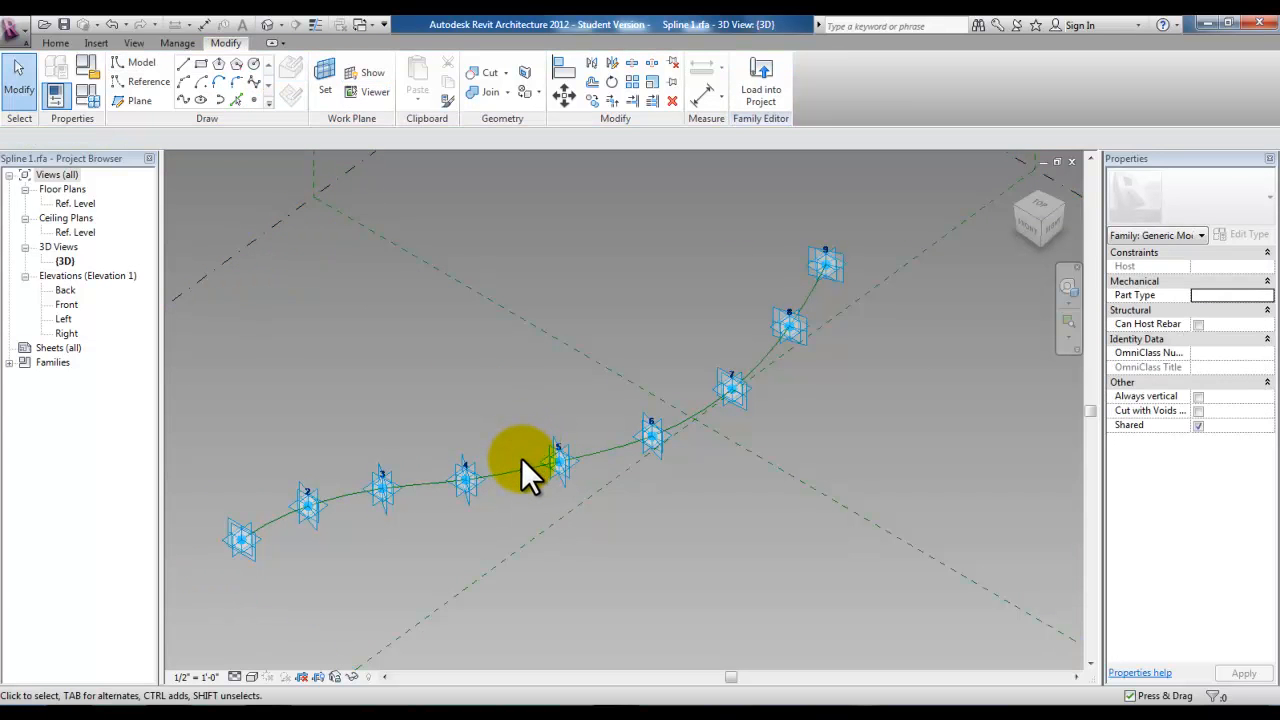
shift+middle_drag(503, 457, 529, 472)
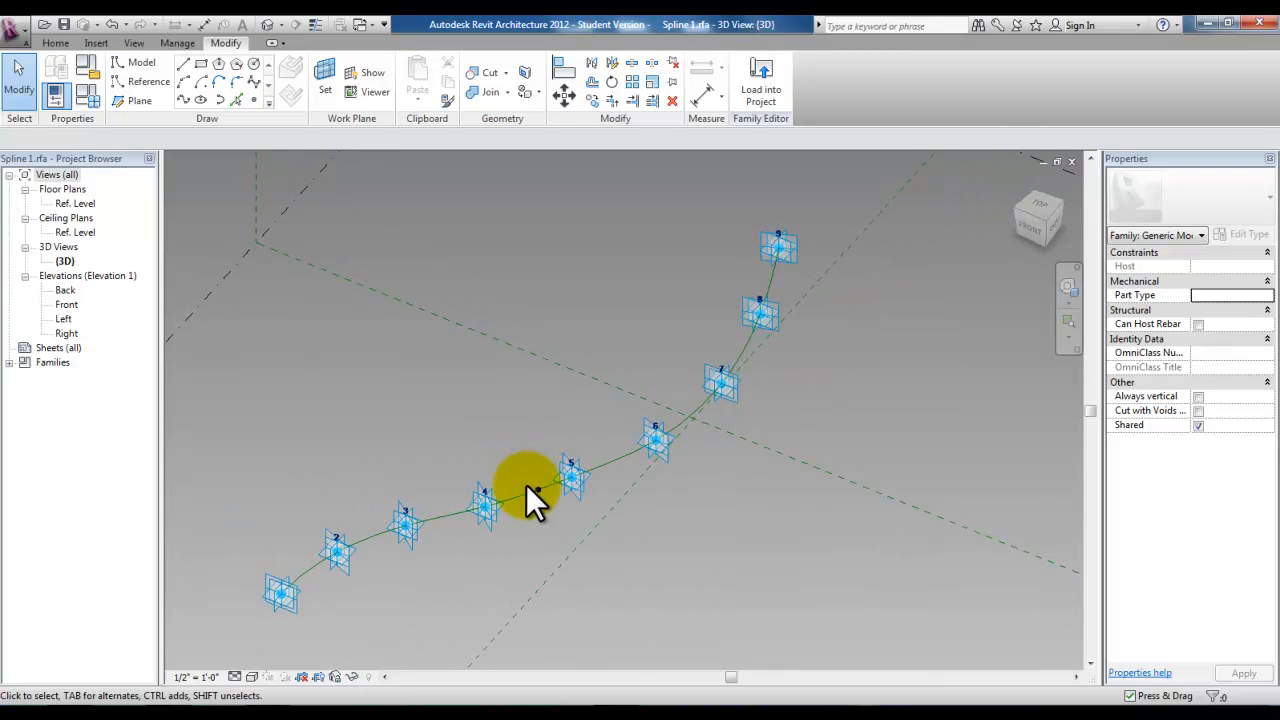
scroll(538, 490, up, 4)
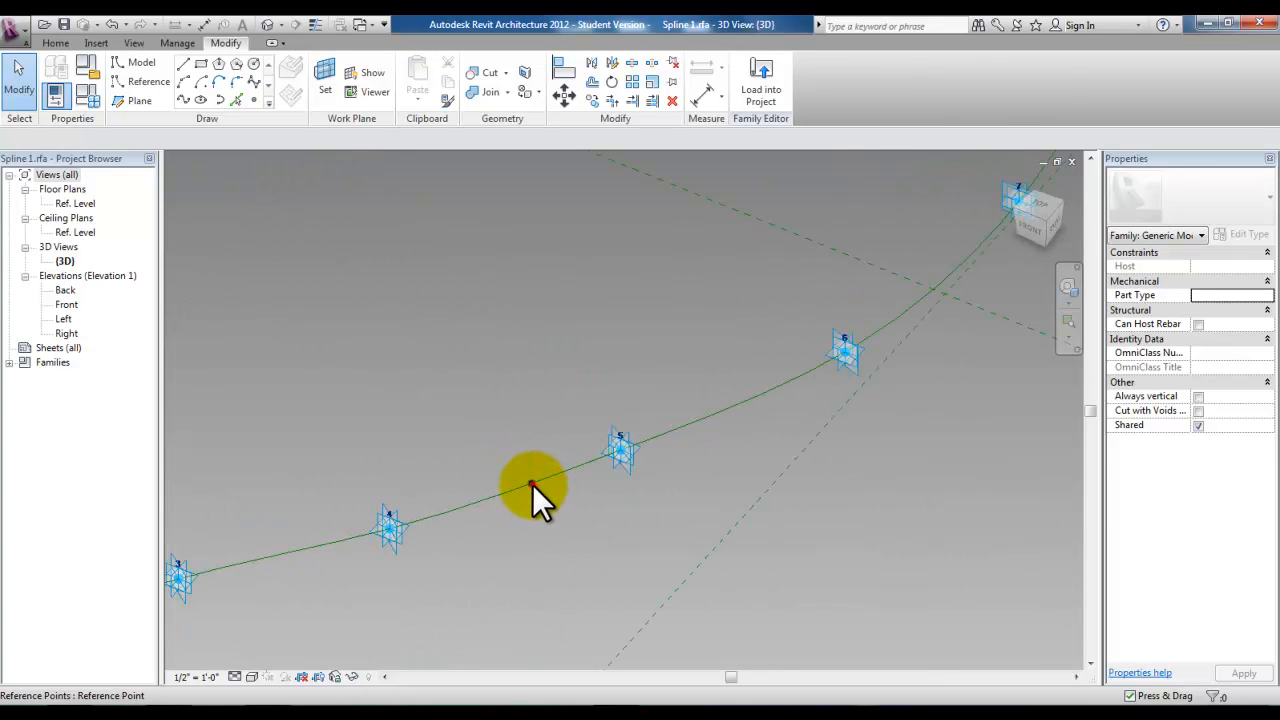
click(532, 484)
shift+middle_drag(515, 553, 650, 578)
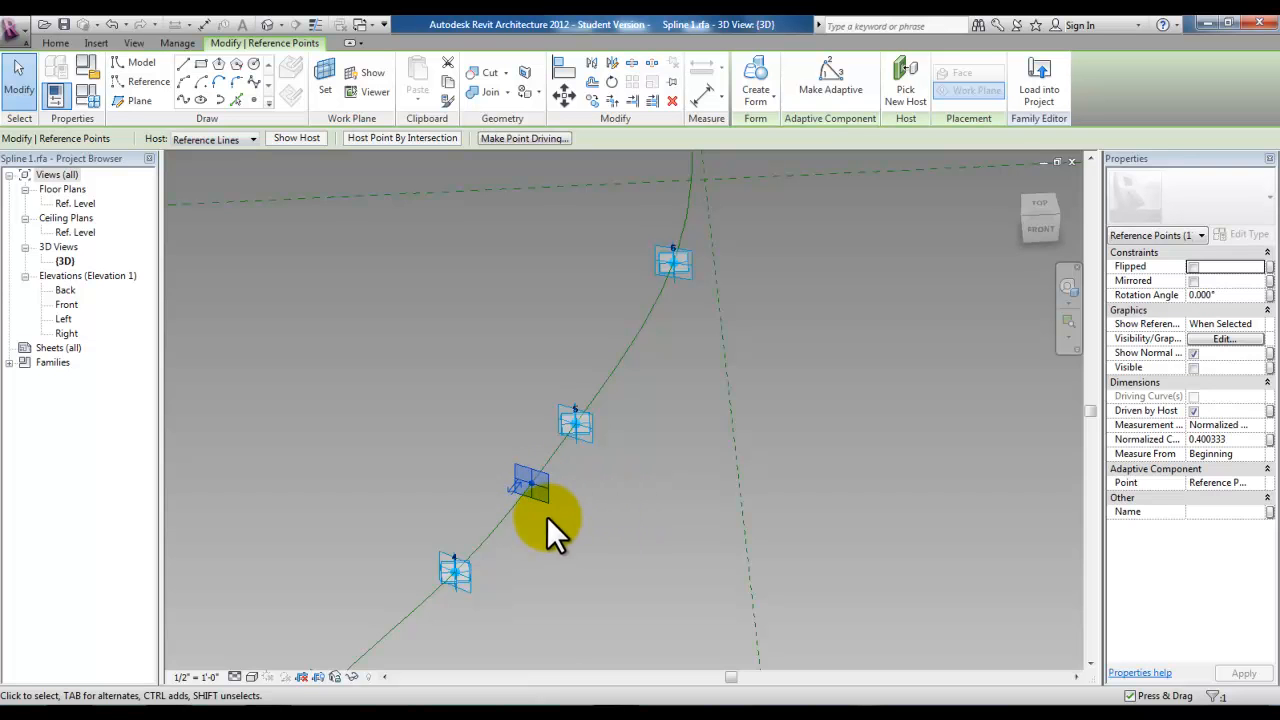
click(254, 62)
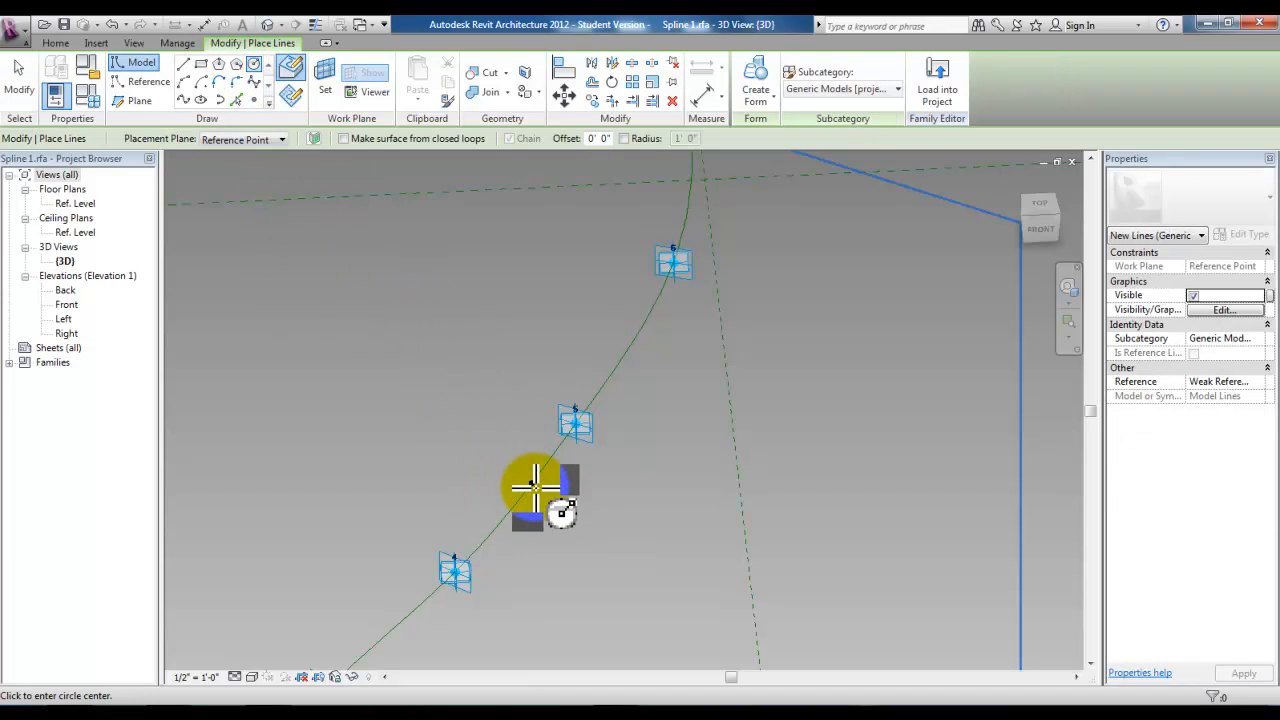
key(Escape)
key(Escape)
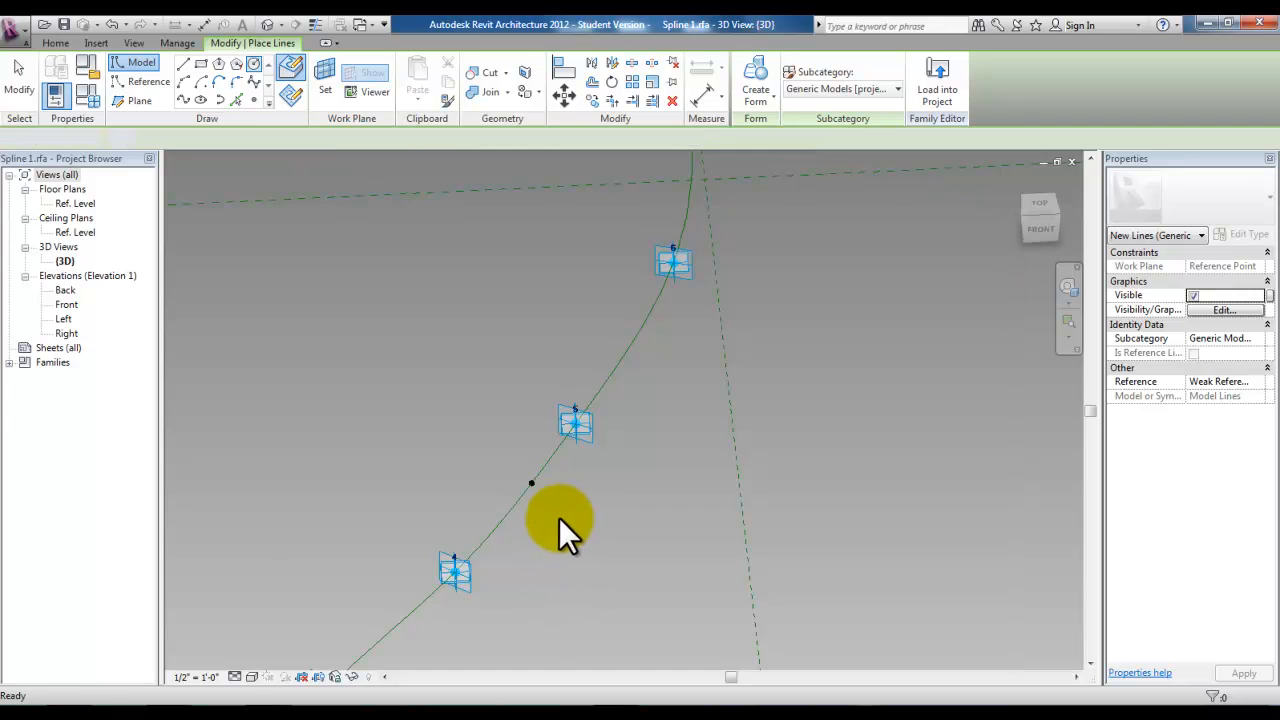
Draw a small model-line circle centred on the hosted reference point, on that point's work plane perpendicular to the spline
click(534, 483)
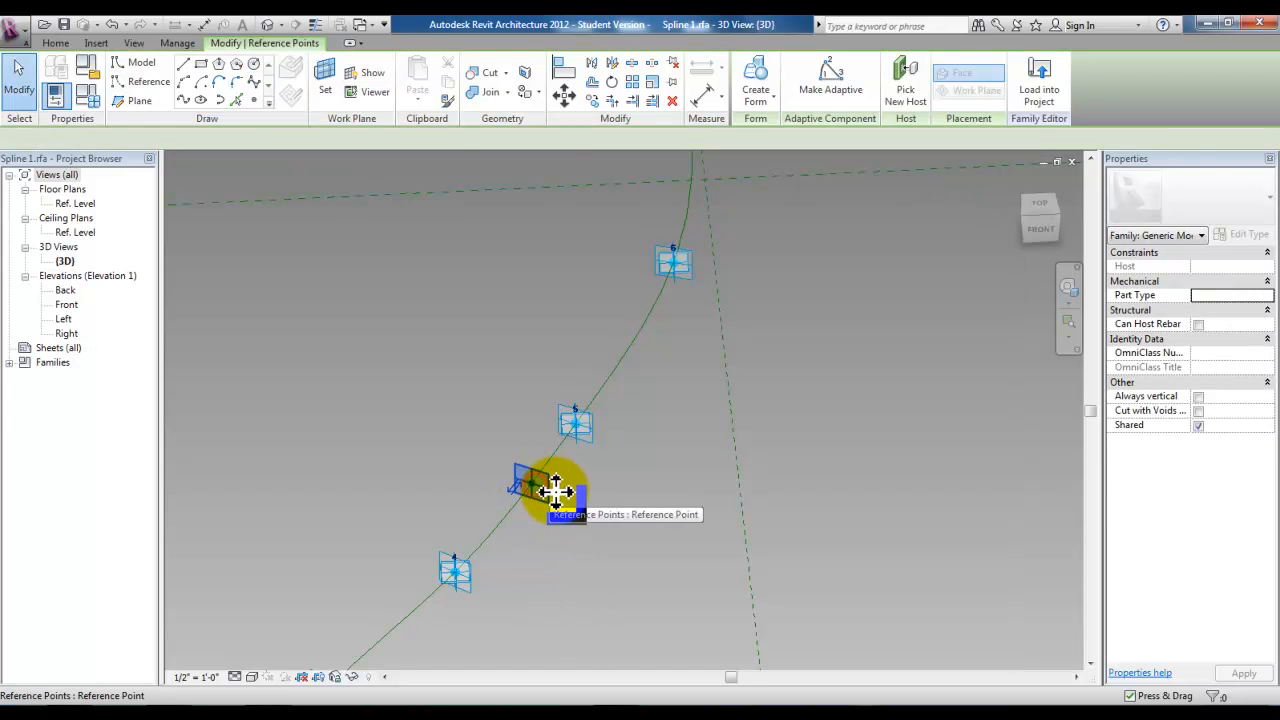
click(256, 63)
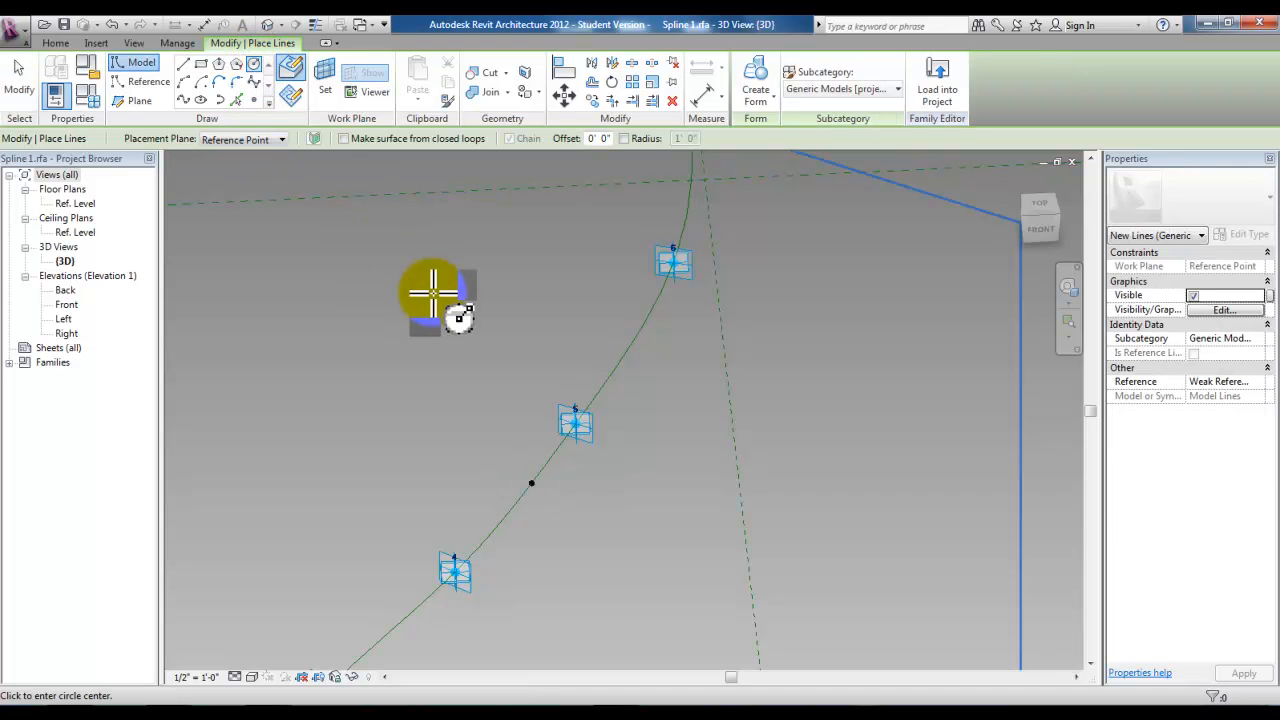
shift+middle_drag(443, 309, 451, 409)
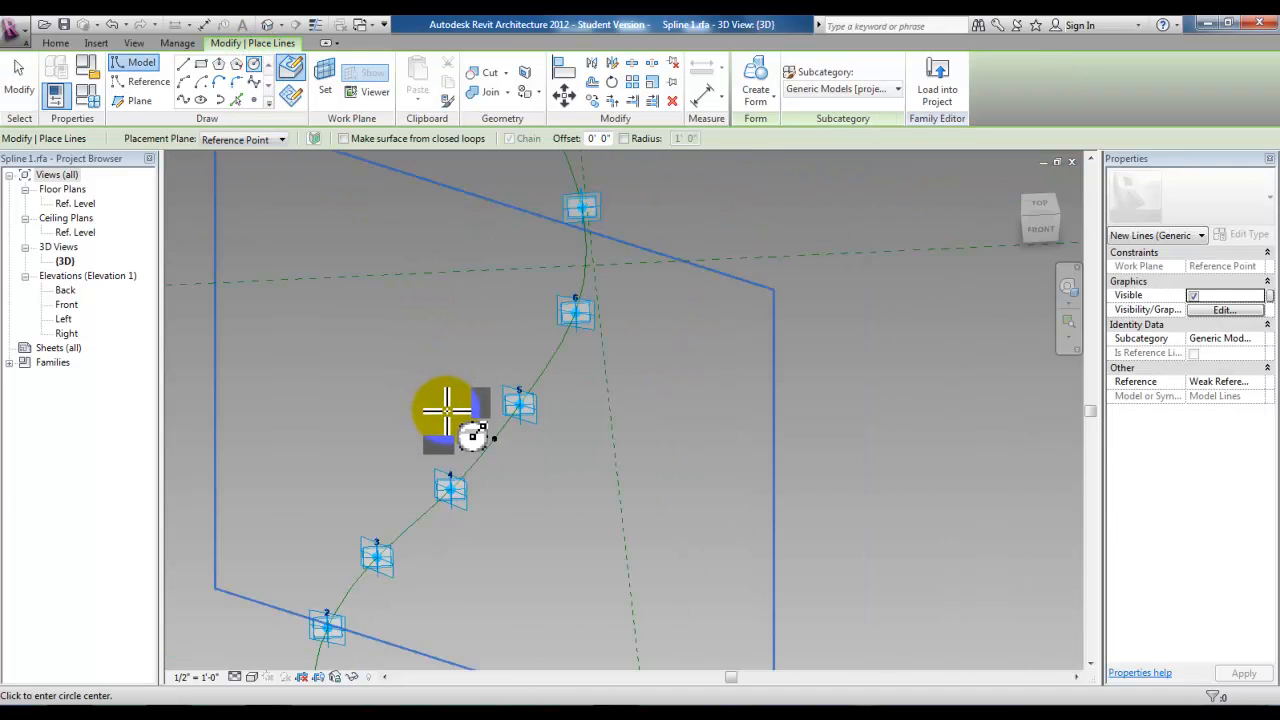
click(495, 441)
scroll(494, 442, up, 2)
scroll(495, 442, up, 1)
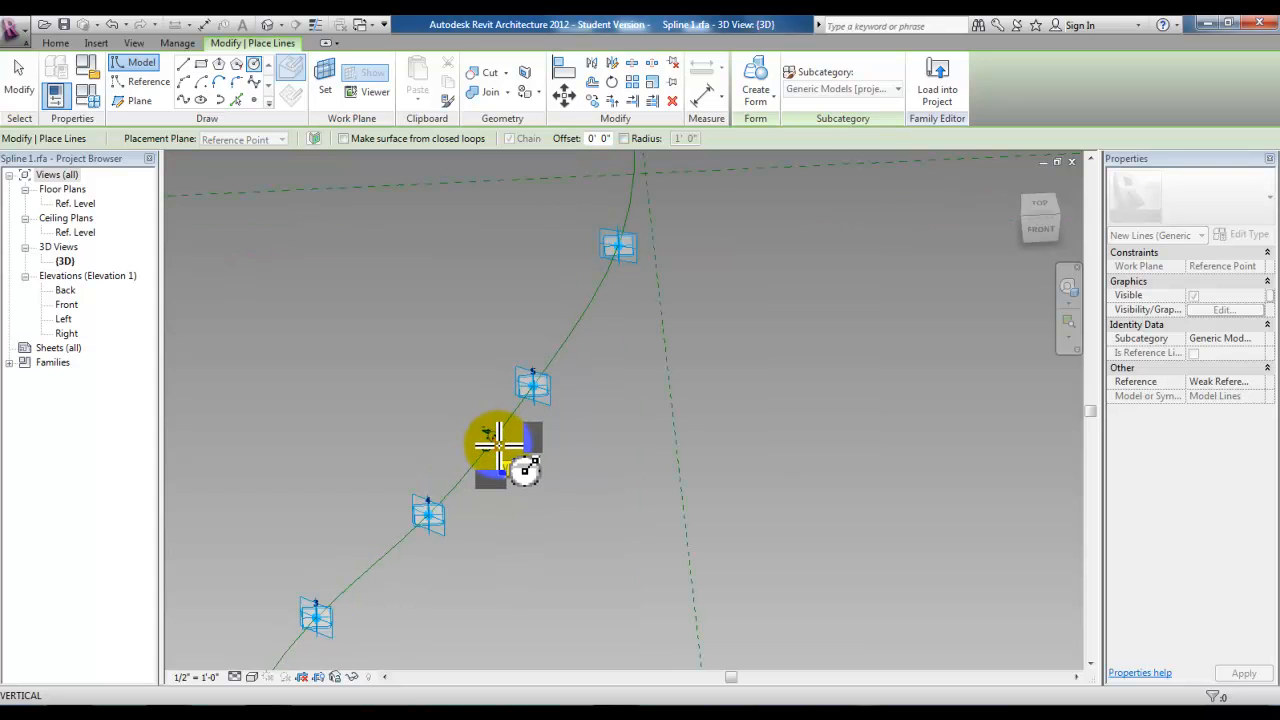
key(Escape)
key(Escape)
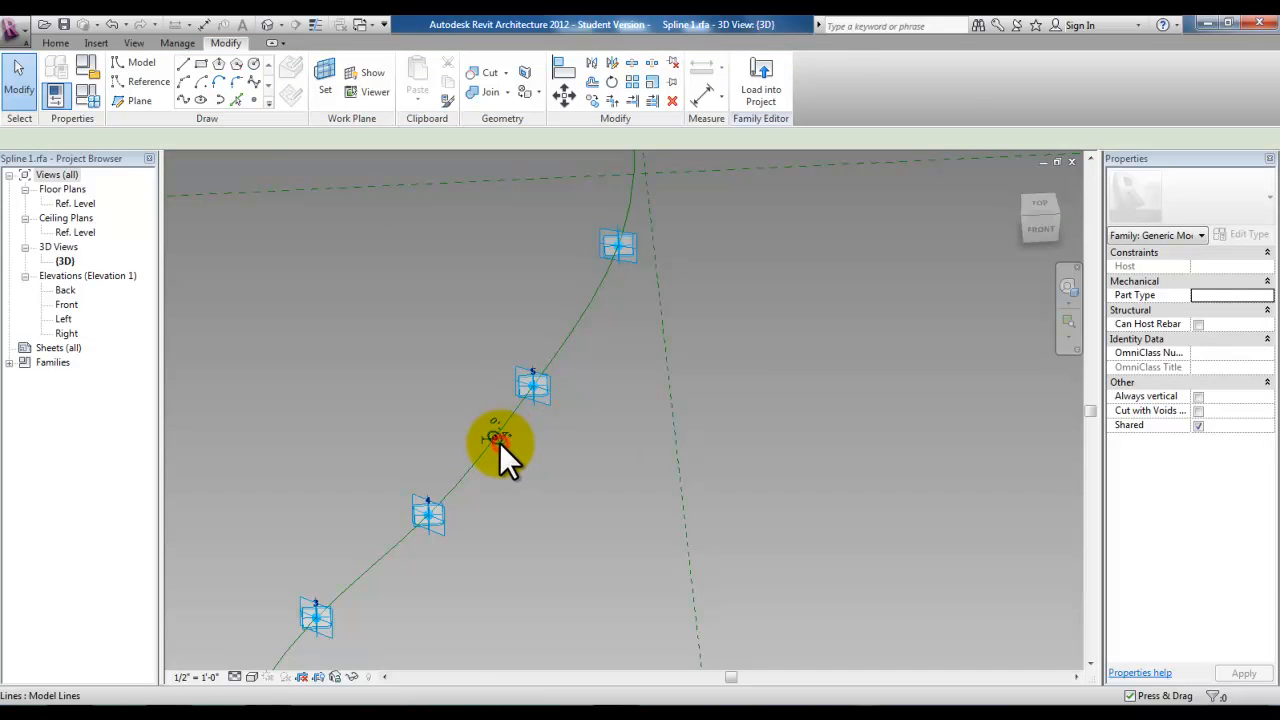
Create a solid form by sweeping the circle along the spline reference line
click(499, 442)
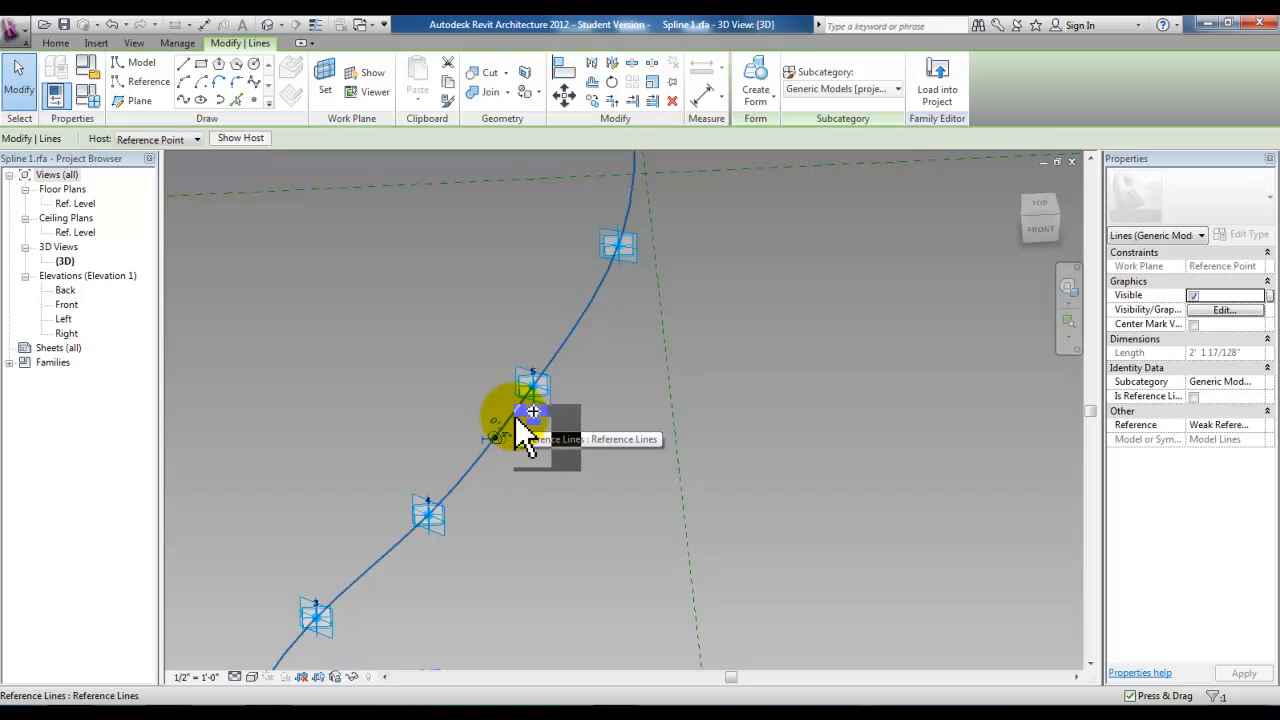
ctrl+click(515, 435)
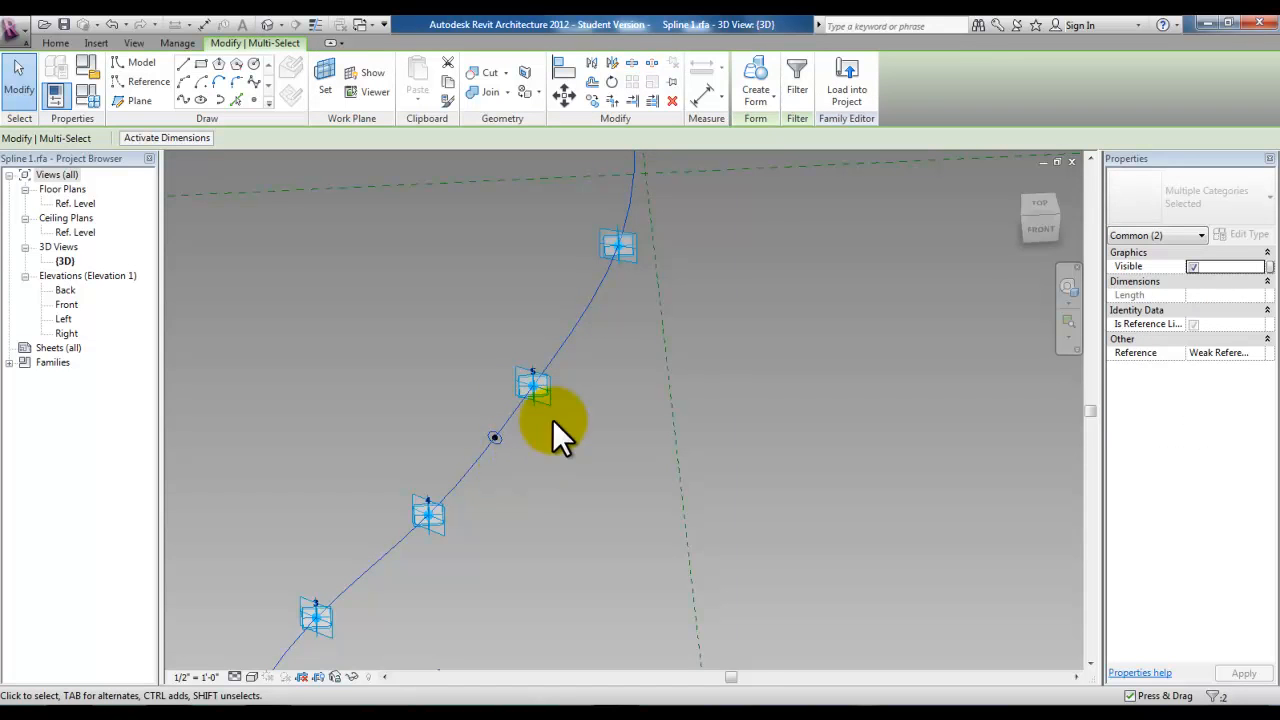
click(753, 101)
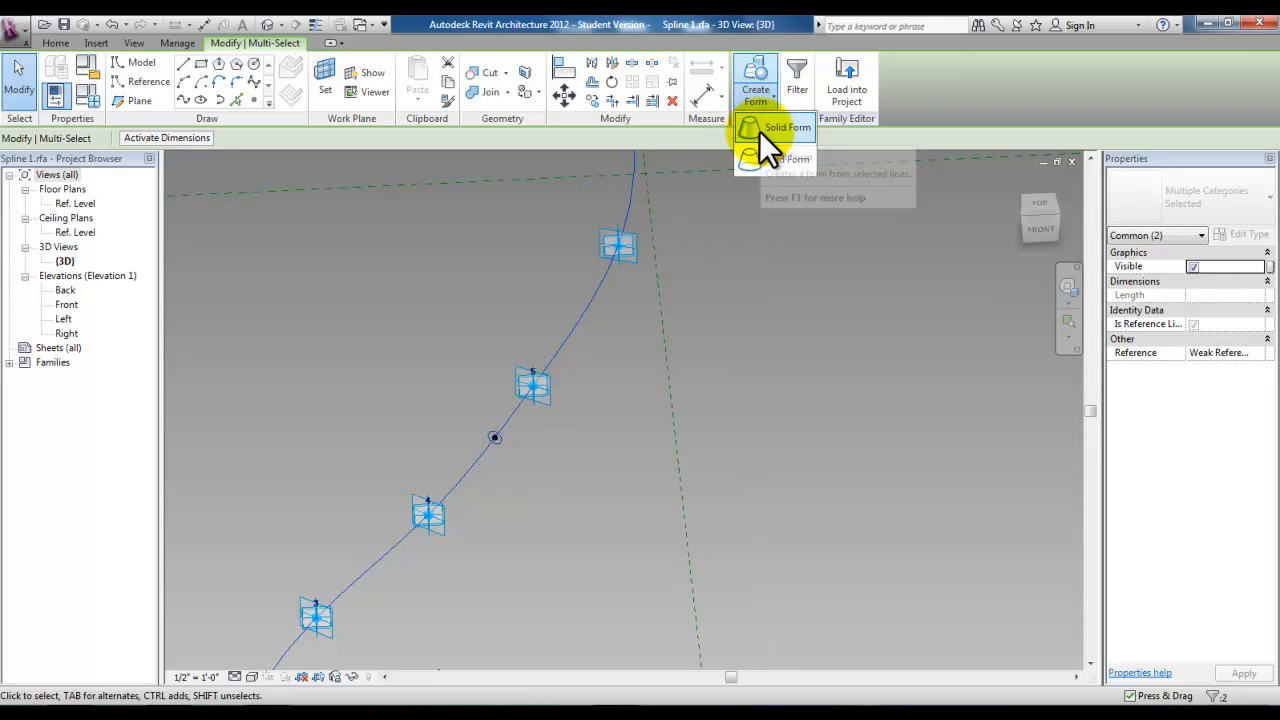
click(759, 131)
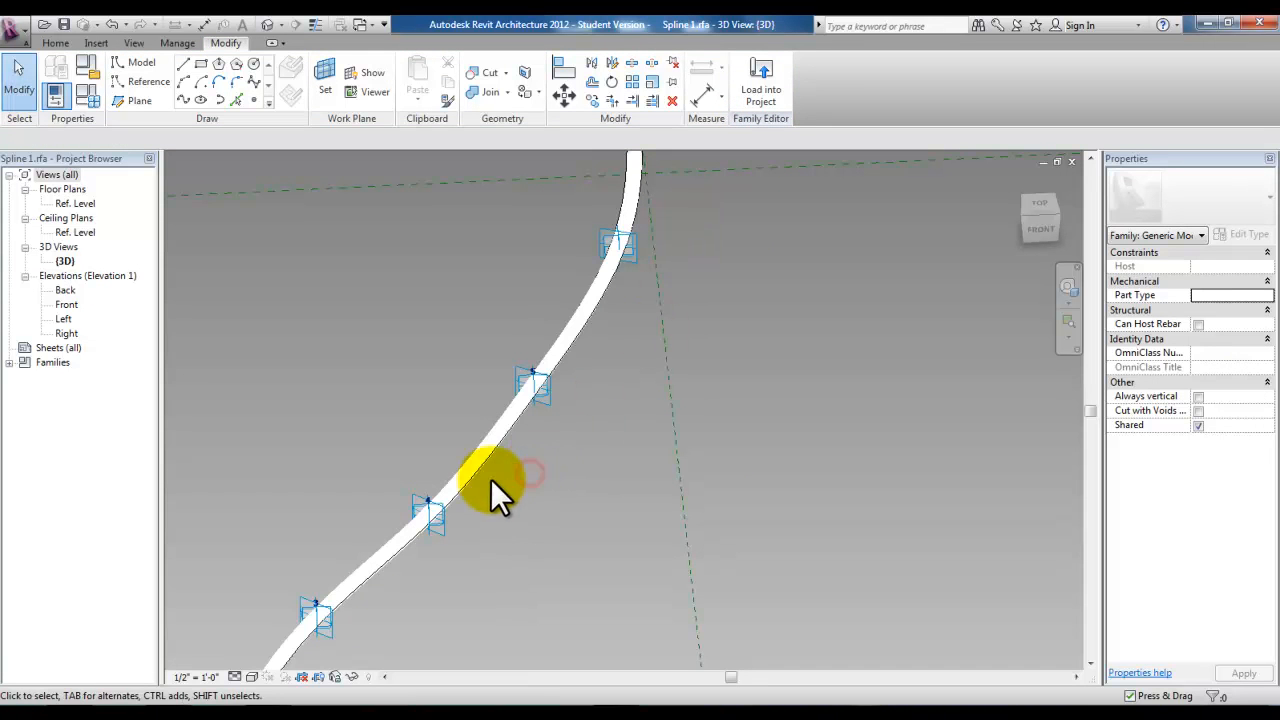
Set the 3D view's visual style to Wireframe
click(251, 677)
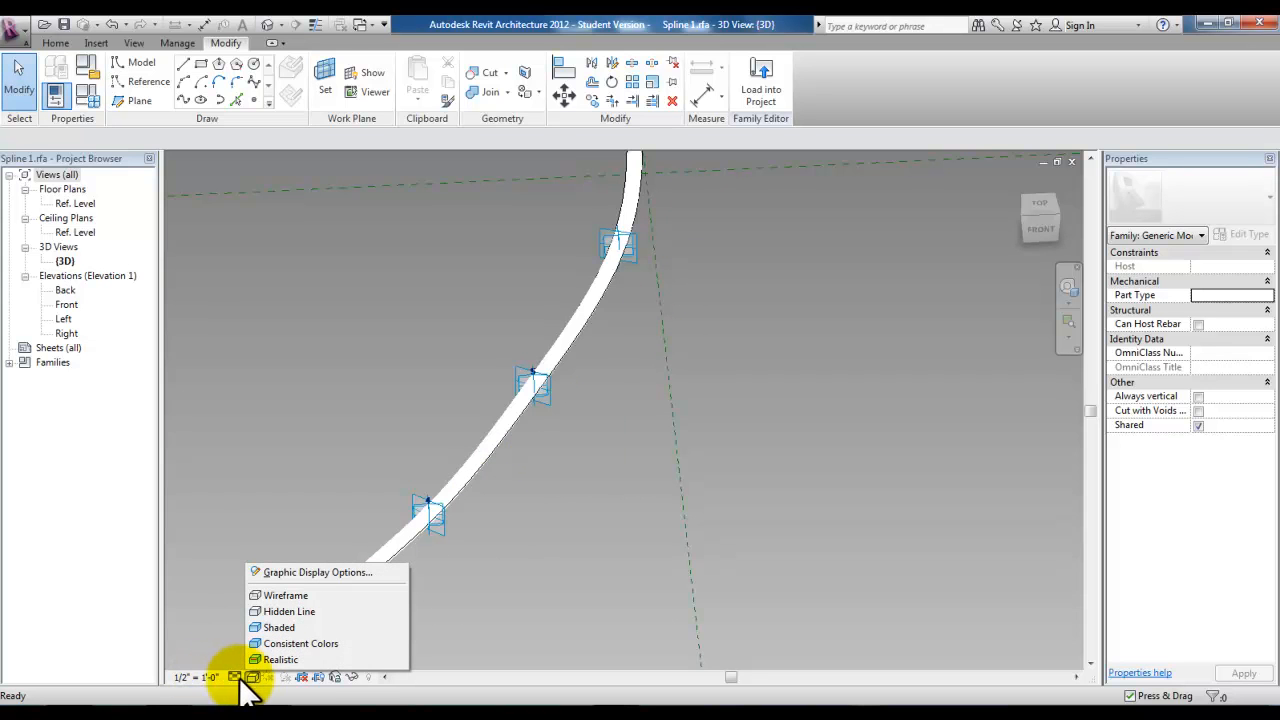
click(306, 596)
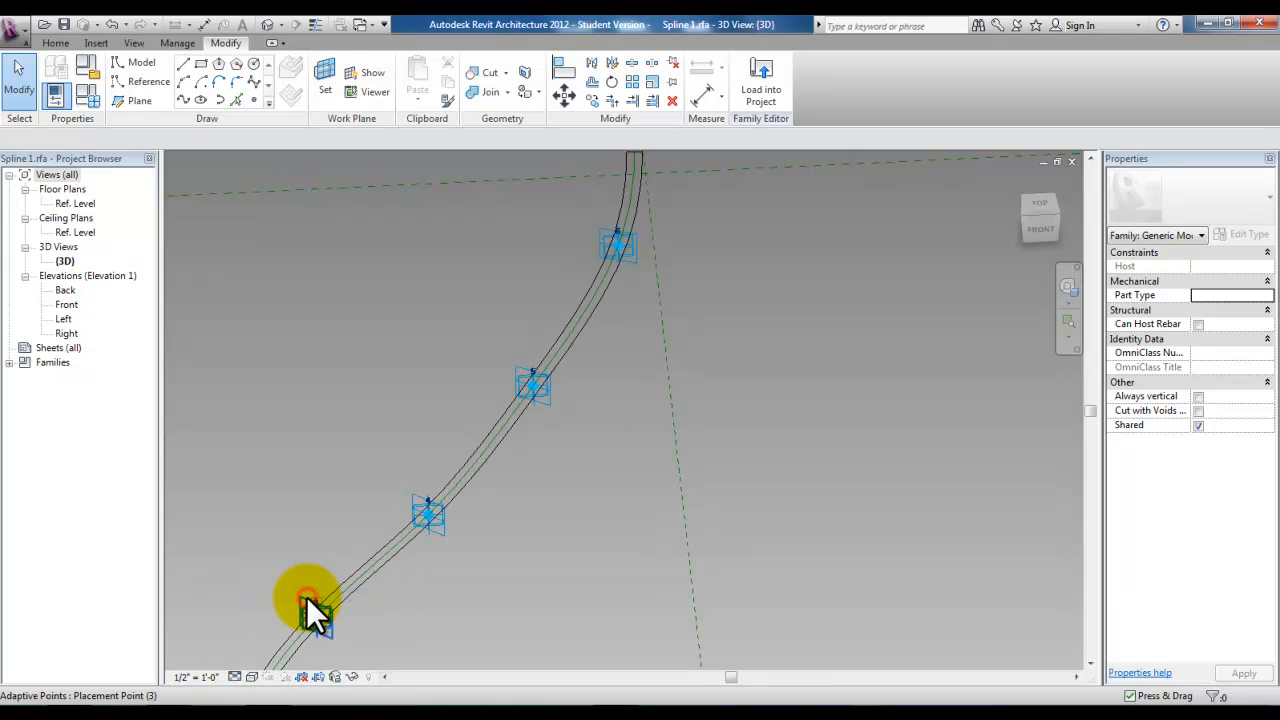
ctrl+middle_drag(509, 520, 480, 537)
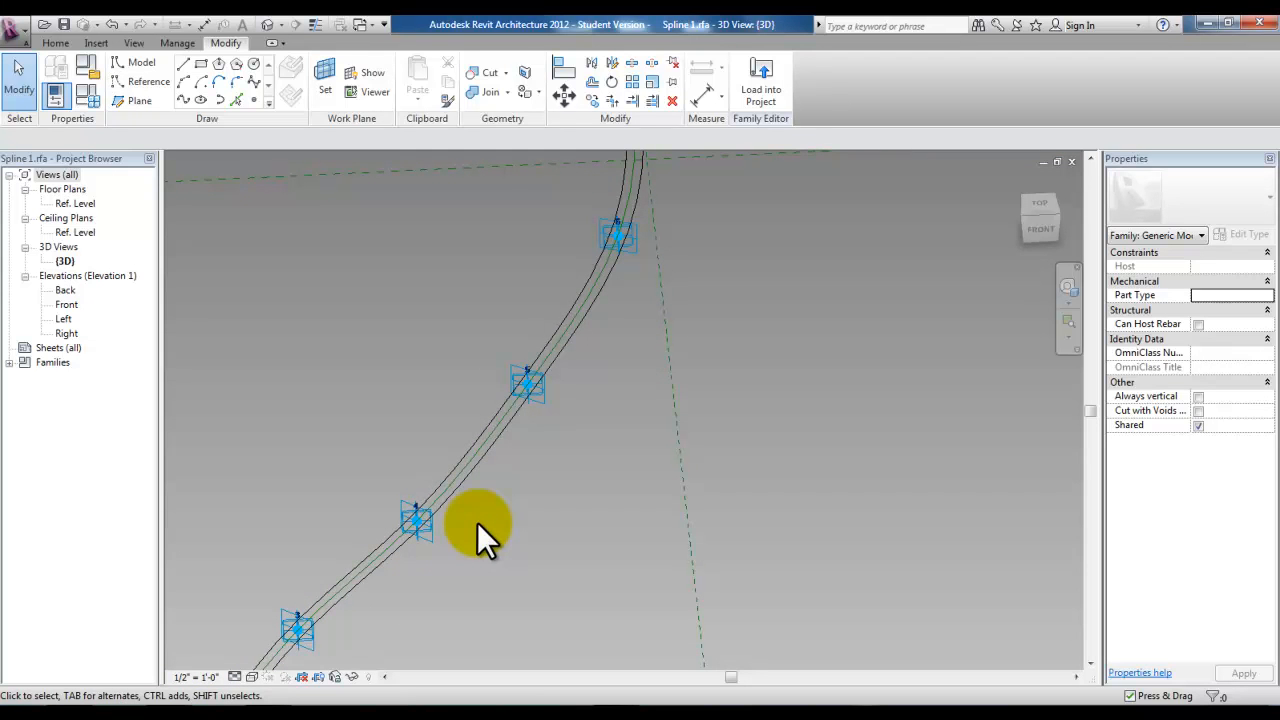
Convert the spline inside the solid form back into a model line by turning off Is Reference Line
click(461, 471)
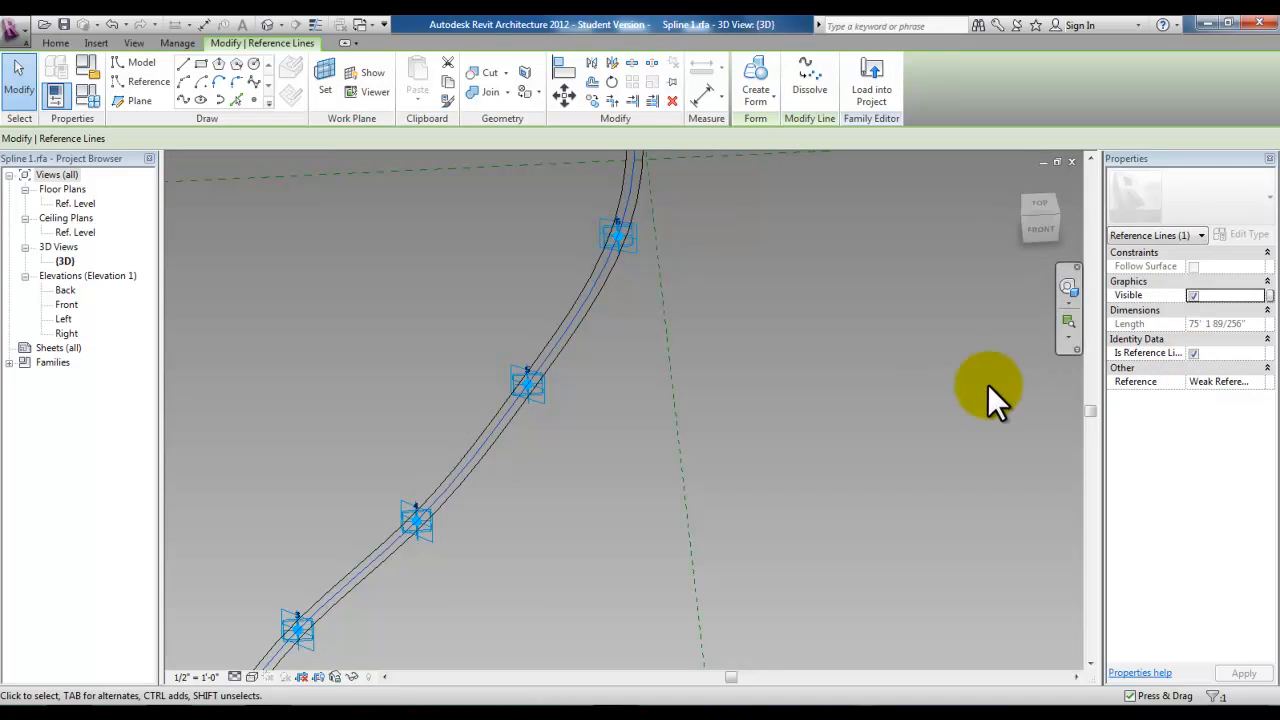
click(1194, 354)
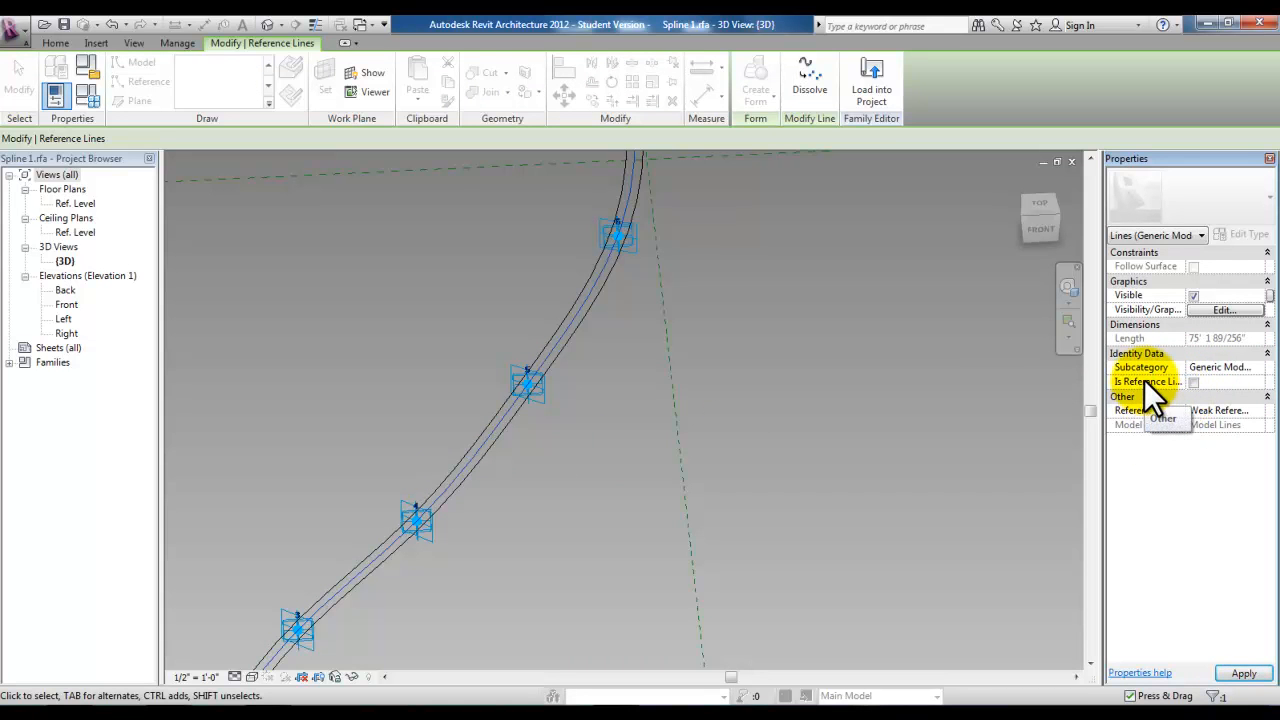
click(595, 476)
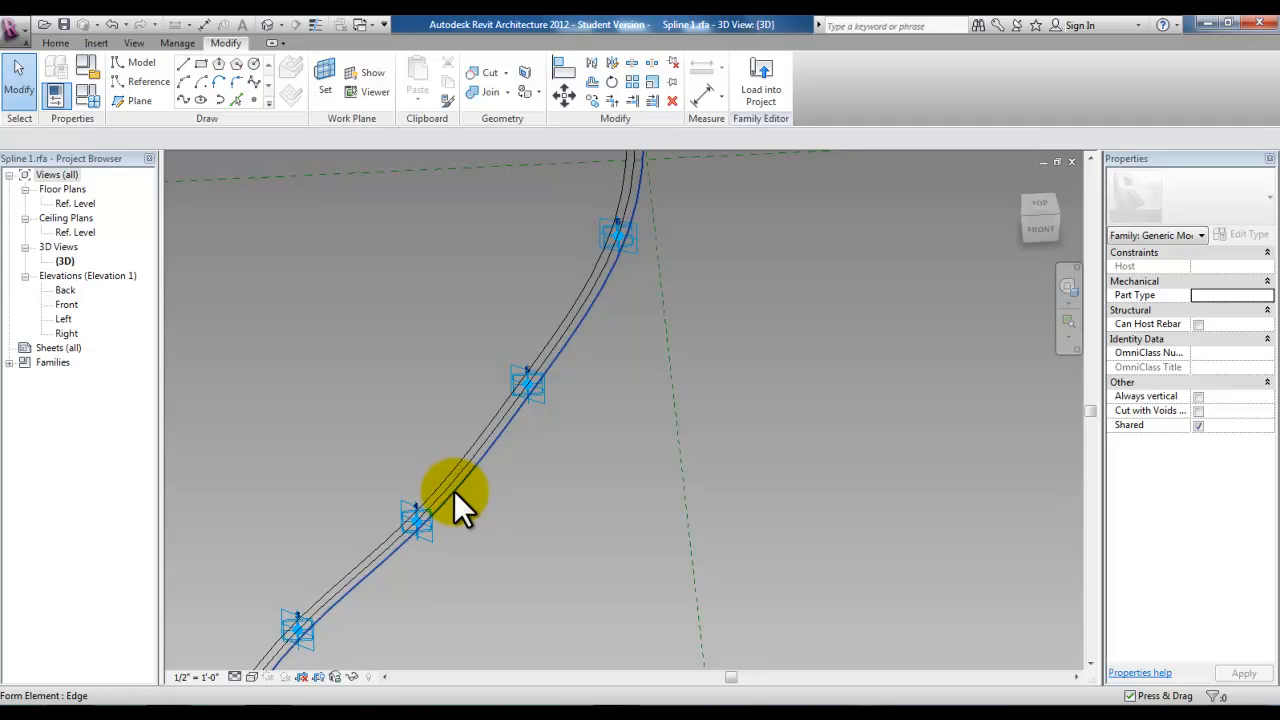
Associate the swept form's Visible property with a new Yes/No type parameter named "Spline Geometry On Off"
key(Tab)
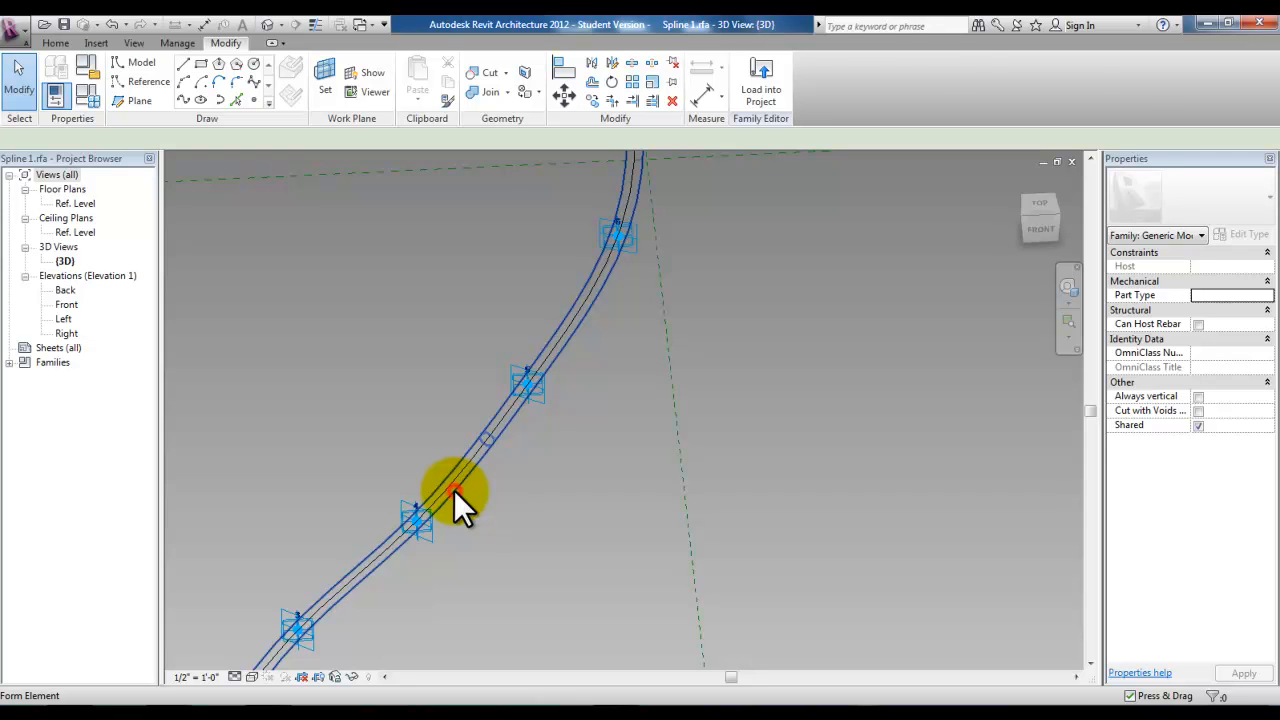
click(455, 492)
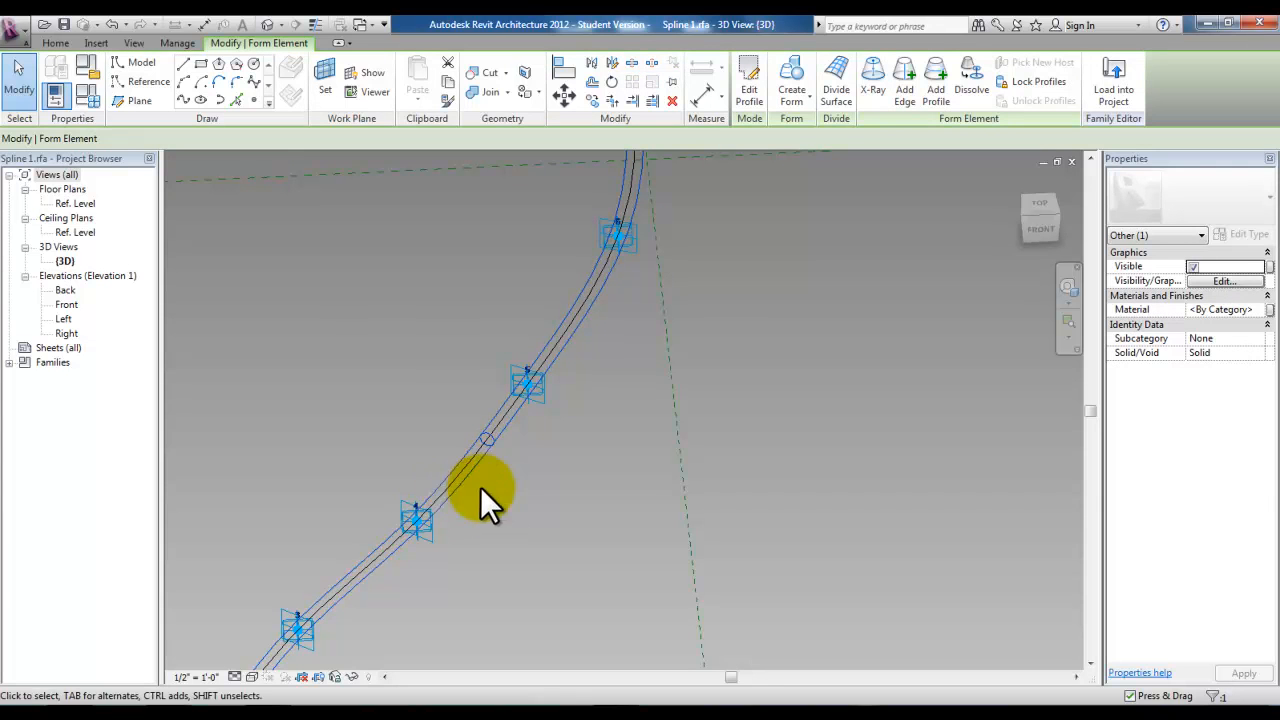
click(1270, 267)
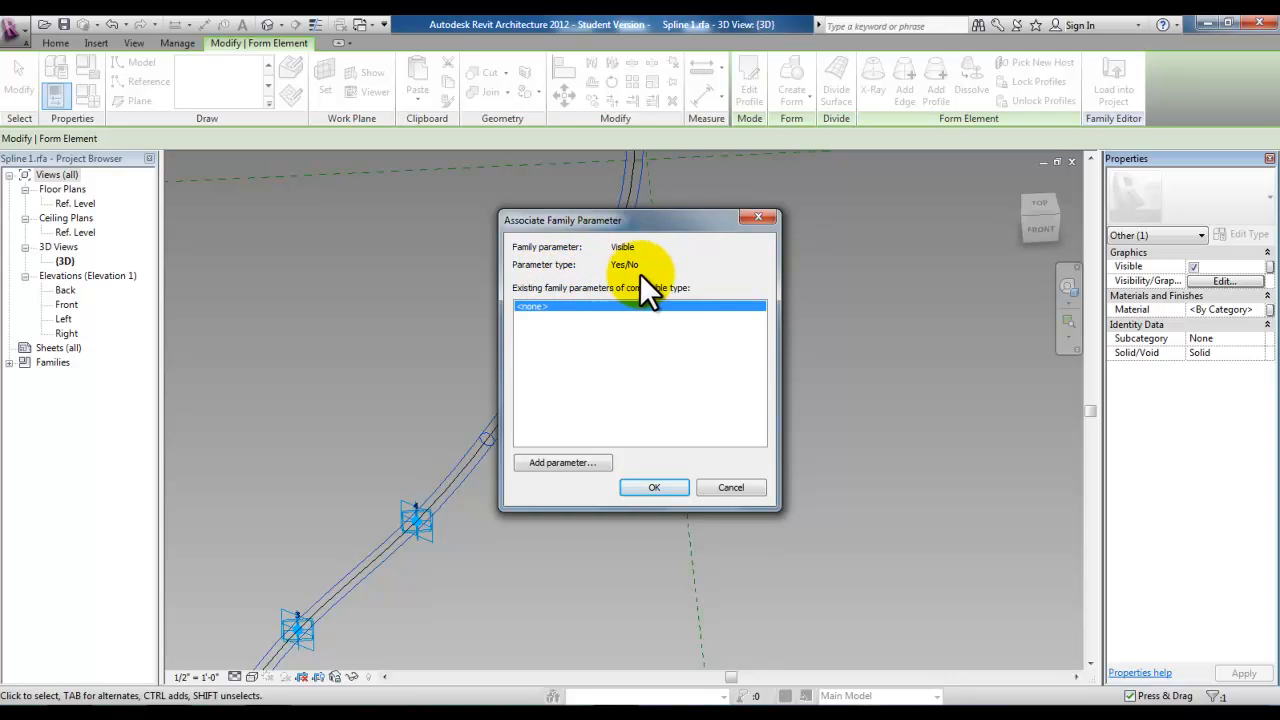
click(565, 462)
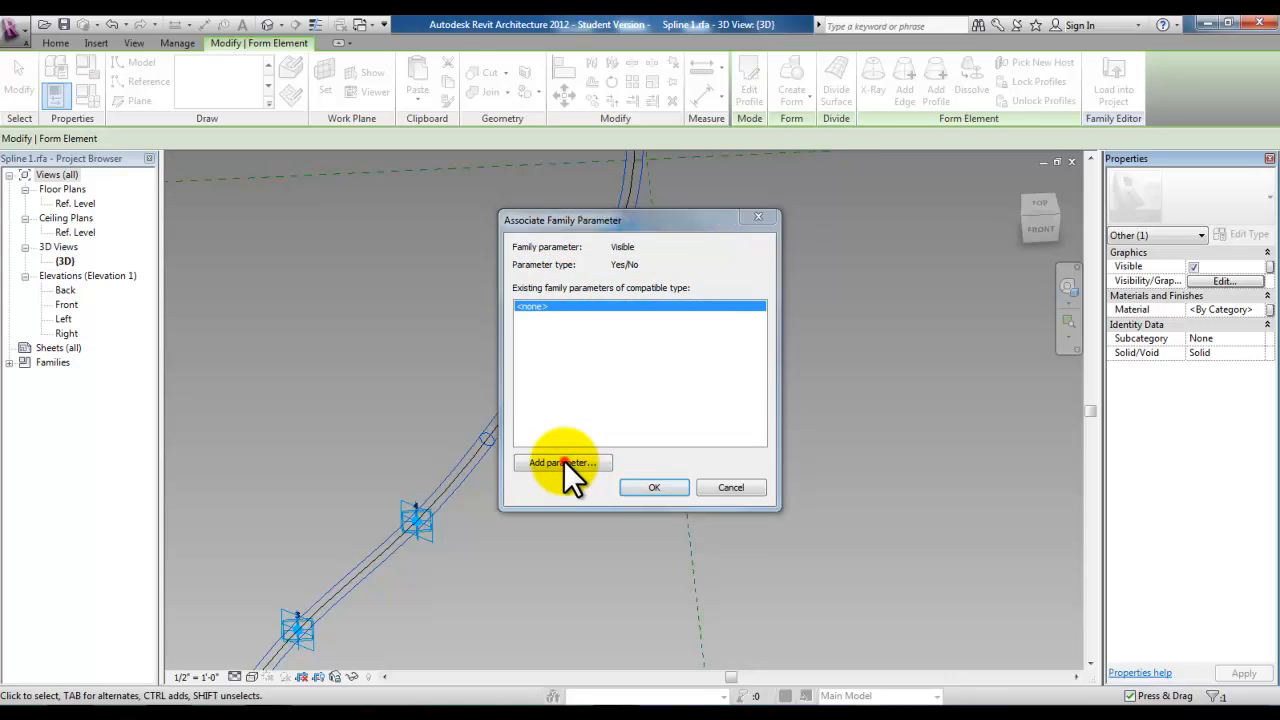
click(562, 253)
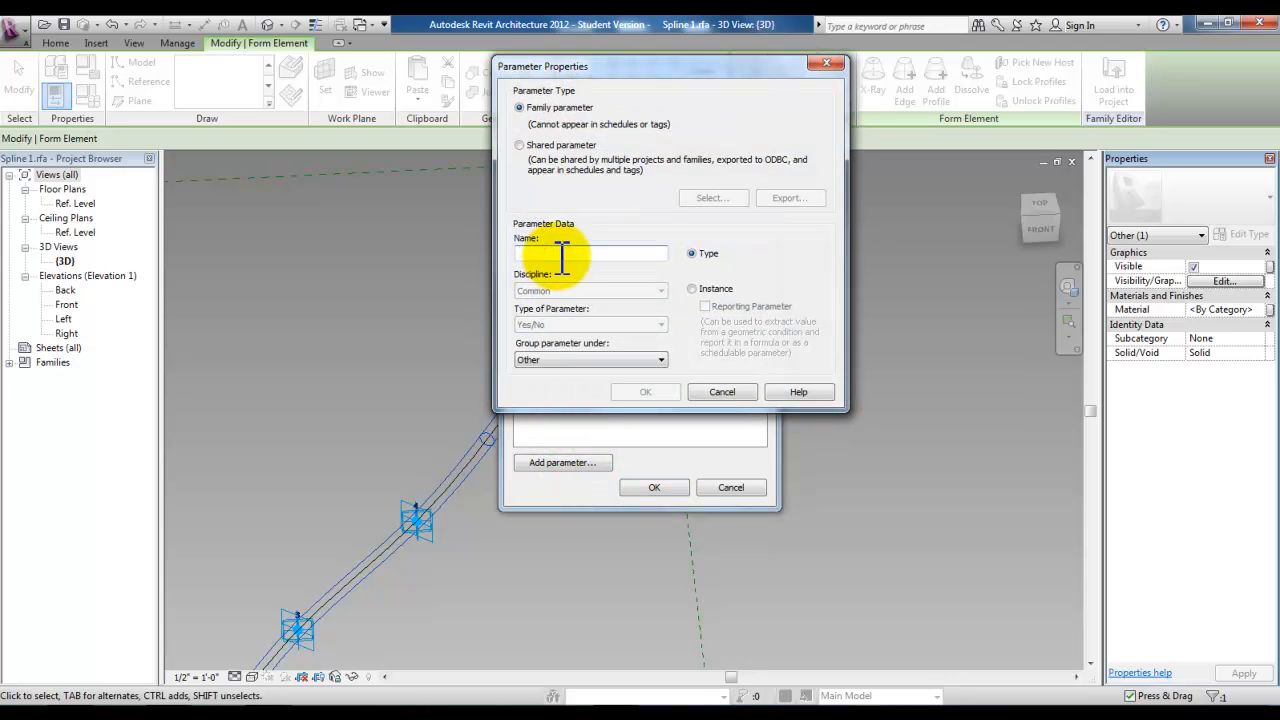
text(Spl)
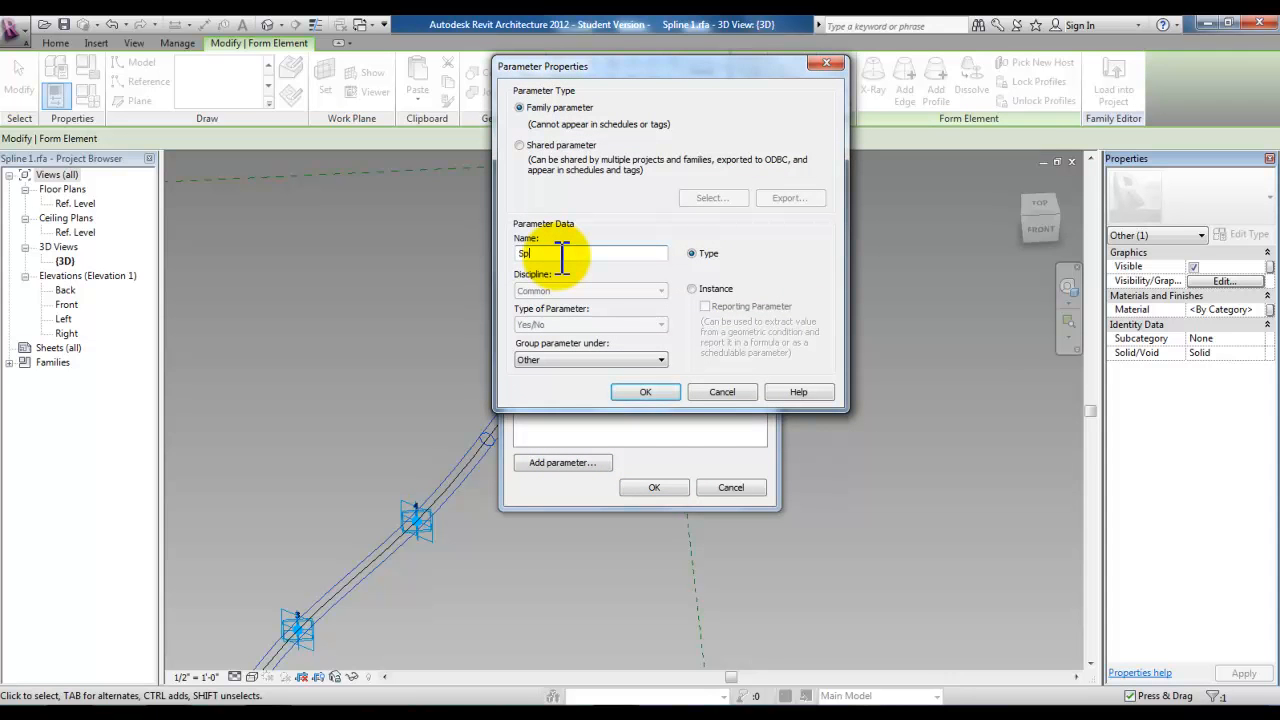
text(ine Geometry On OFF)
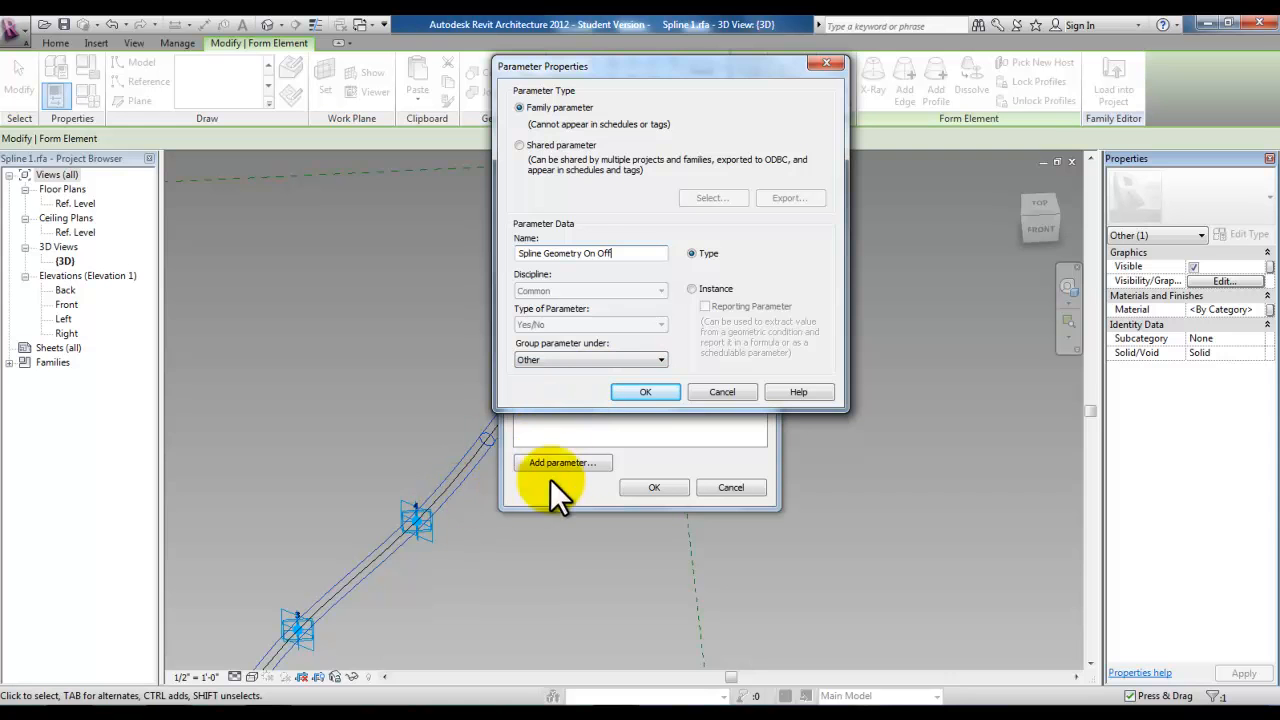
click(646, 393)
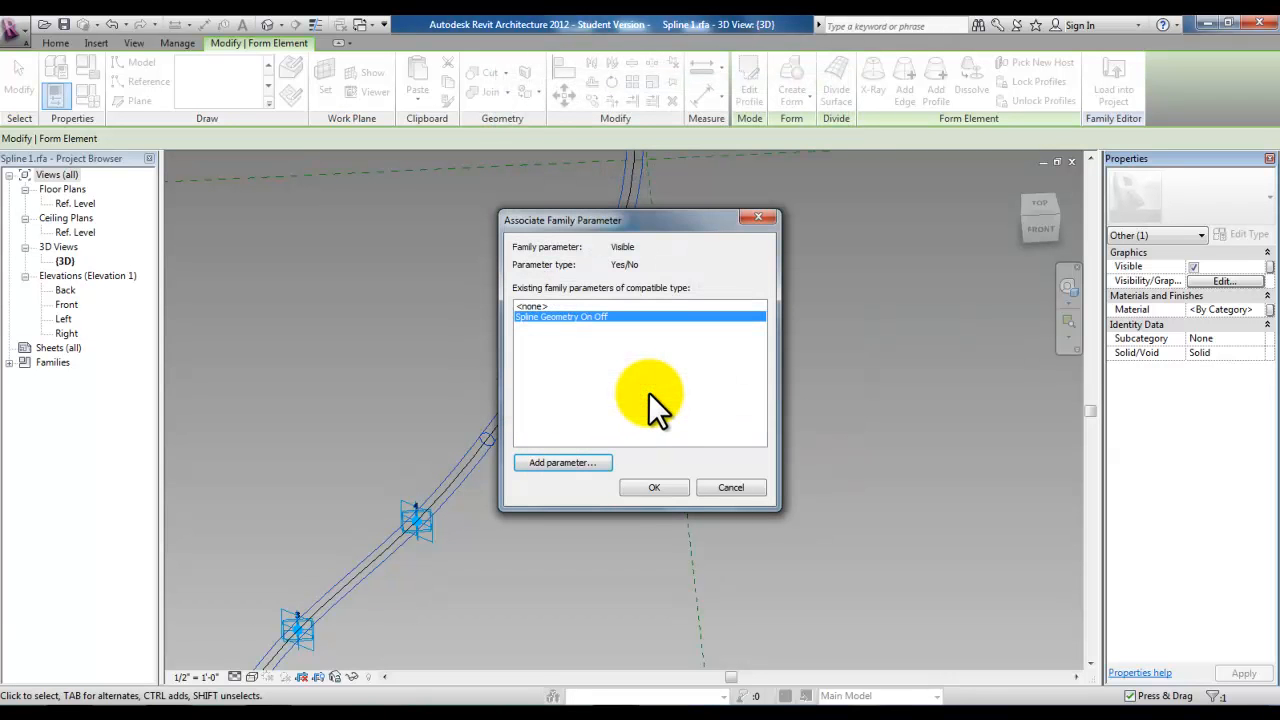
click(650, 490)
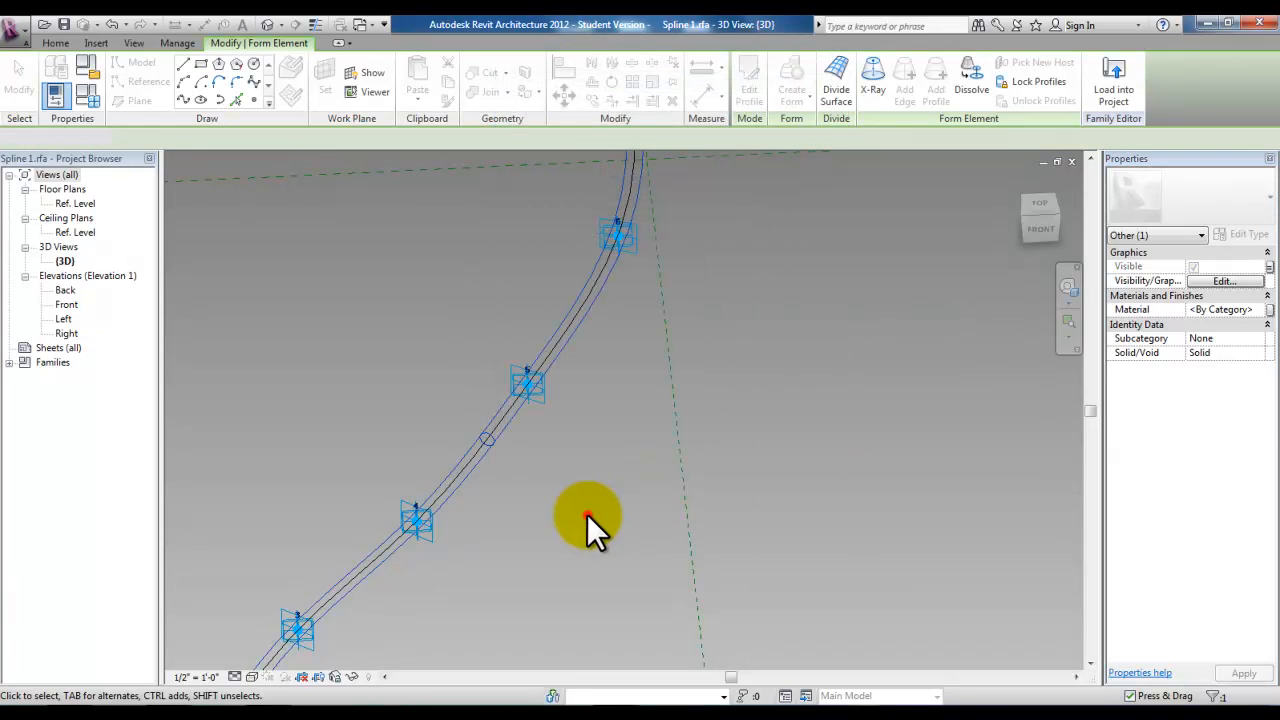
click(583, 478)
Set the spline family's 3D view to the Shaded visual style
scroll(583, 476, down, 2)
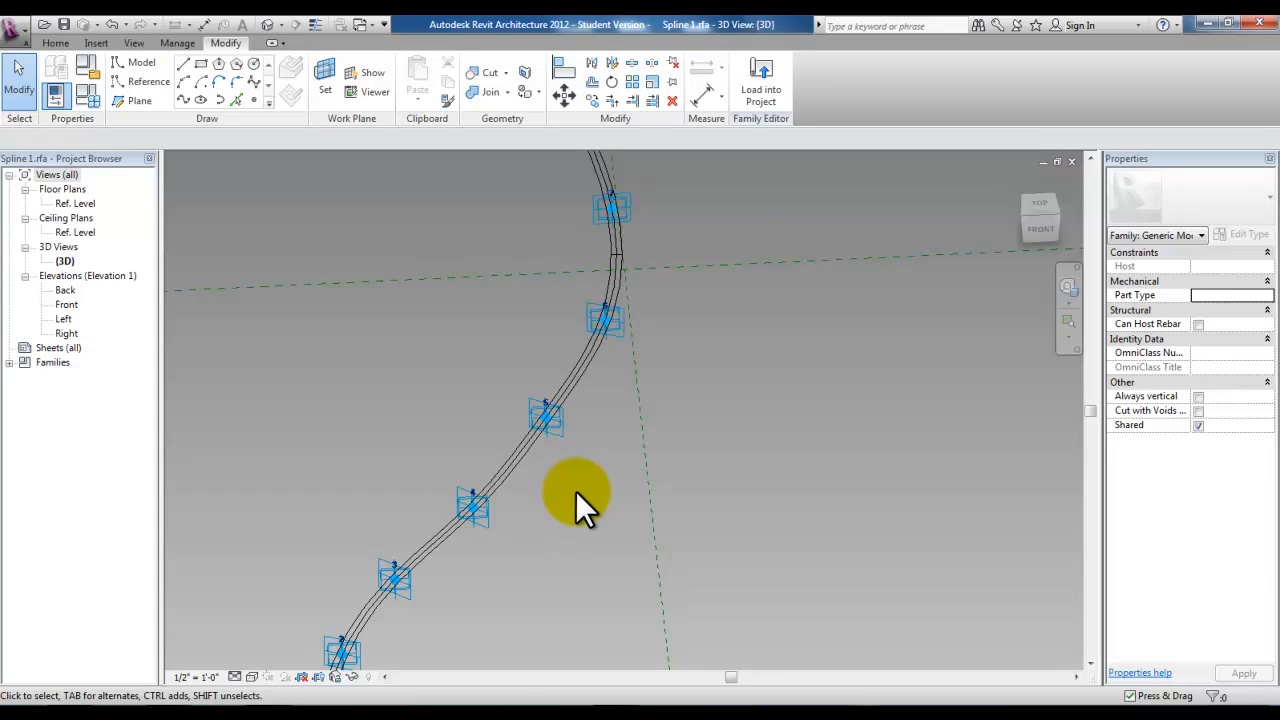
mouse_move(574, 521)
shift+middle_down()
mouse_move(543, 543)
mouse_move(580, 510)
shift+middle_up()
middle_drag(691, 404, 827, 436)
click(253, 677)
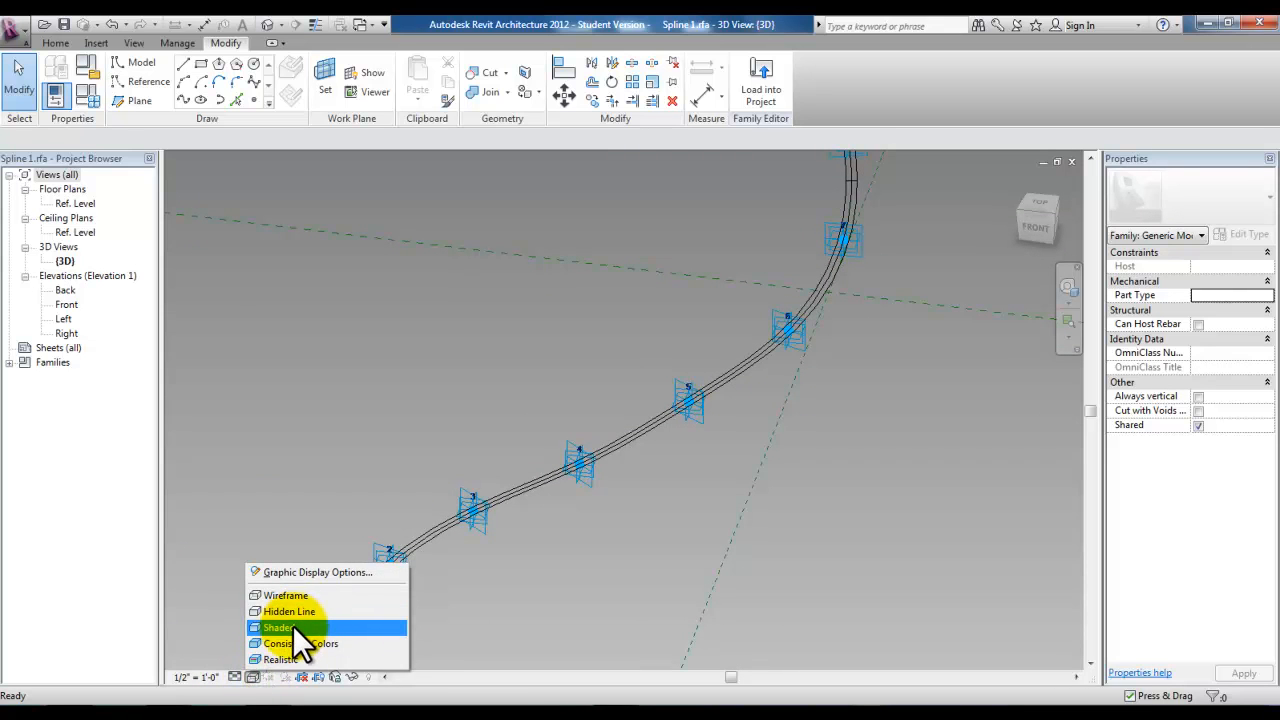
click(293, 627)
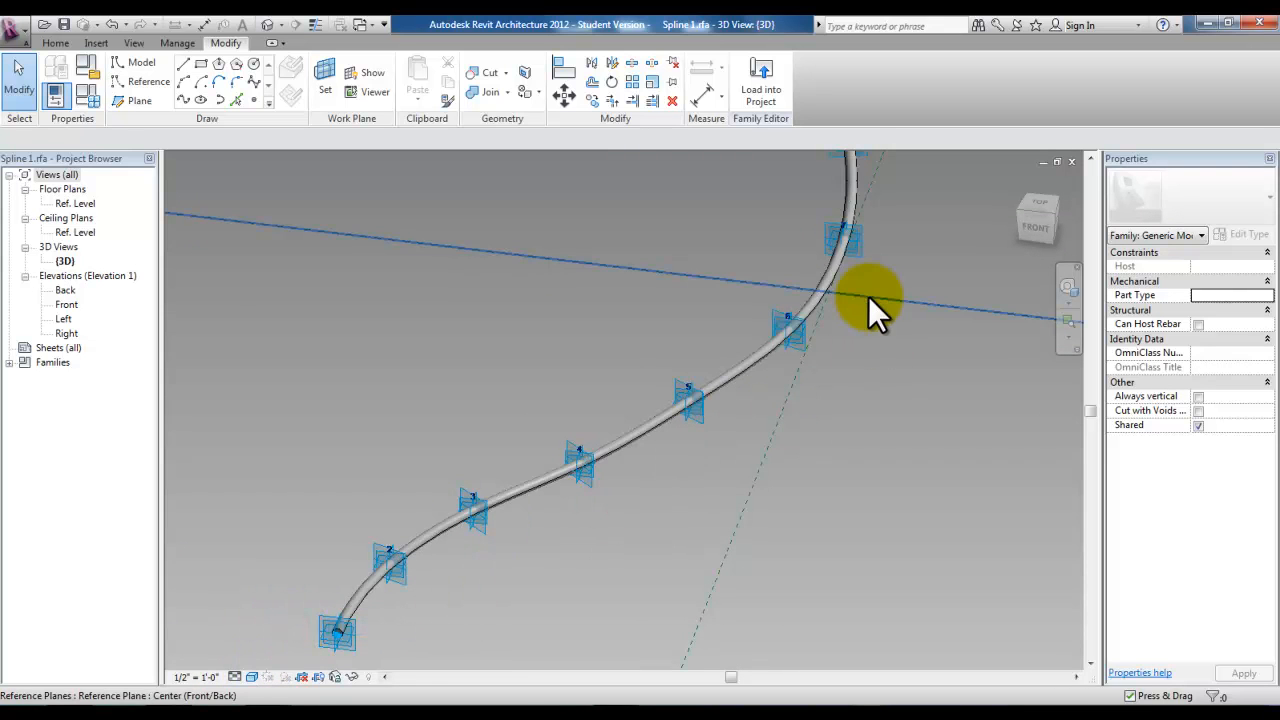
scroll(860, 305, down, 3)
middle_drag(860, 305, 706, 410)
Save the spline family and load it into the mass 1 family, overwriting the existing version and its parameter values
click(62, 22)
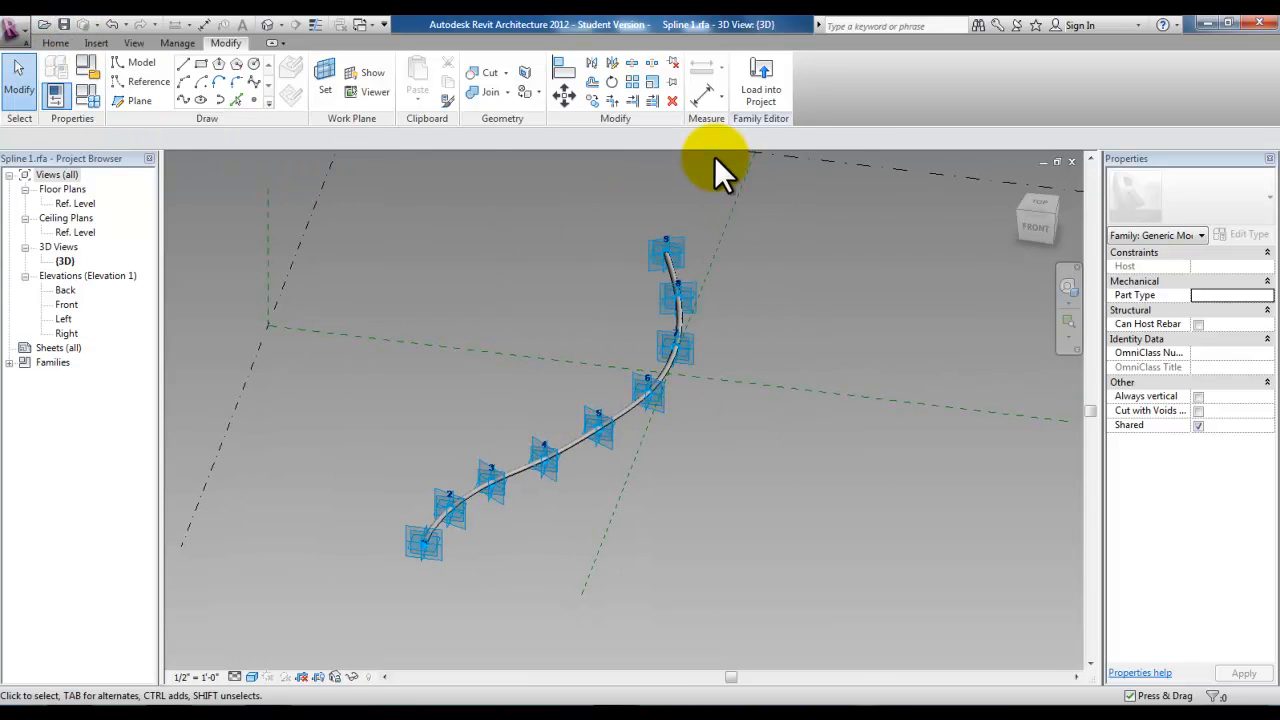
click(759, 89)
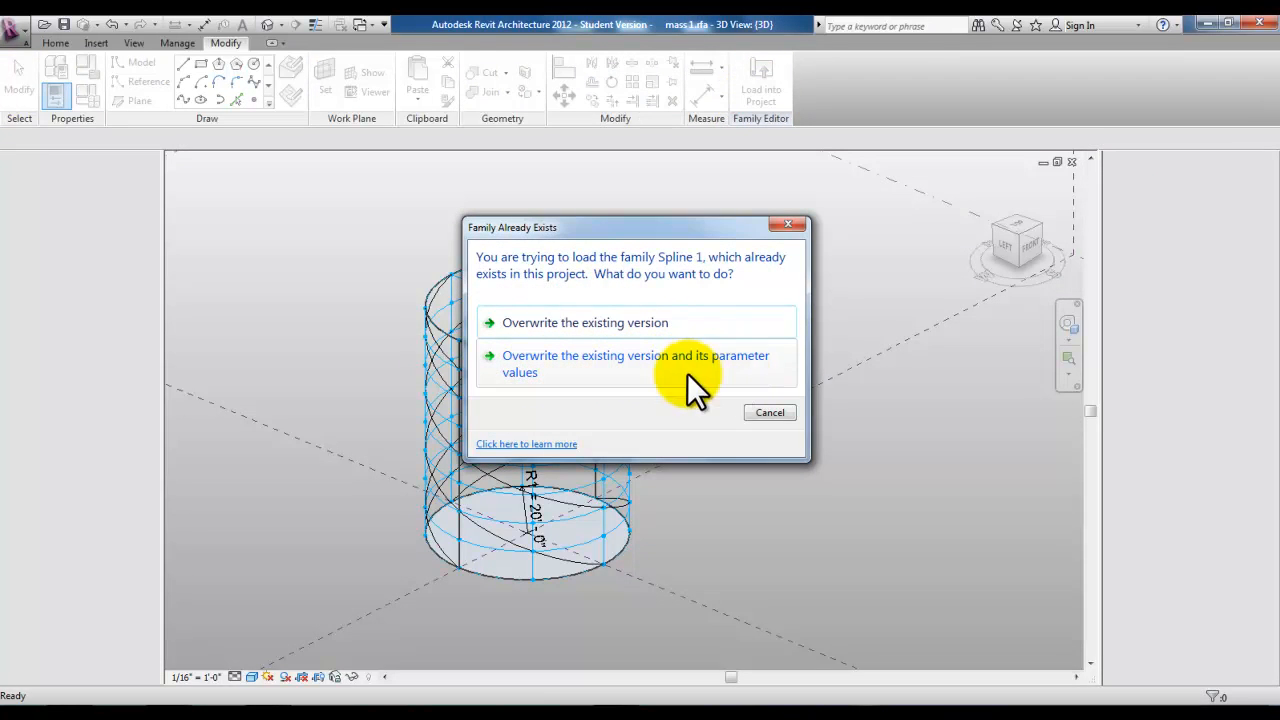
click(613, 378)
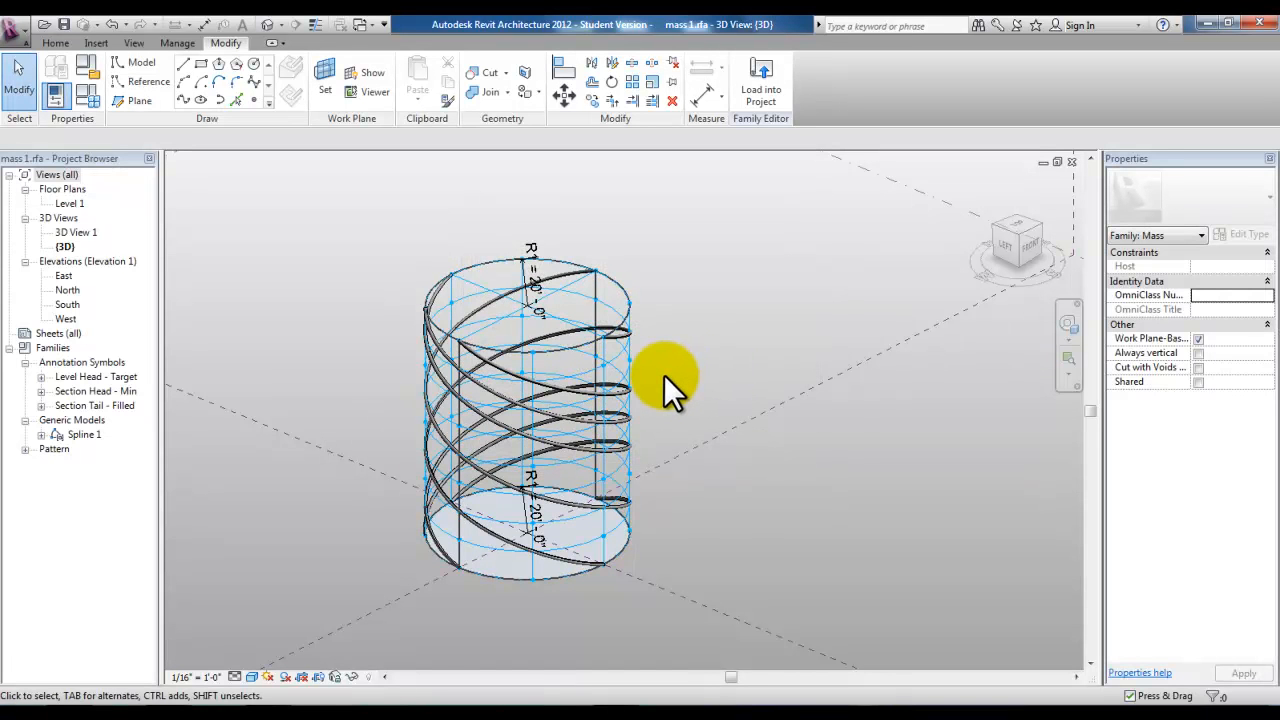
scroll(664, 378, up, 1)
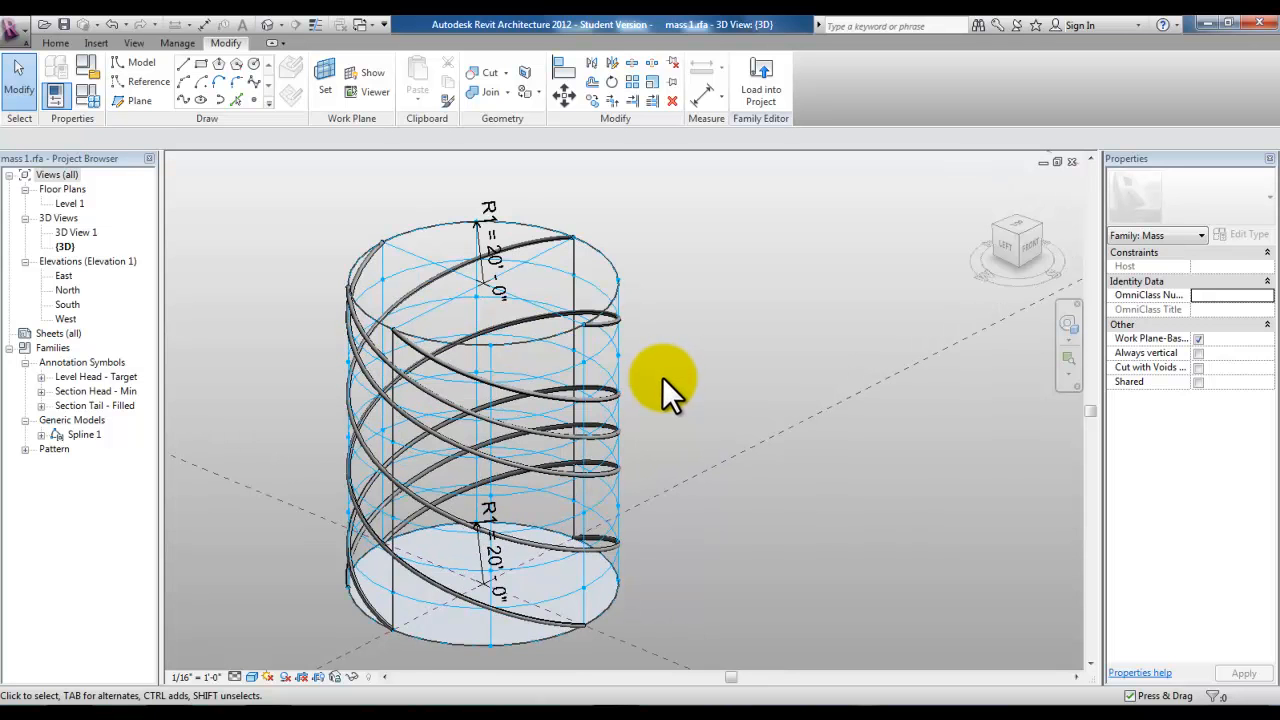
Turn off Spline Geometry On Off in the type properties of a placed Spline 1 component and apply the change
click(517, 243)
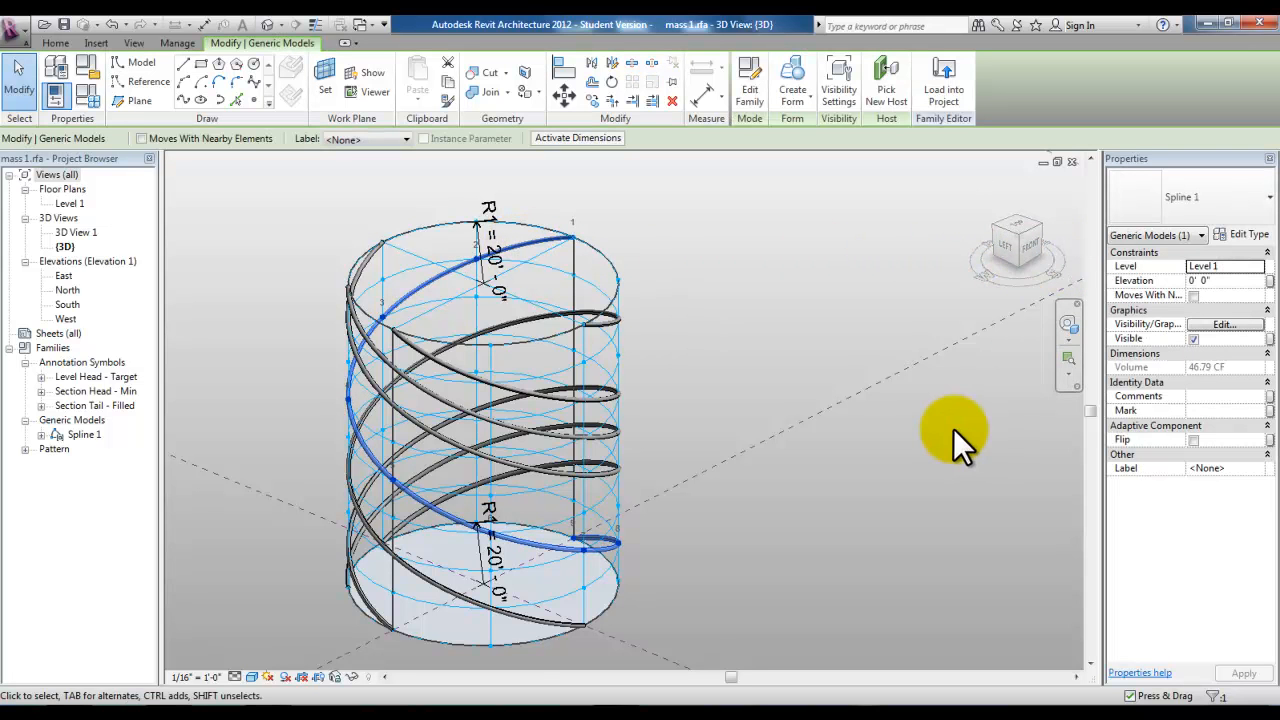
click(1246, 235)
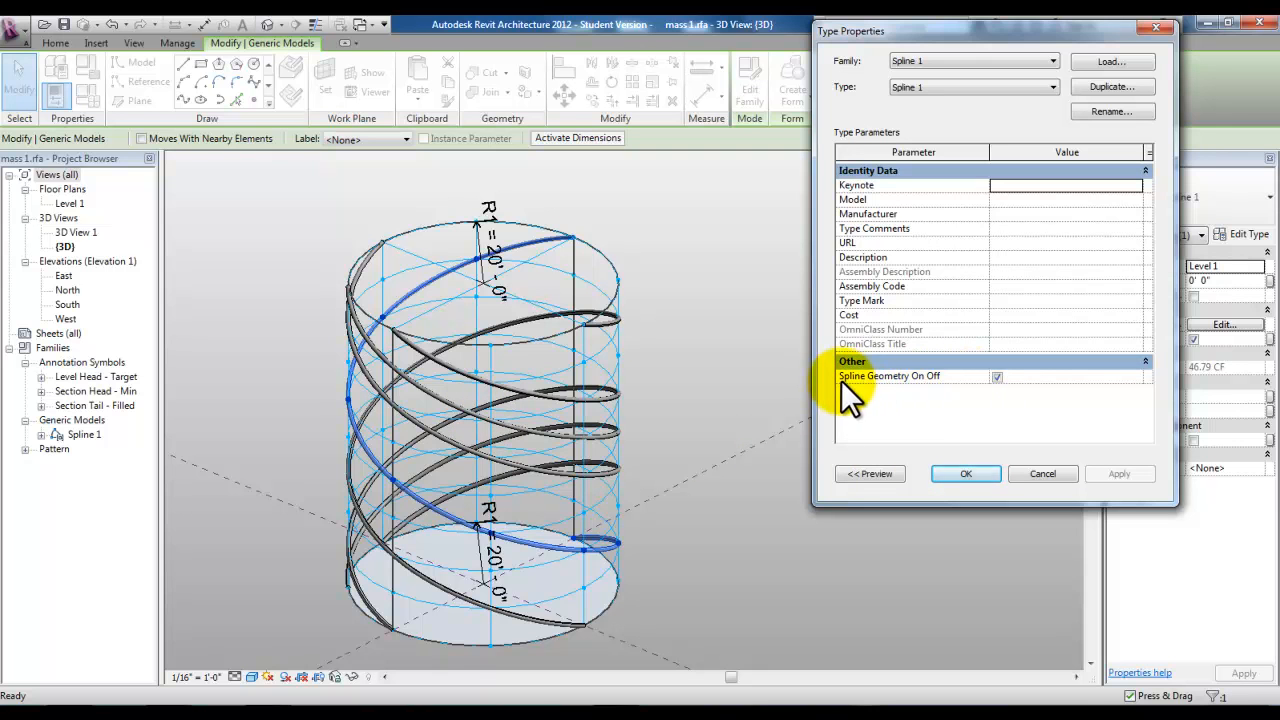
click(995, 377)
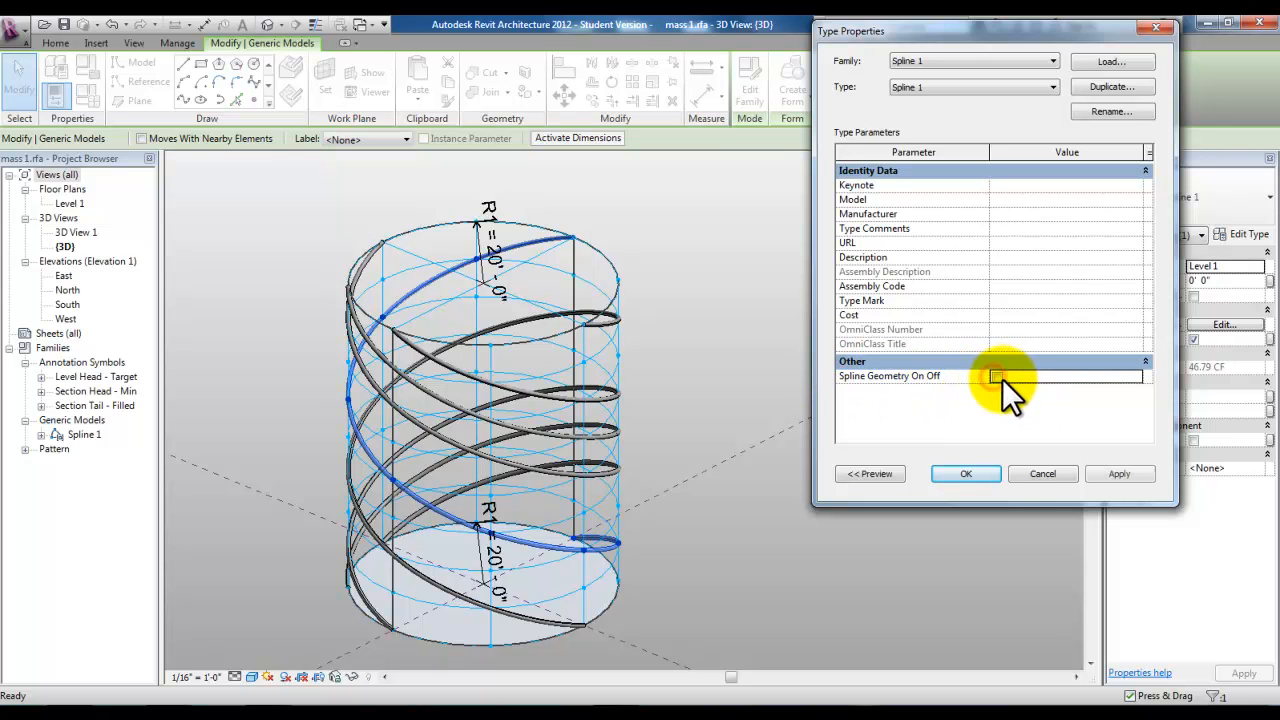
click(1137, 473)
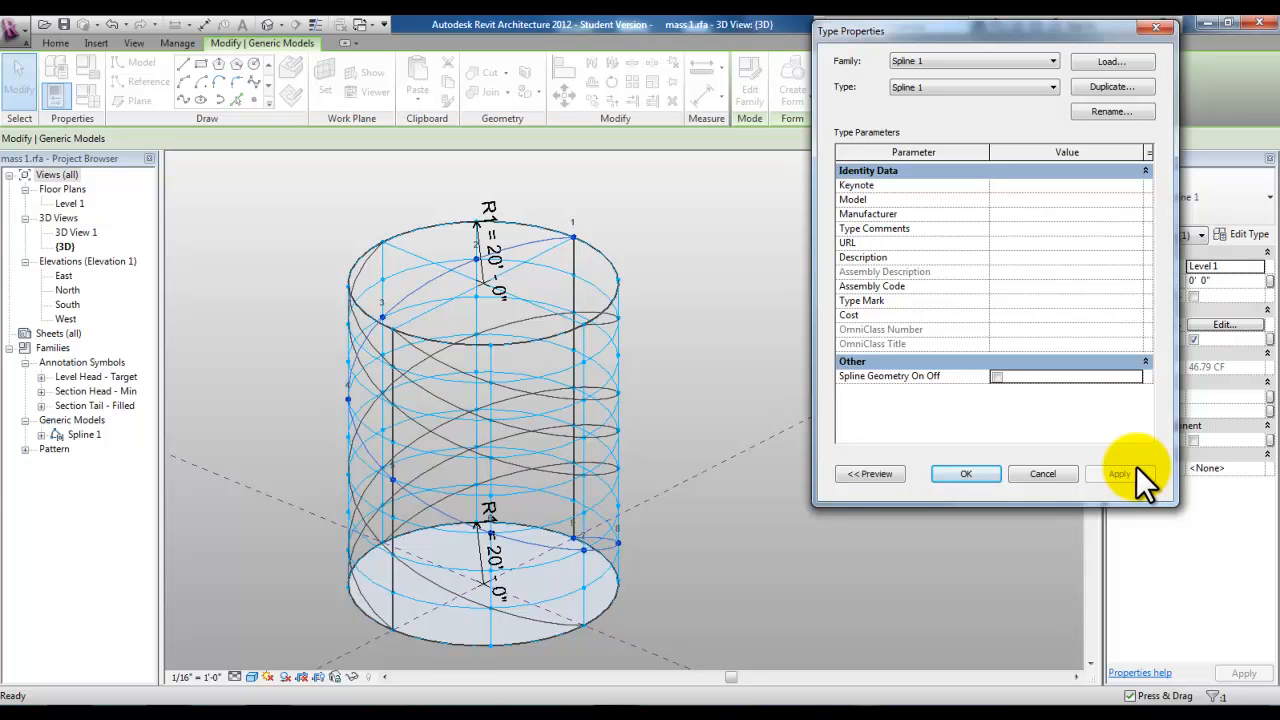
Turn Spline Geometry On Off back on for the Spline 1 type, accept the type properties and deselect the component
click(997, 376)
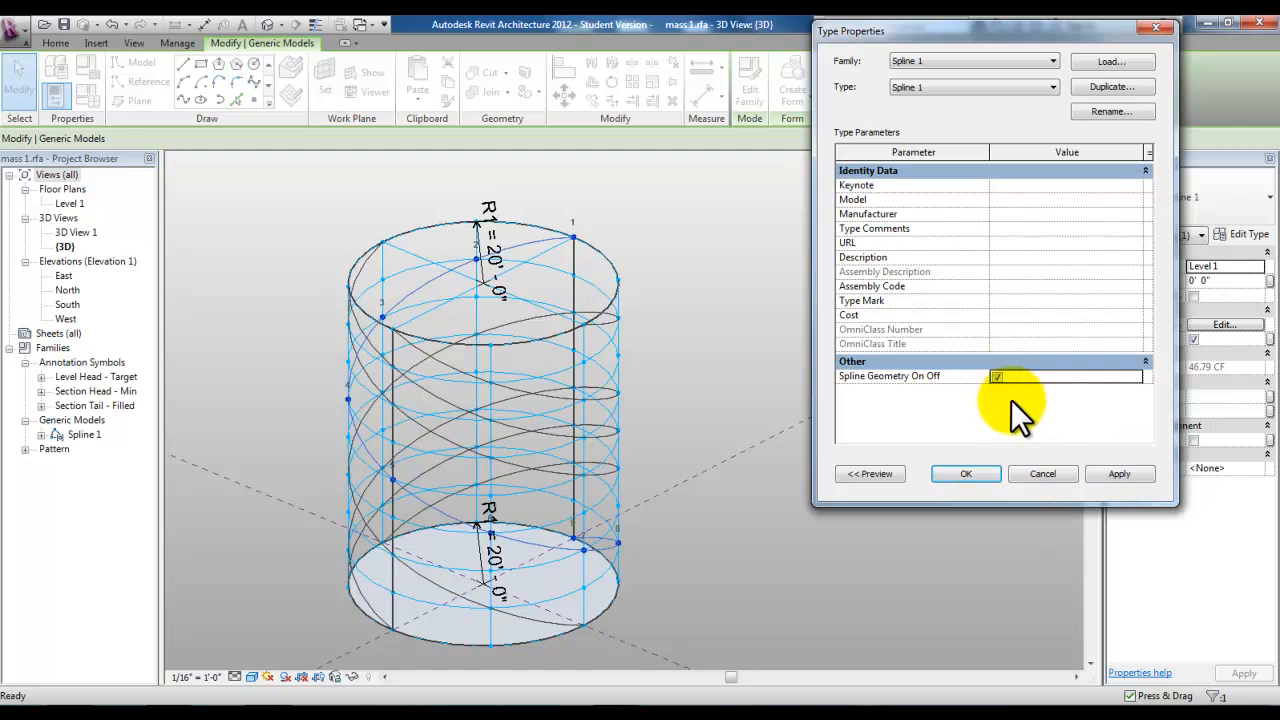
click(968, 474)
click(759, 382)
Set the mass family's radius parameter R1 to 5' 0" in the family types and apply it
scroll(759, 383, down, 5)
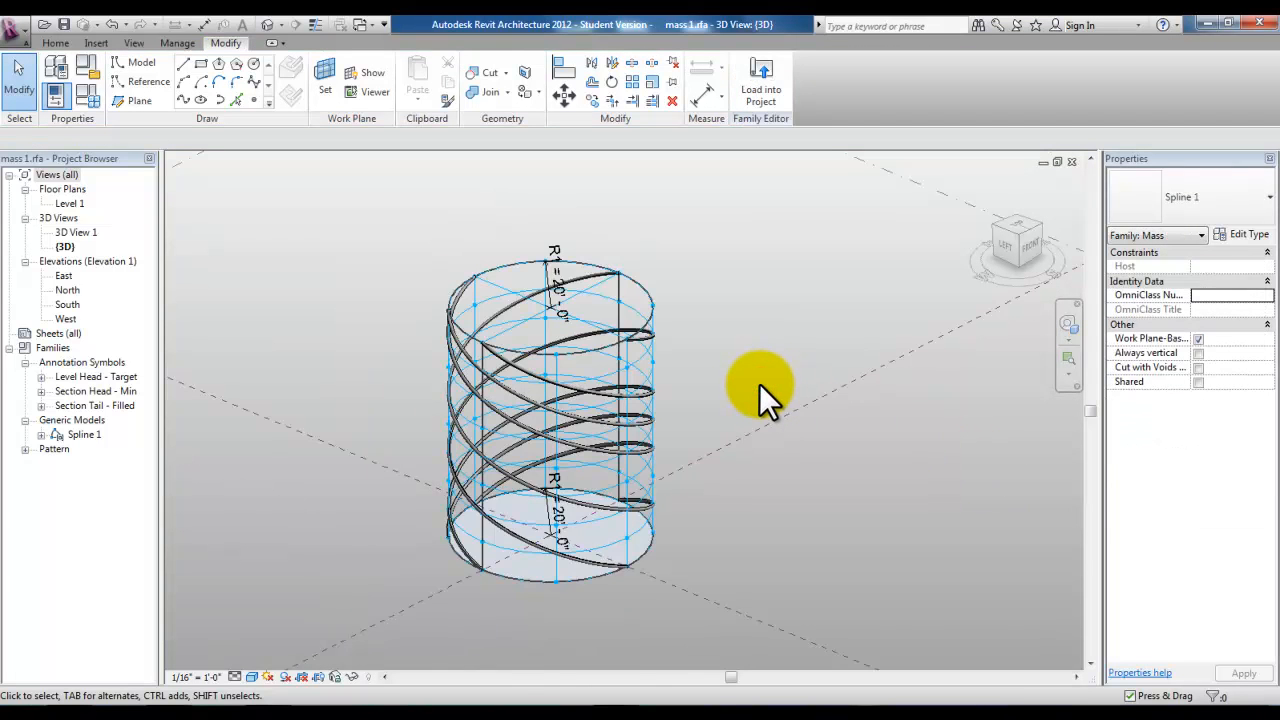
middle_drag(778, 368, 770, 457)
scroll(679, 415, down, 2)
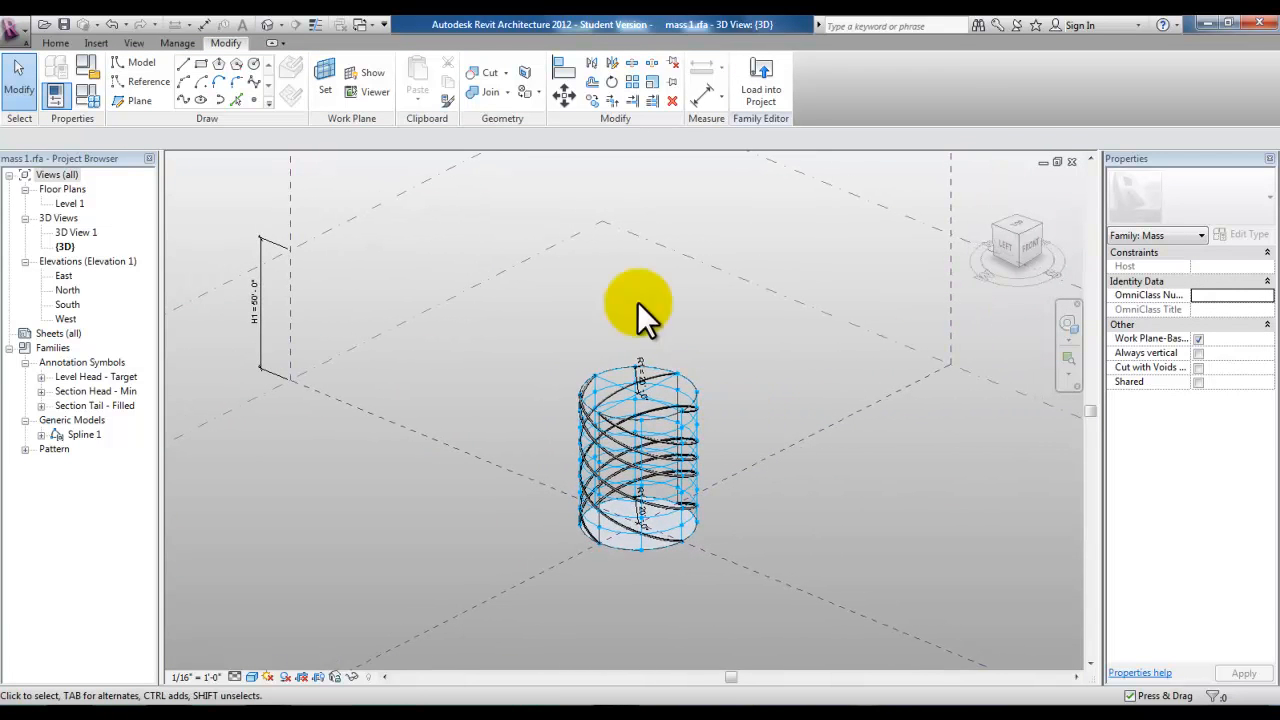
click(85, 97)
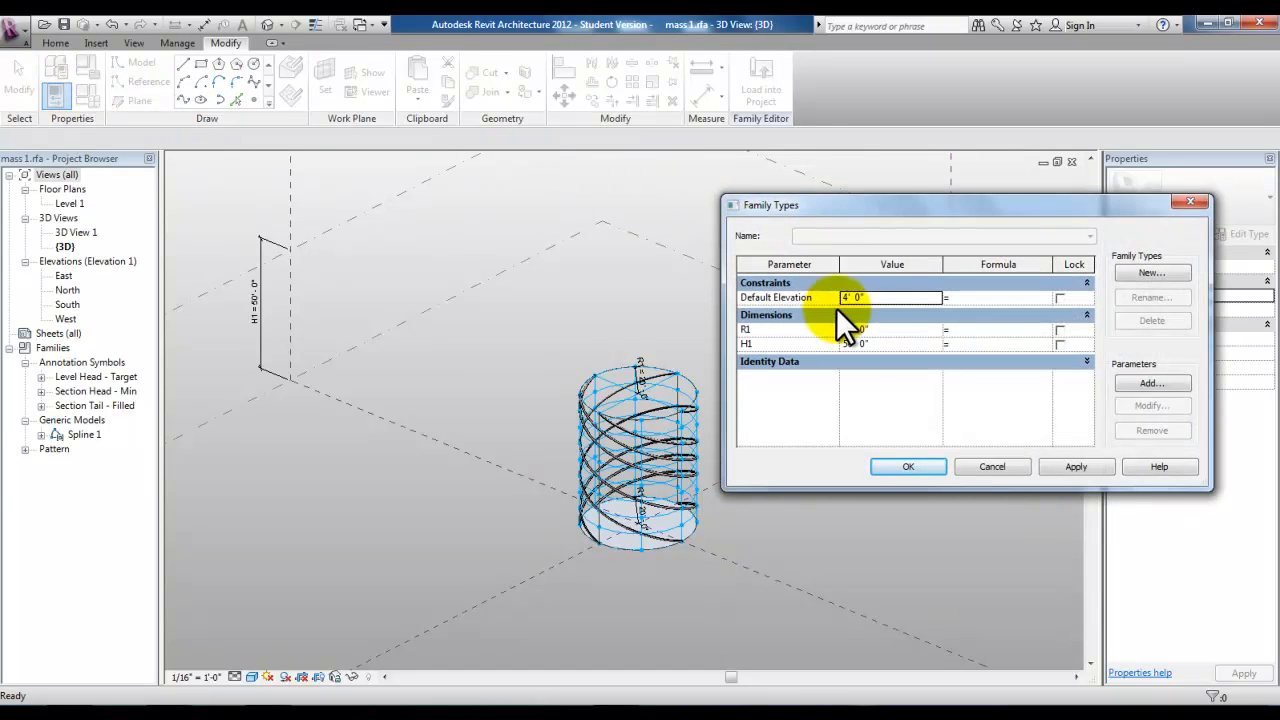
drag(898, 211, 929, 221)
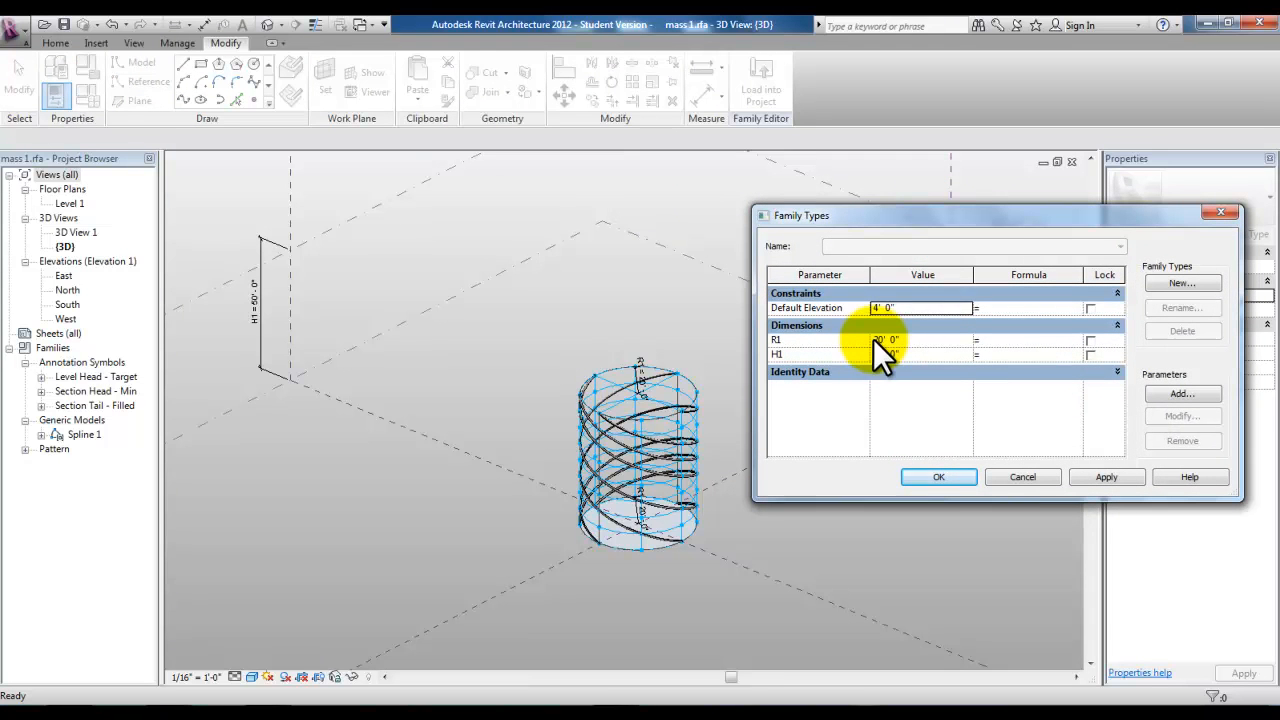
click(873, 340)
double_click(875, 340)
text(5)
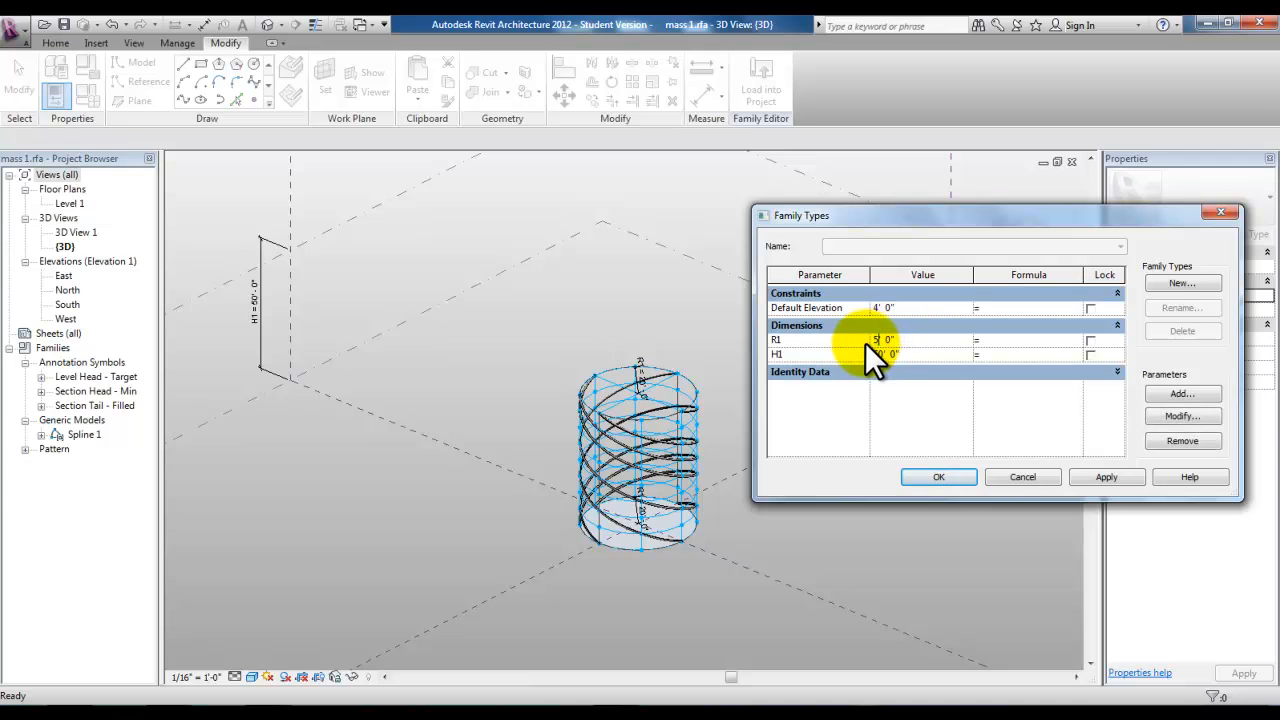
click(1106, 477)
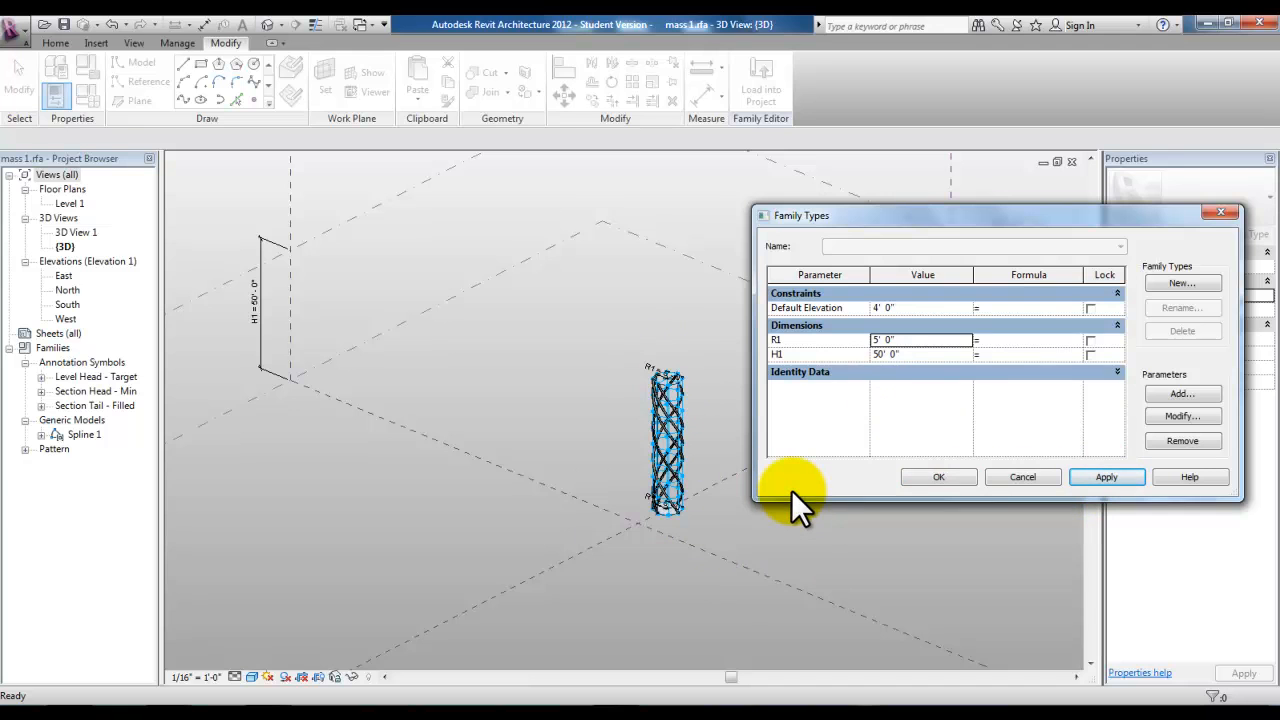
Set the height parameter H1 to 80' 0", apply it and accept the family types
click(885, 355)
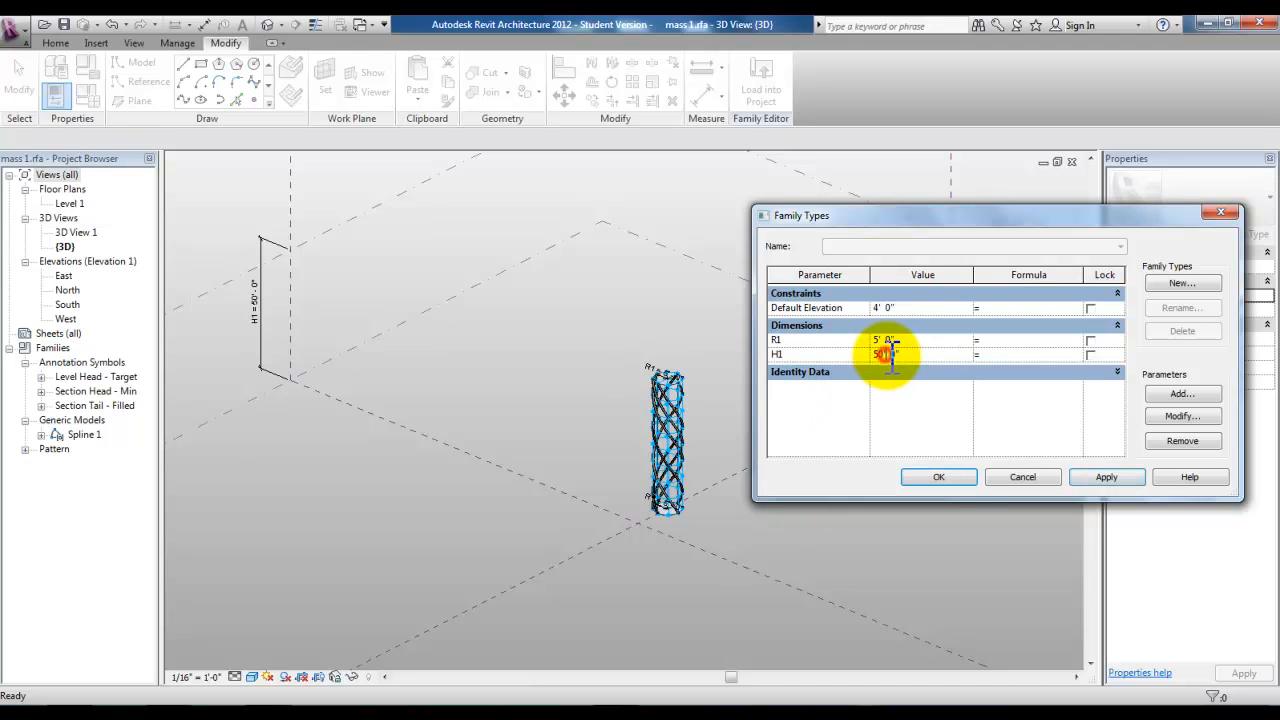
click(886, 356)
double_click(879, 355)
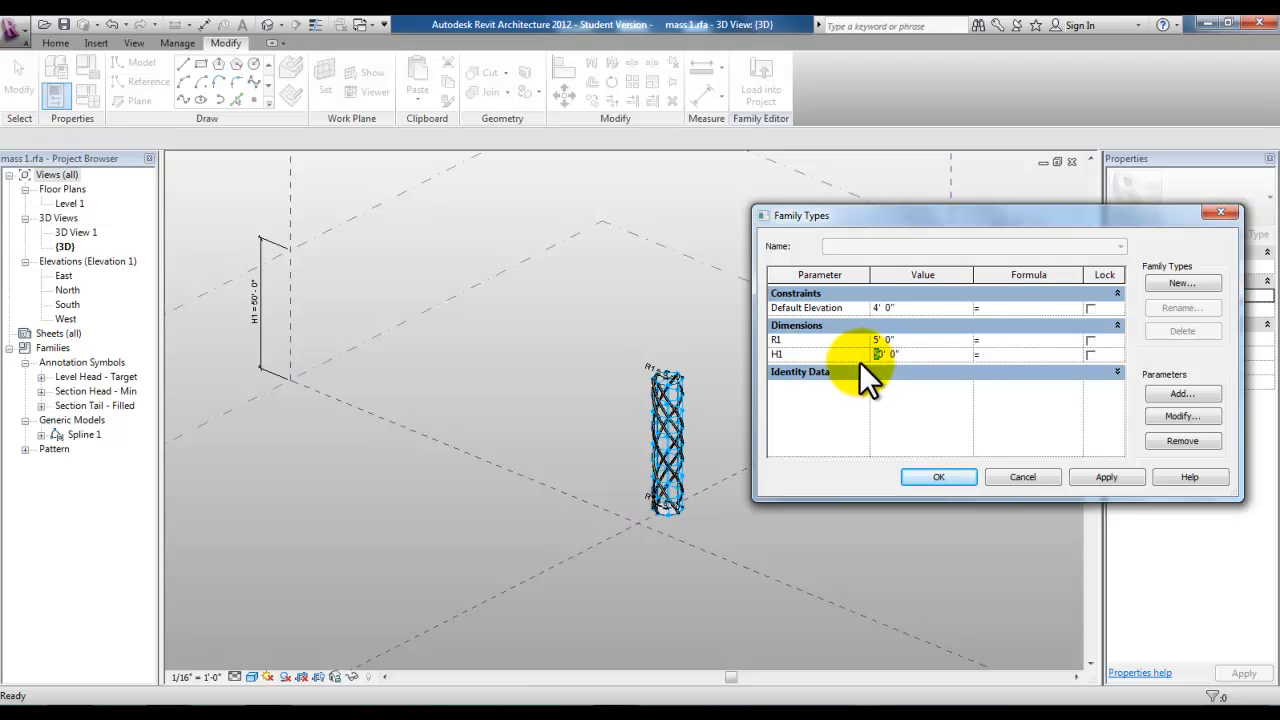
click(1094, 474)
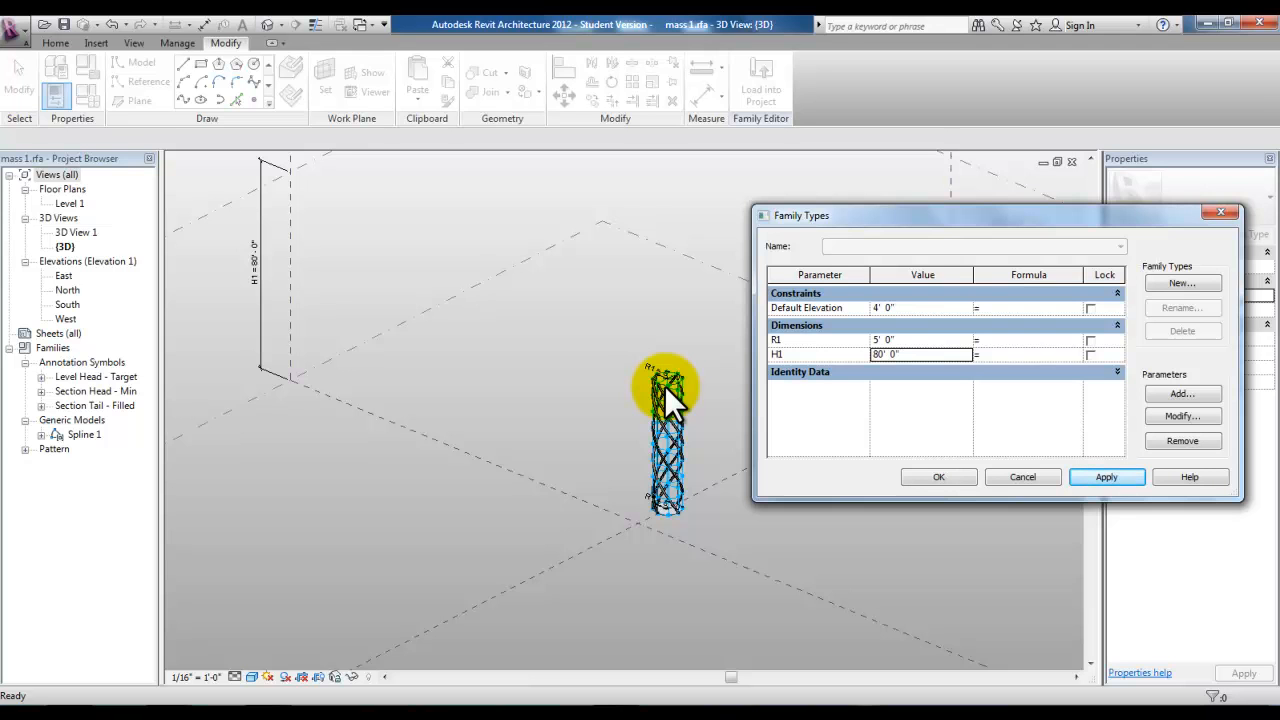
click(947, 475)
scroll(700, 465, up, 5)
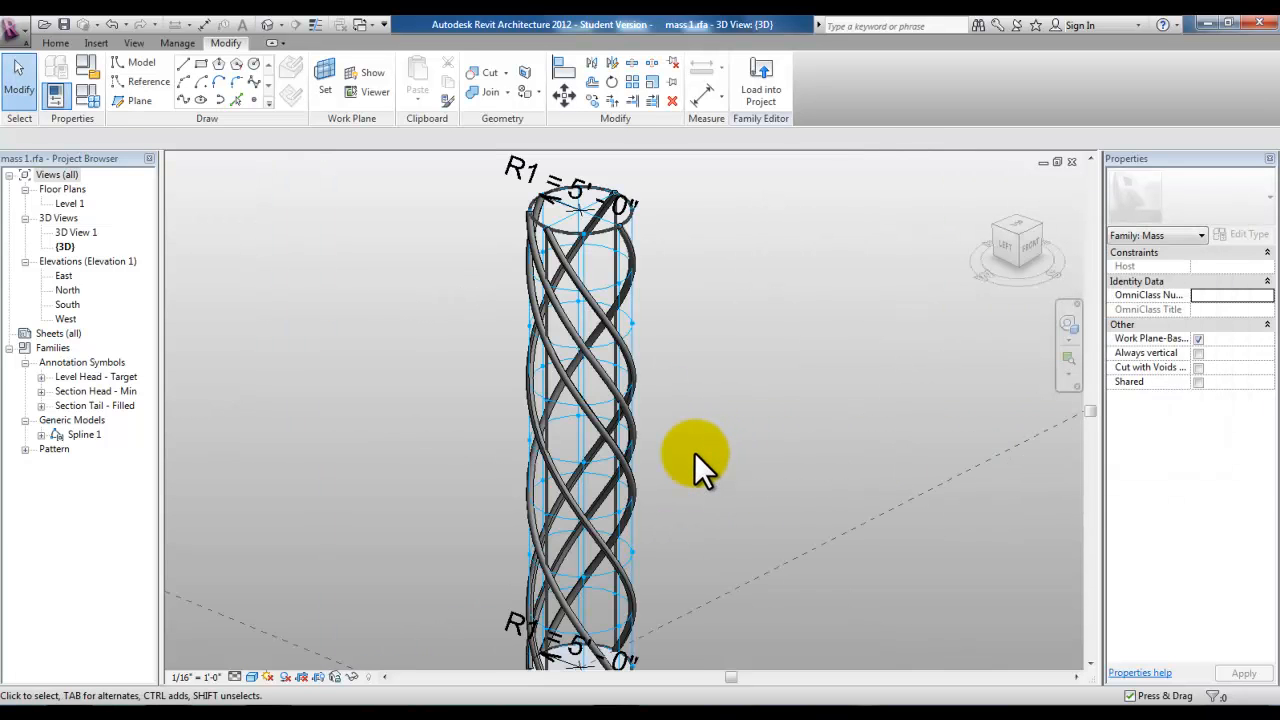
scroll(689, 458, down, 1)
middle_drag(715, 500, 713, 478)
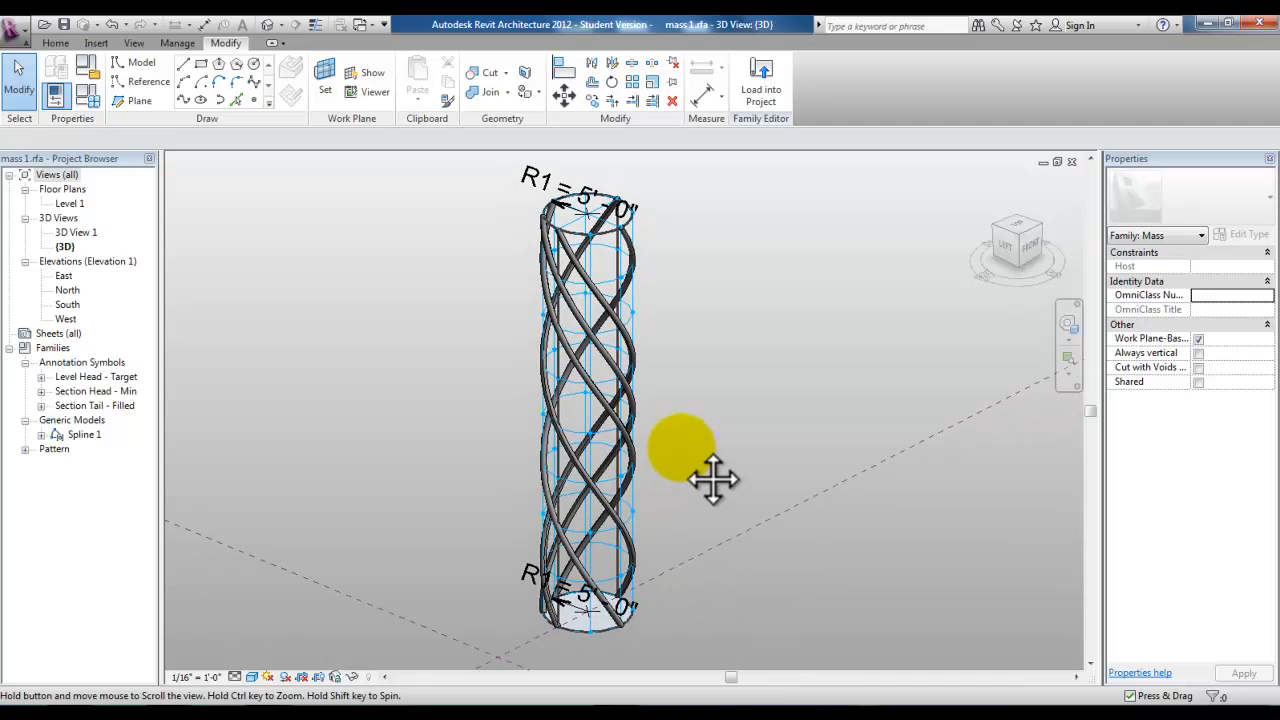